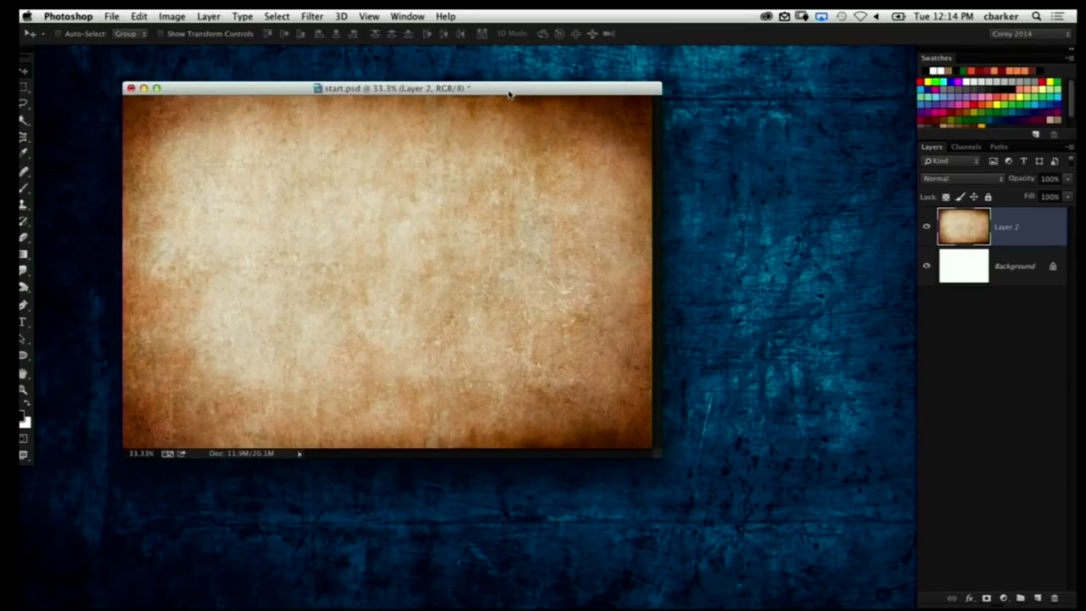
Restore the skull, ship and world map images from the Dock, zooming the skull to 25%.
drag(510, 90, 524, 92)
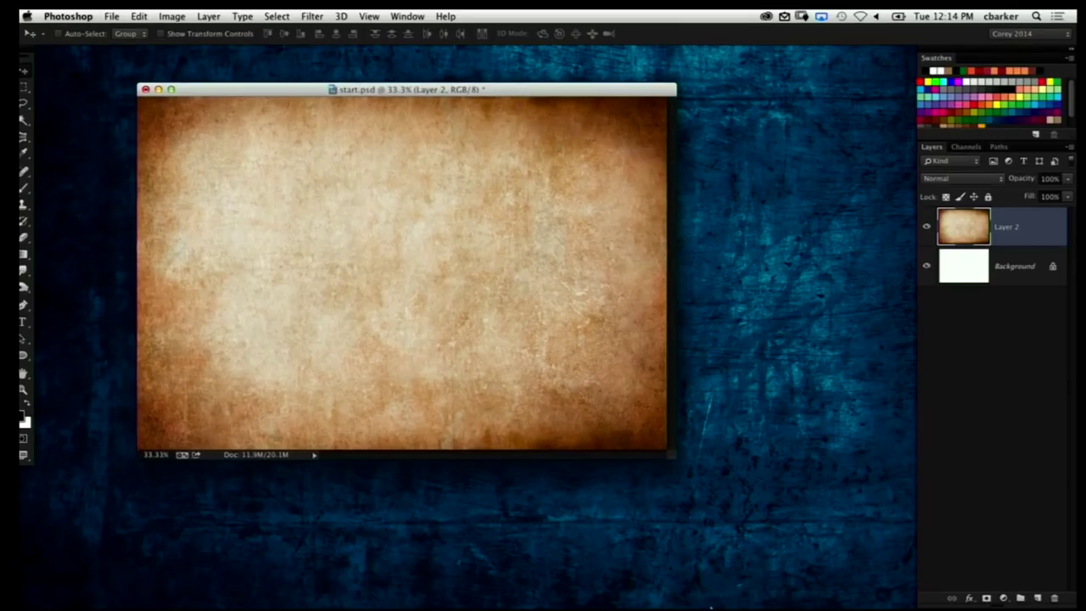
mouse_move(719, 590)
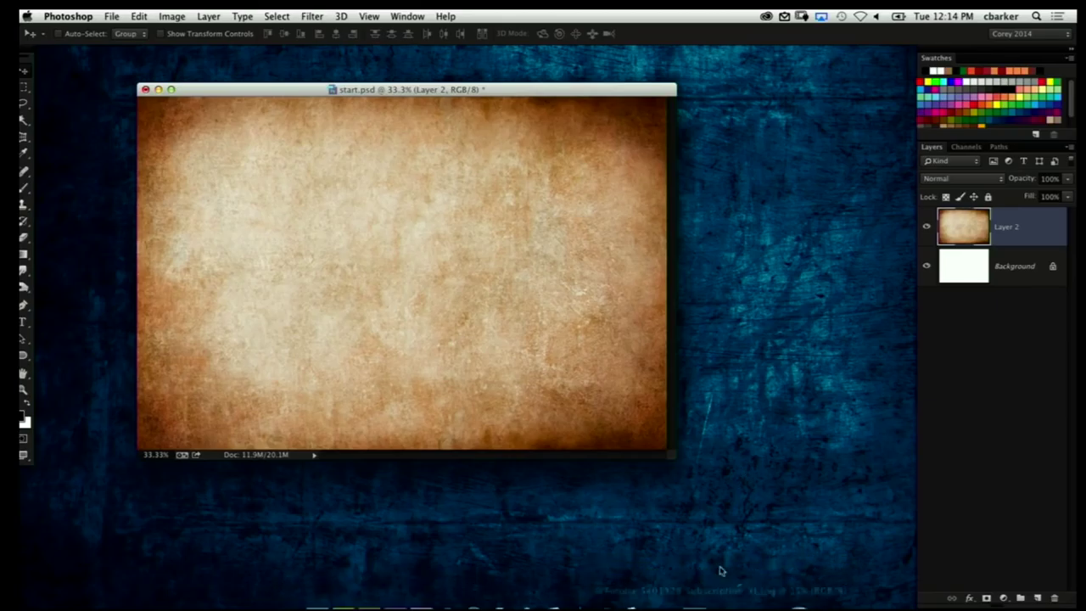
click(702, 590)
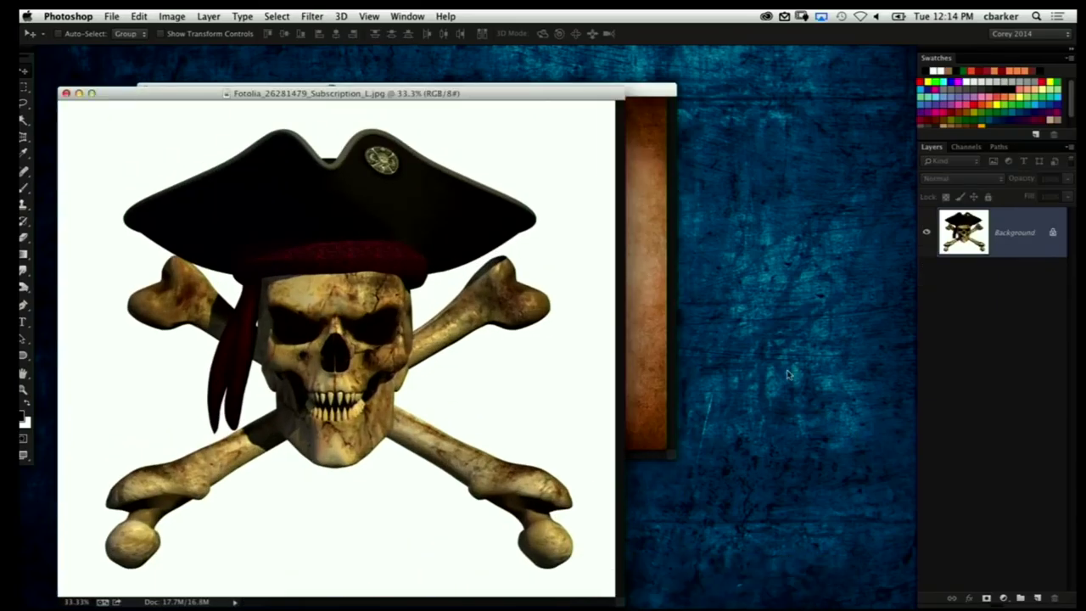
key(super+minus)
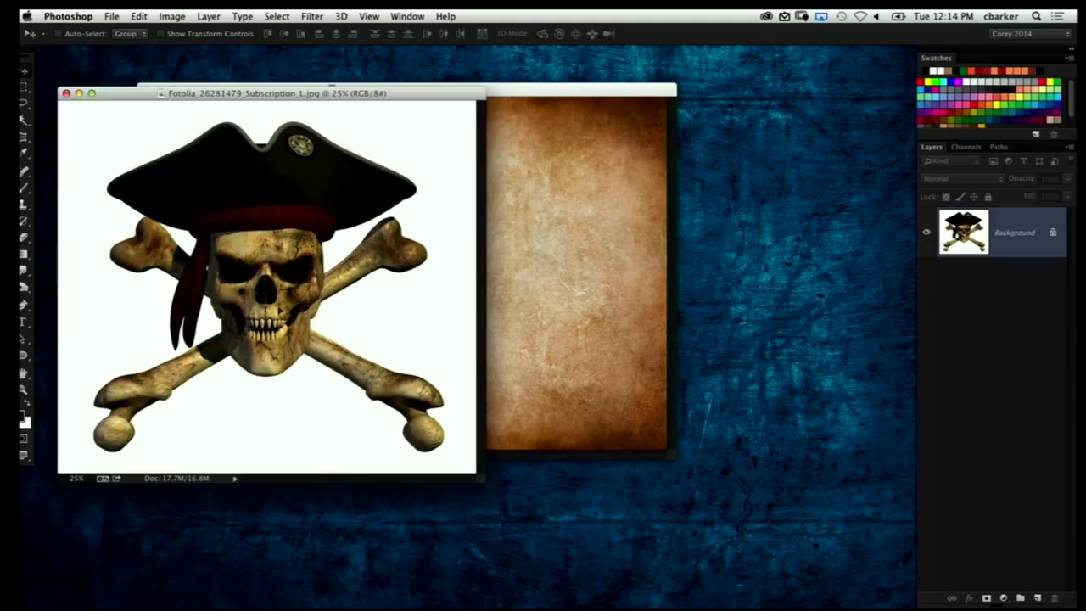
mouse_move(666, 605)
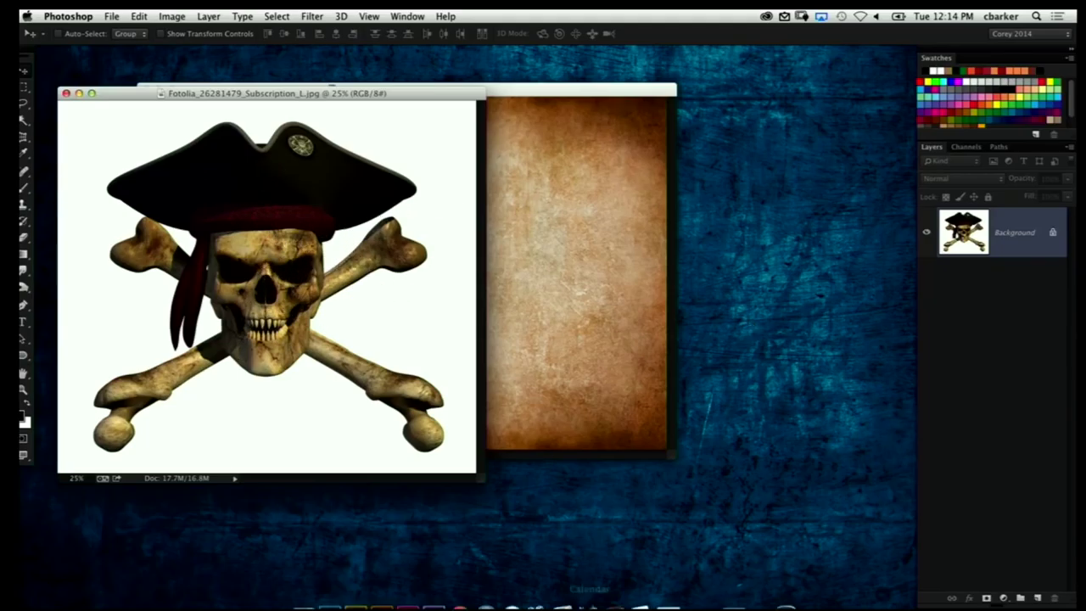
click(711, 594)
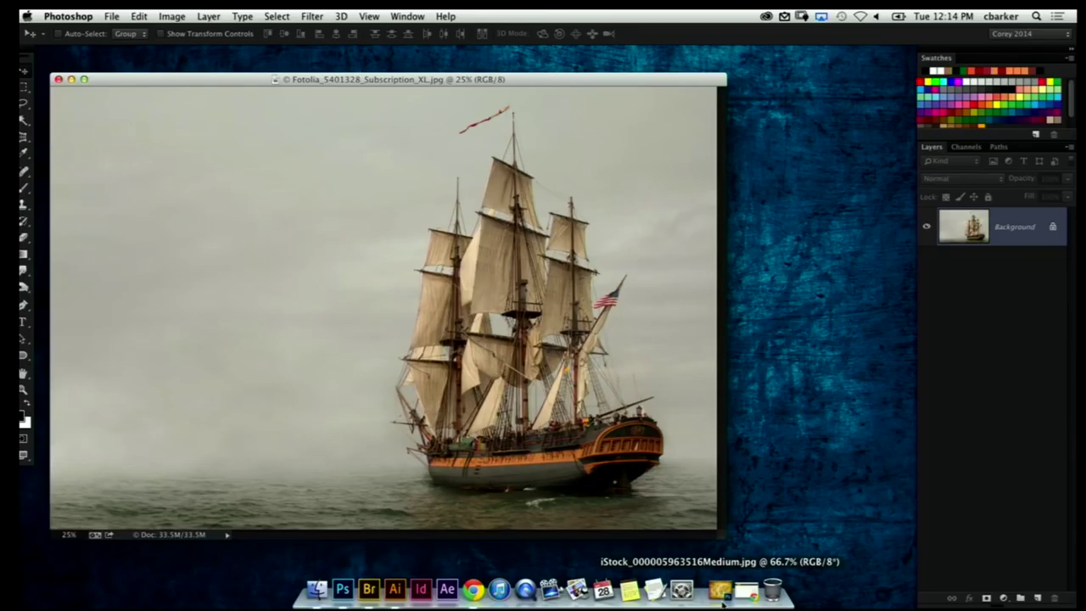
click(721, 597)
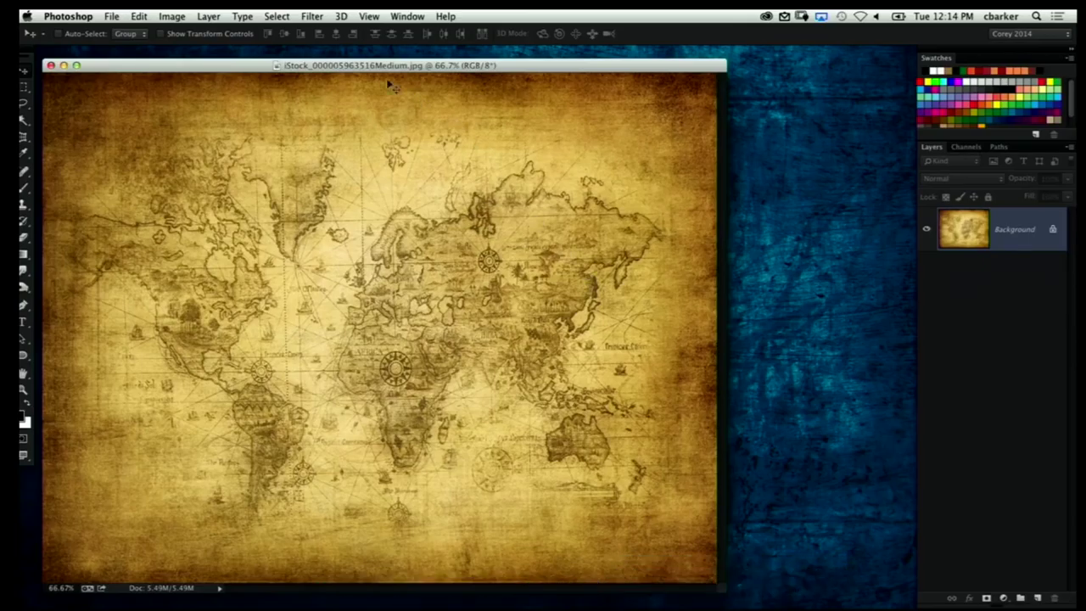
Move the map window aside and minimize the ship and skull windows.
drag(252, 68, 476, 72)
click(230, 85)
drag(230, 75, 357, 181)
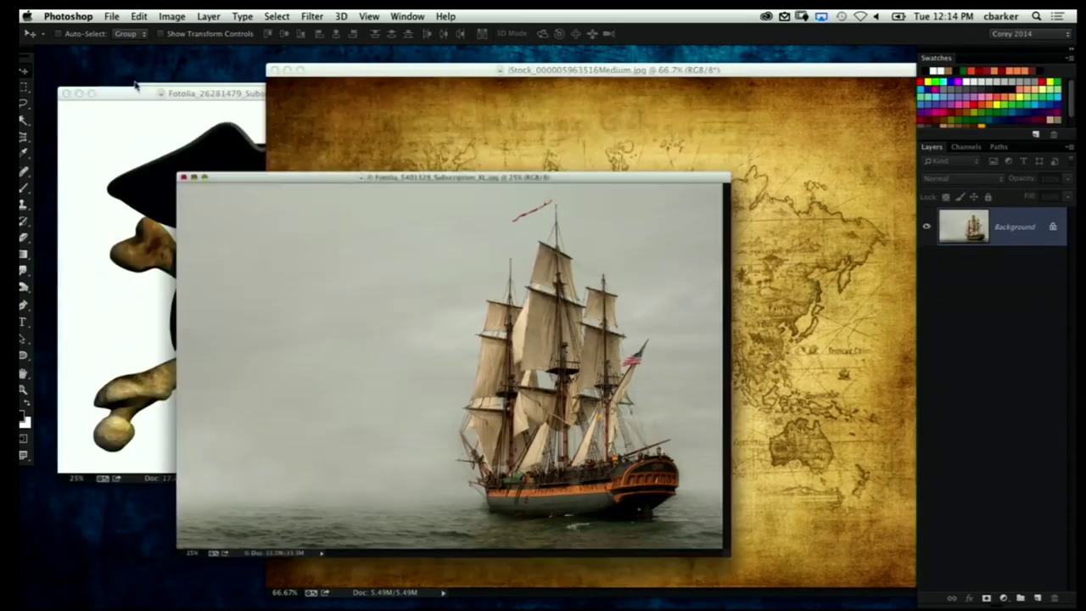
key(super+m)
click(116, 96)
click(80, 94)
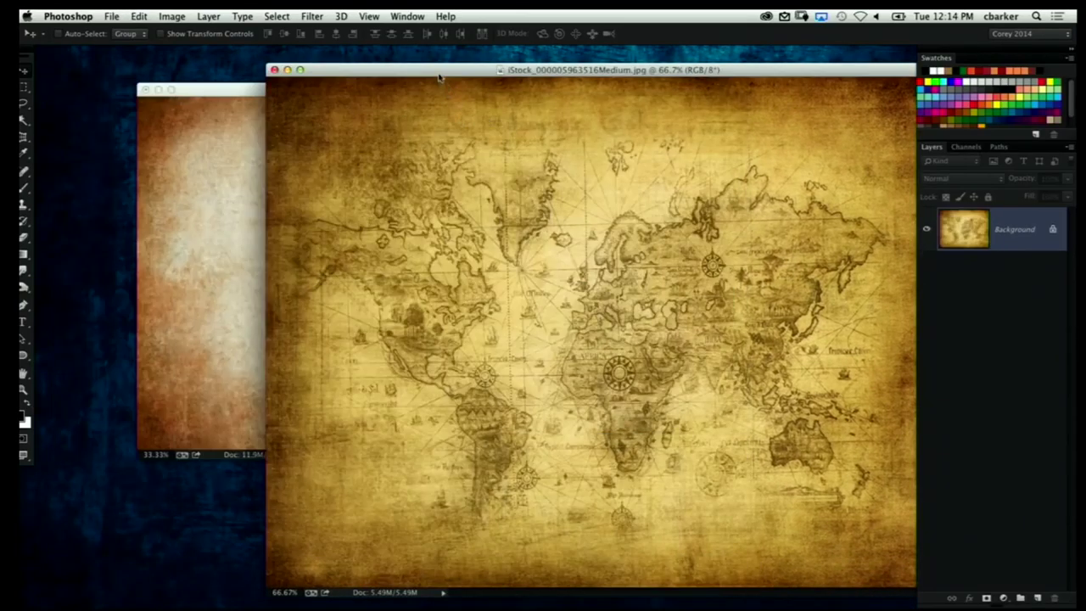
Arrange the map window over start.psd and drag the world map in as a new layer.
drag(449, 70, 751, 116)
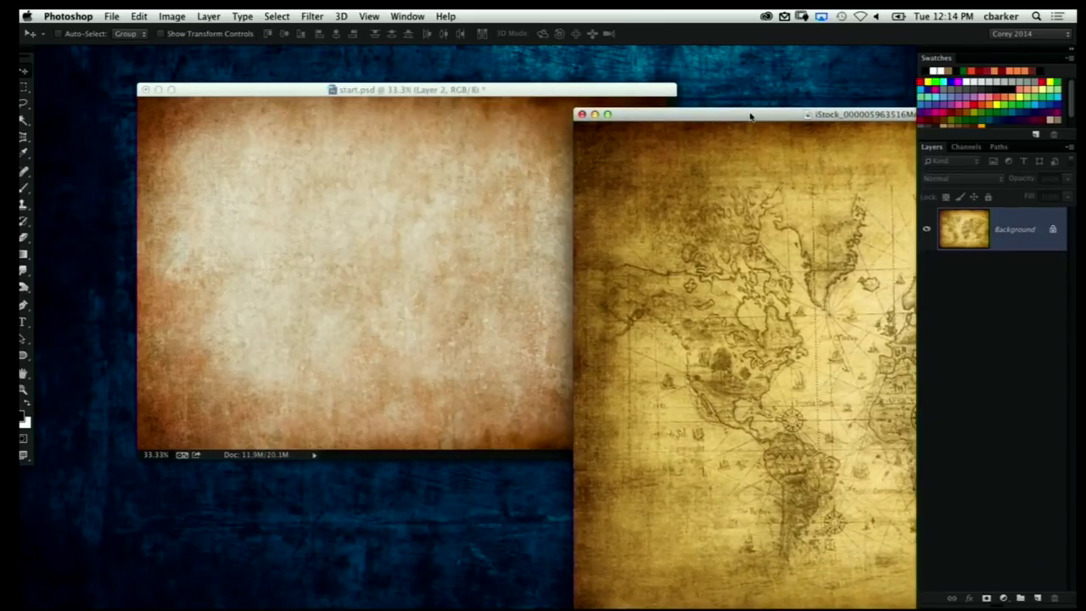
click(390, 251)
drag(316, 87, 260, 96)
click(760, 234)
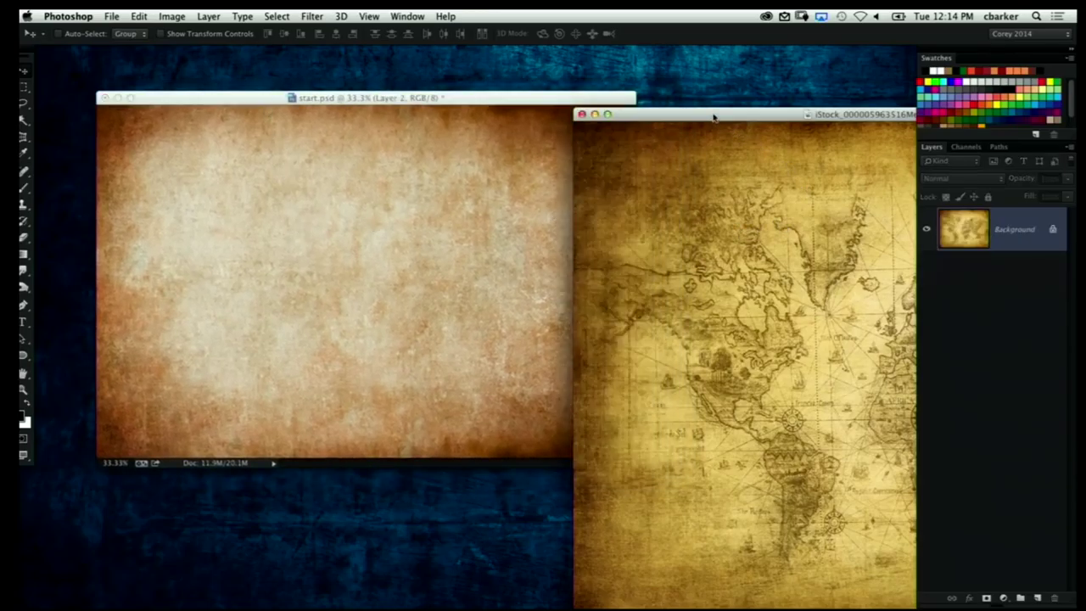
drag(715, 115, 480, 99)
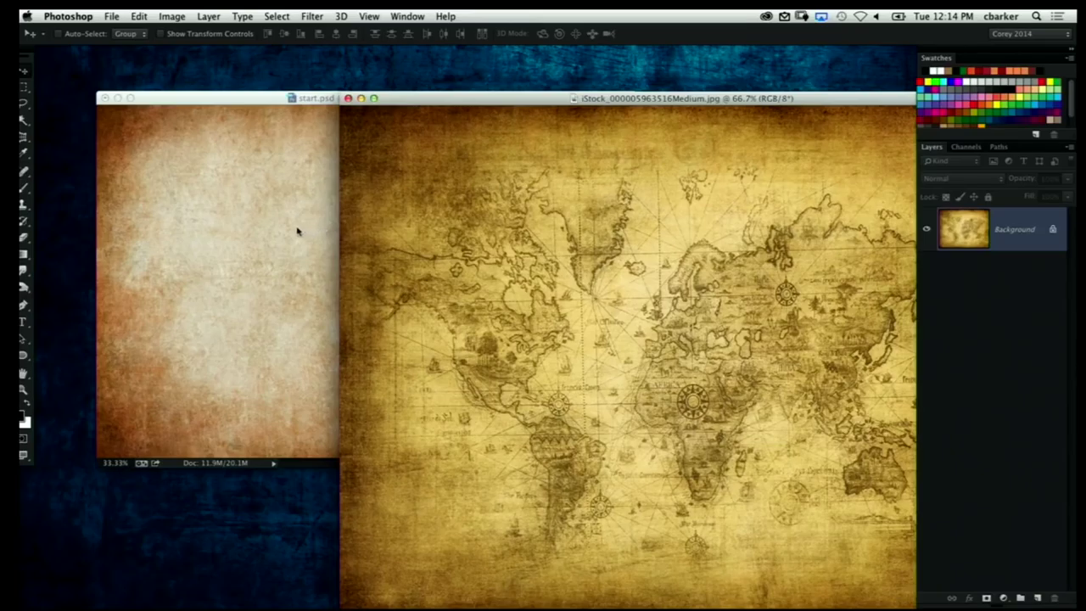
drag(297, 231, 322, 213)
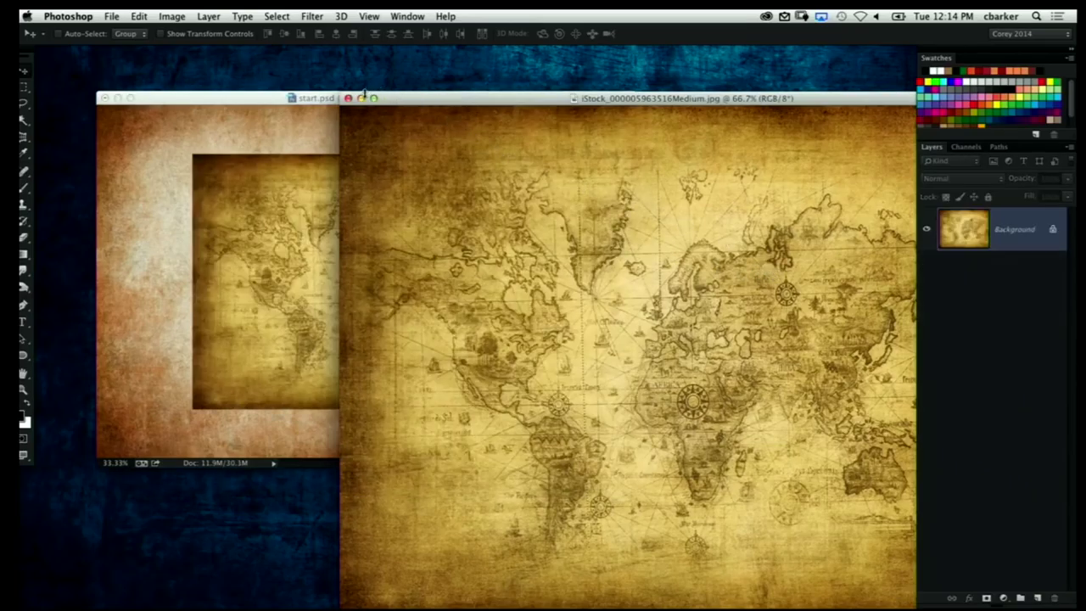
Minimize the map window and scale the new Layer 3 map to about 259%, filling the canvas.
click(362, 98)
key(super+t)
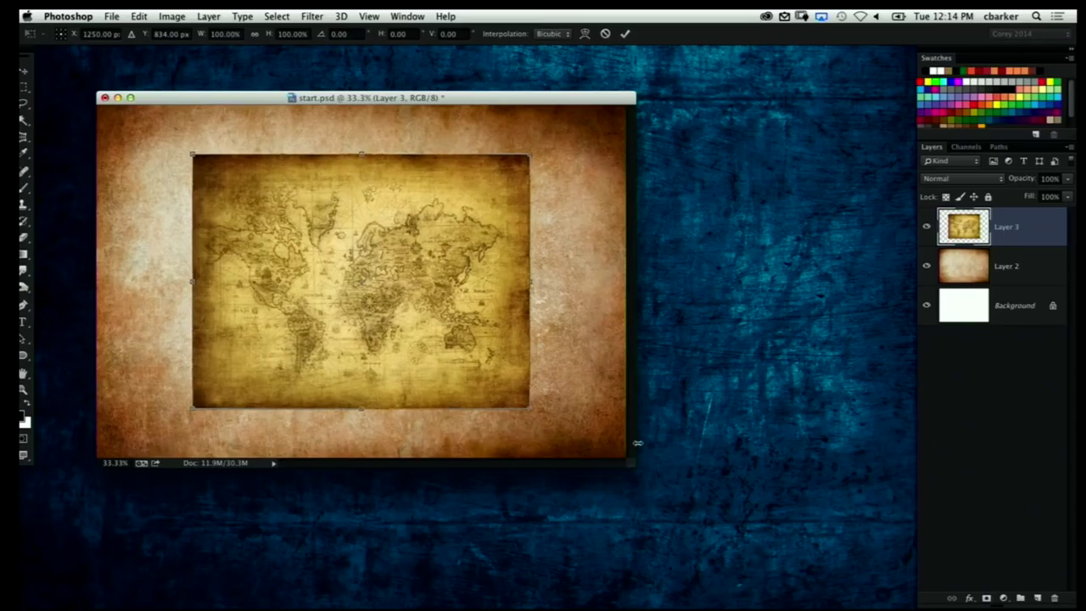
drag(630, 463, 826, 570)
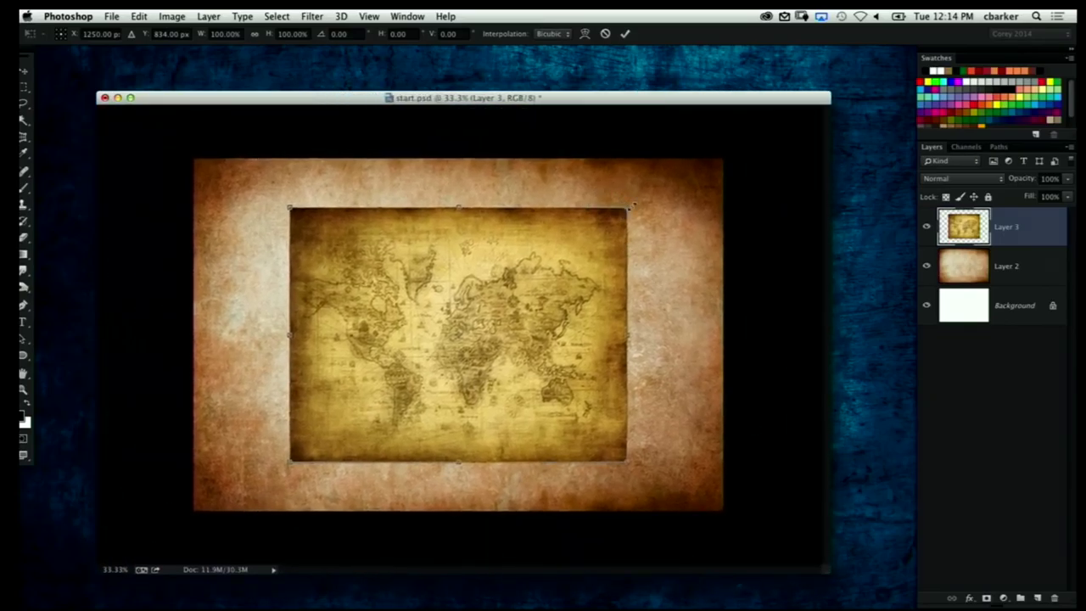
drag(633, 205, 893, 15)
key(Return)
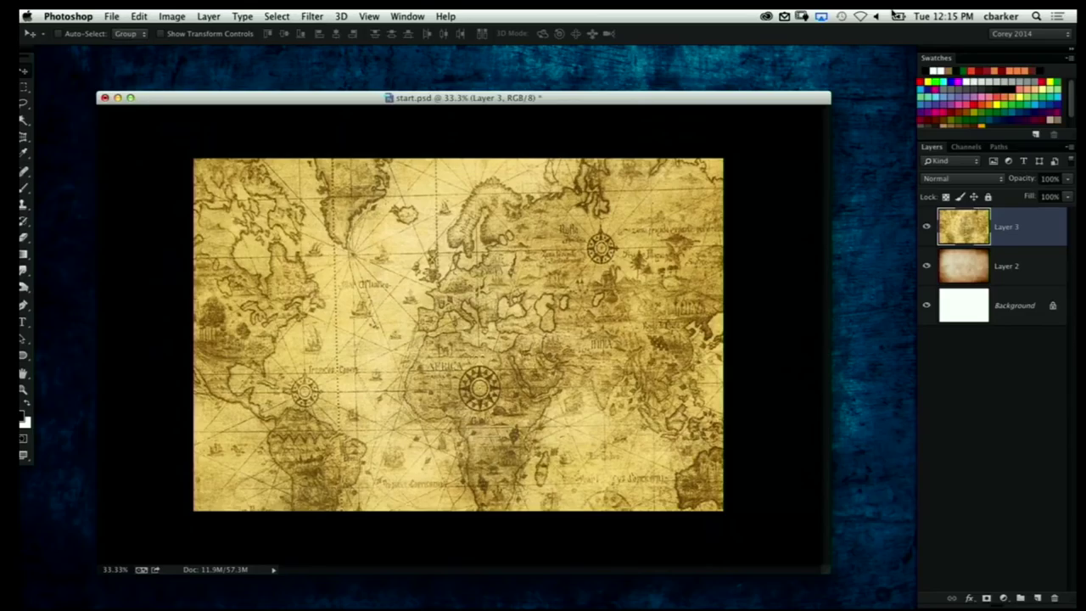
Desaturate the map layer and set its blend mode to Multiply.
key(super+shift+u)
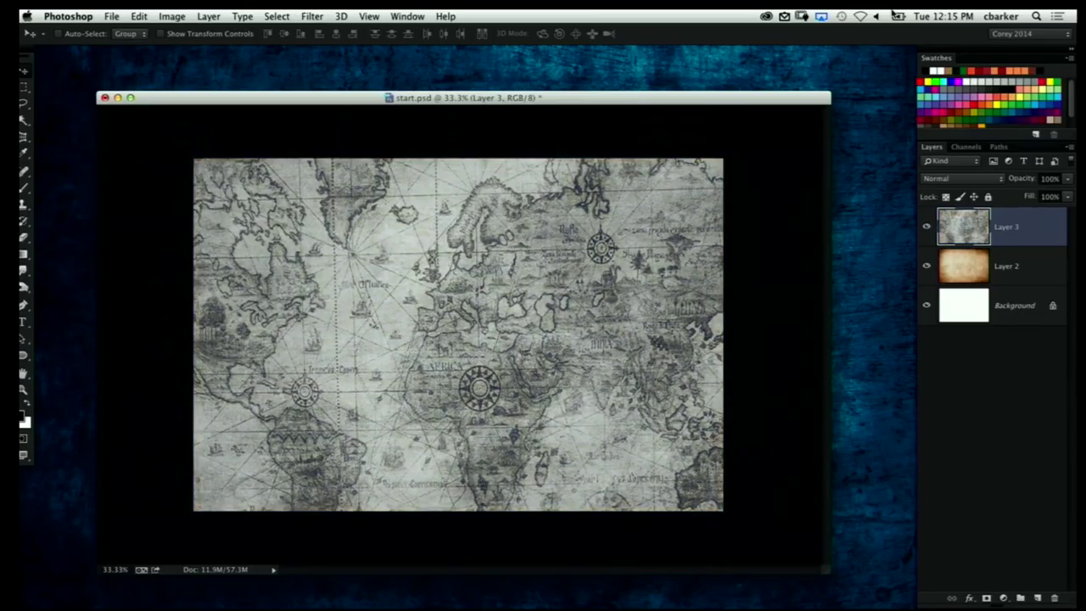
click(992, 183)
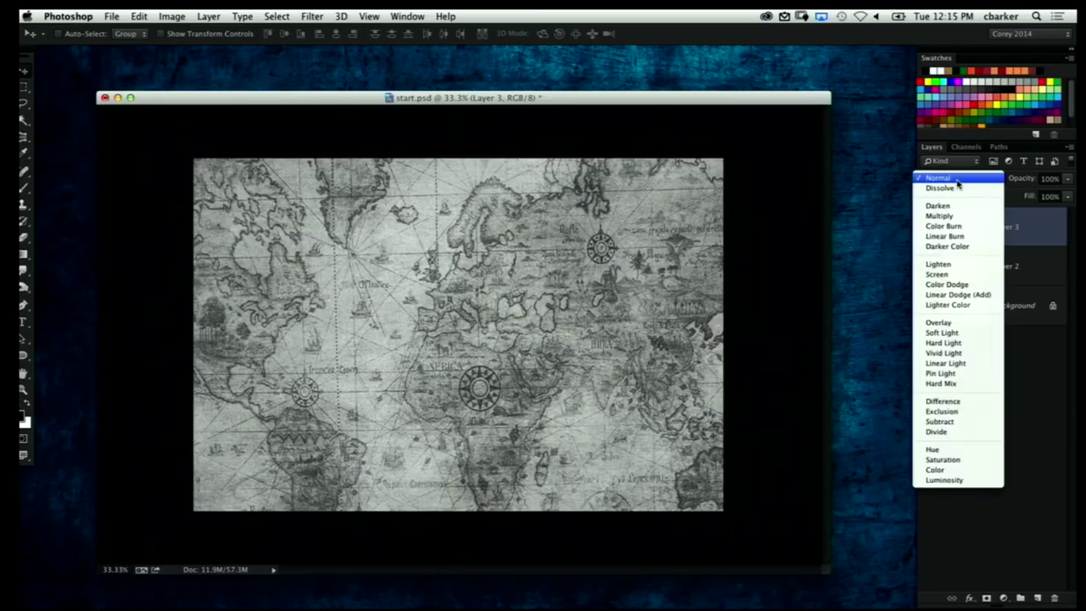
click(965, 217)
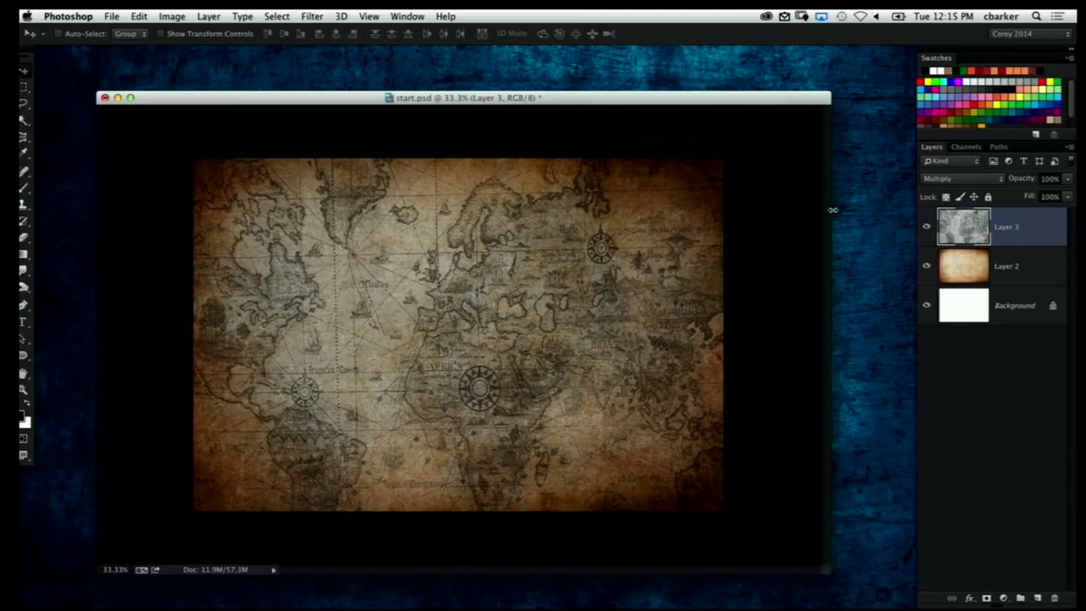
Colorize the map a warm sepia with Hue/Saturation at Hue 34, Saturation 61.
key(super+u)
drag(841, 367, 775, 134)
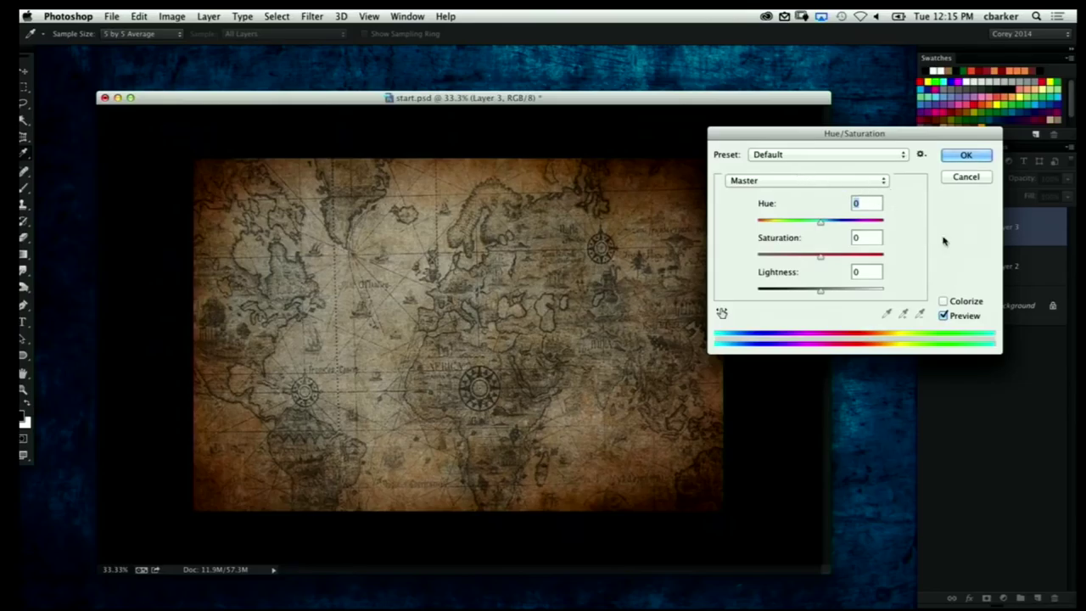
click(943, 301)
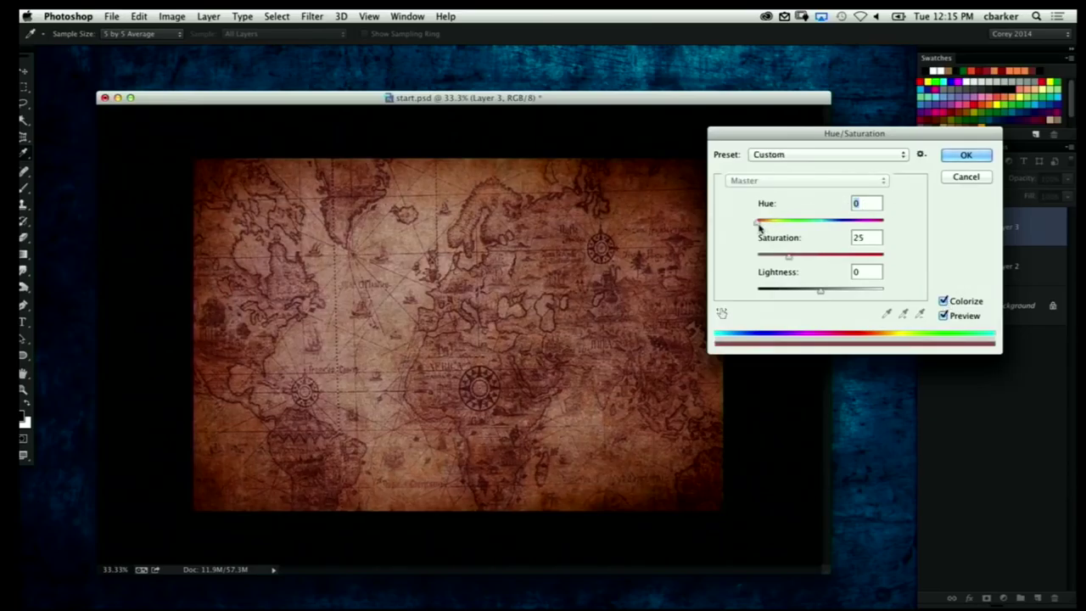
drag(759, 223, 809, 263)
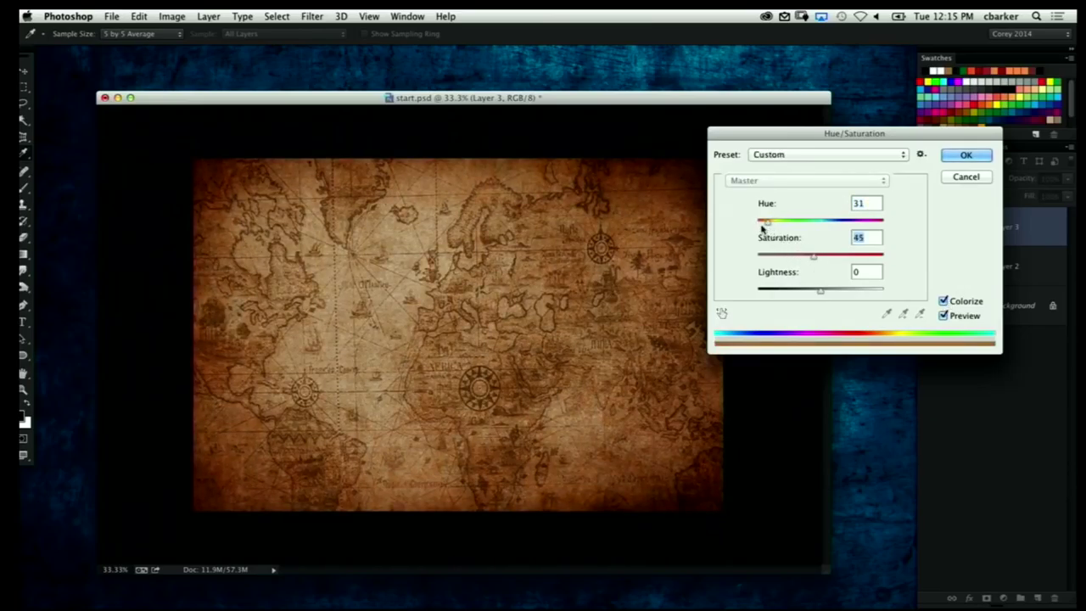
drag(762, 228, 770, 227)
click(828, 259)
click(965, 155)
key(v)
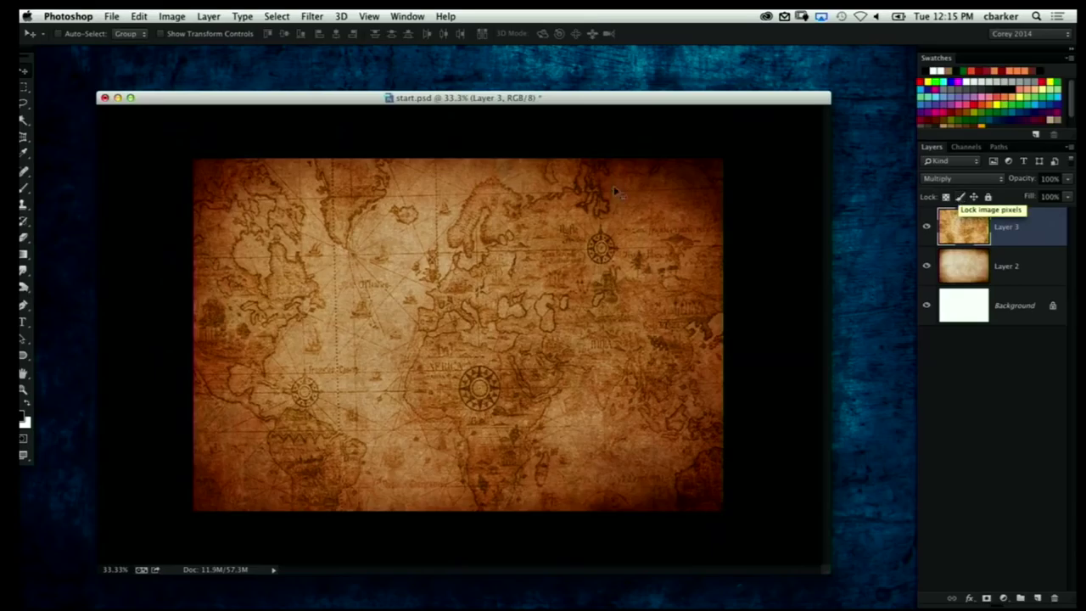
Add a mask to Layer 3 and drag two 50%-opacity radial gradients from the centre.
click(986, 598)
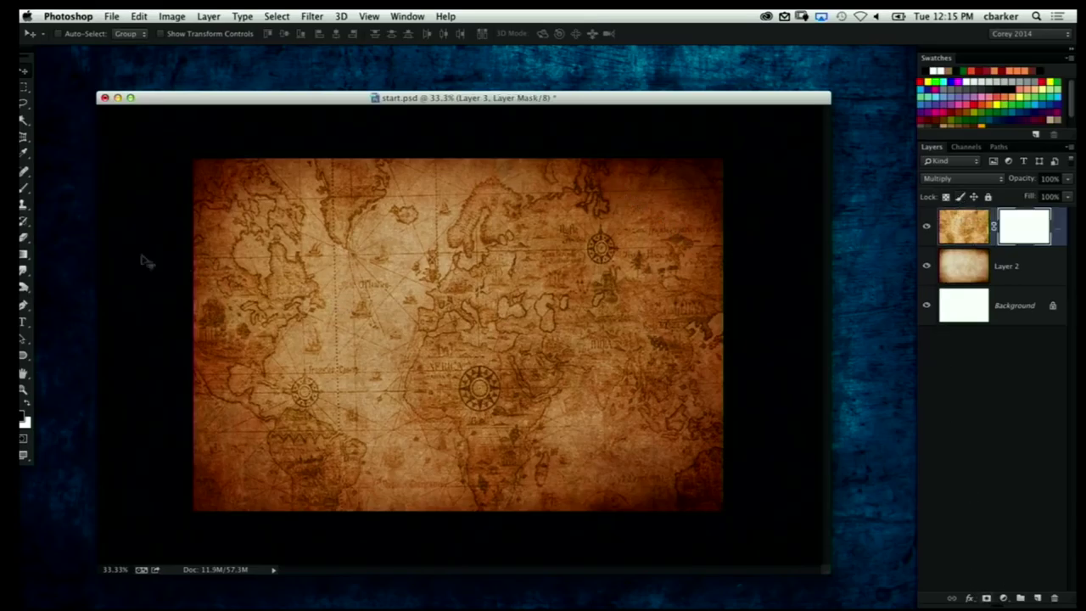
drag(23, 253, 98, 258)
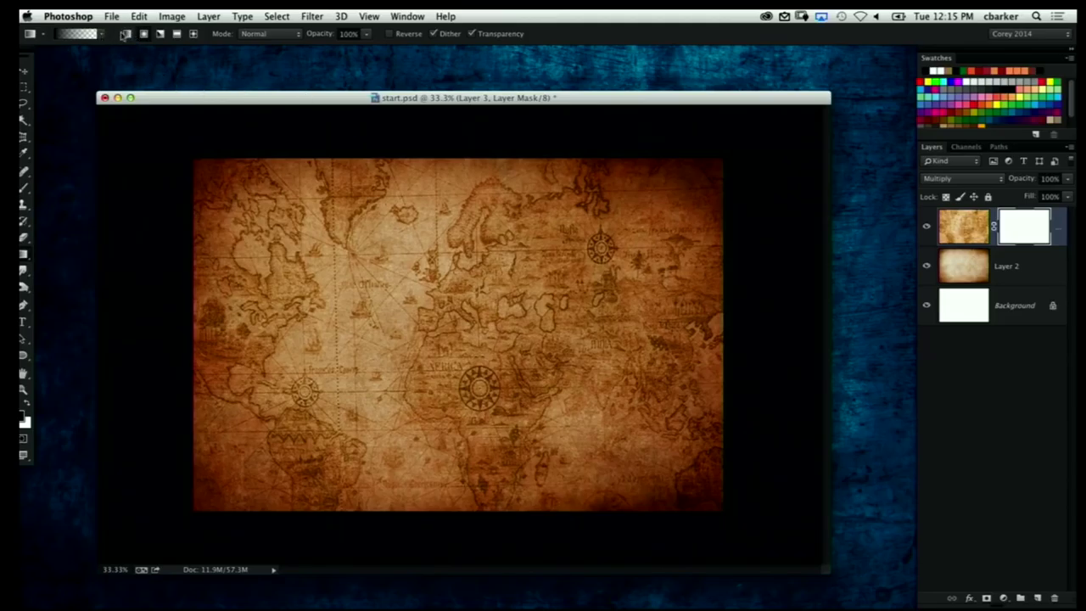
click(99, 34)
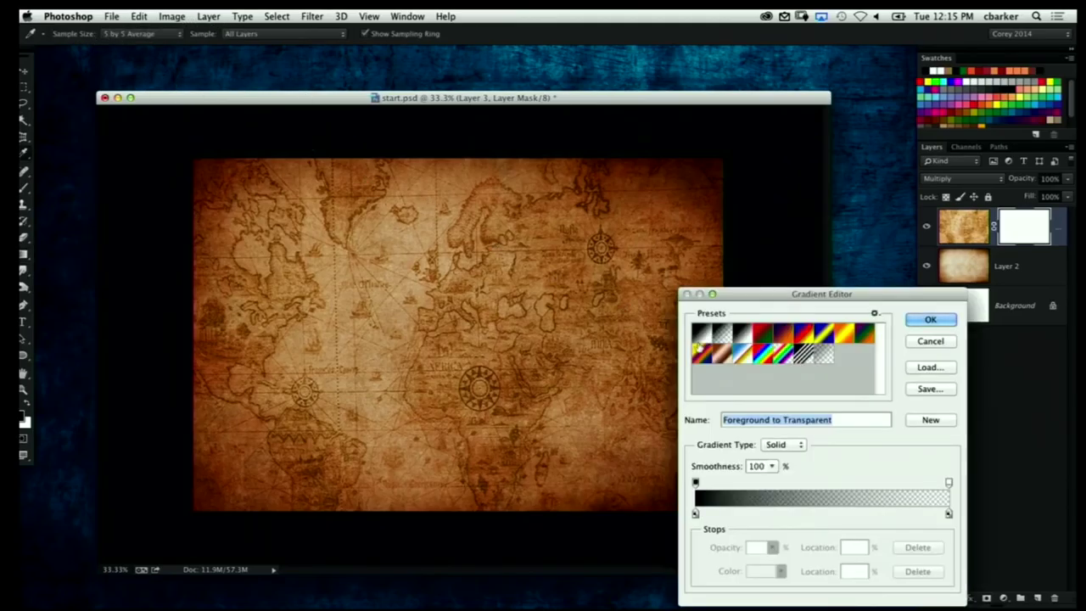
click(934, 320)
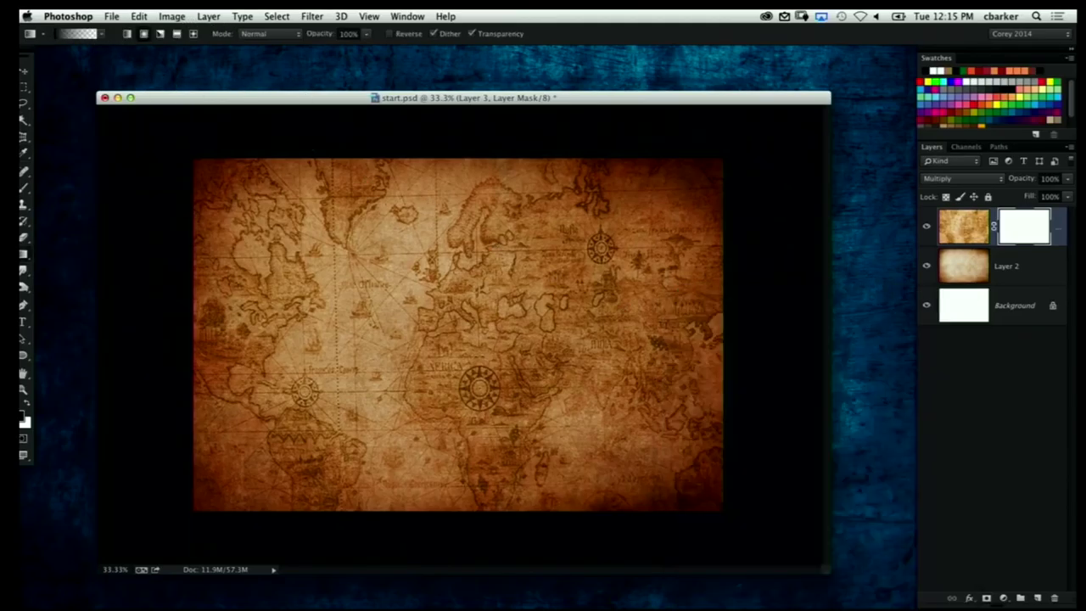
click(347, 34)
text(50)
key(Return)
drag(461, 331, 696, 407)
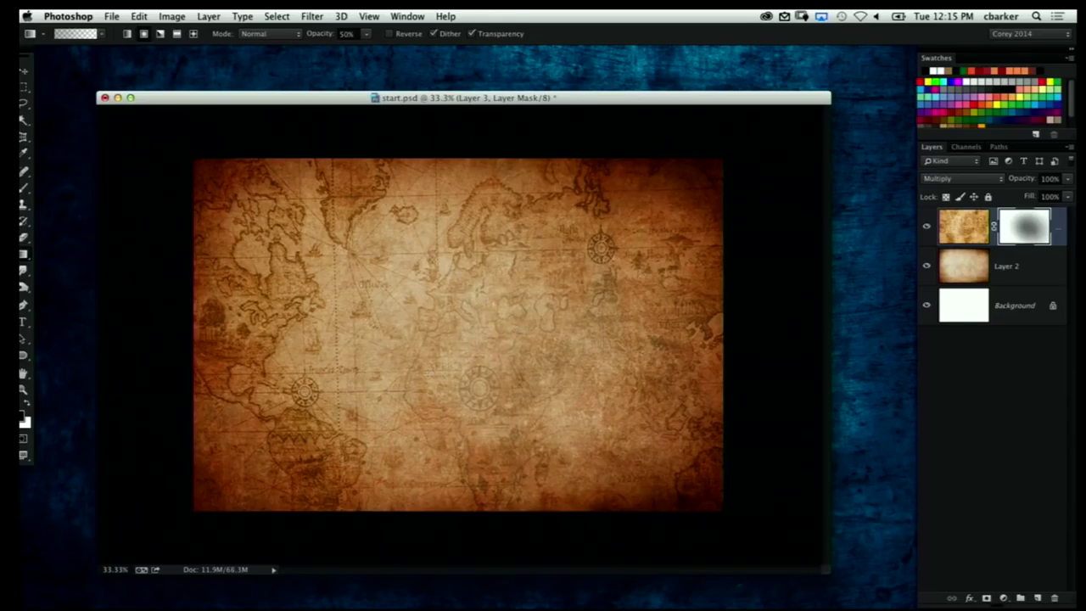
drag(510, 329, 376, 364)
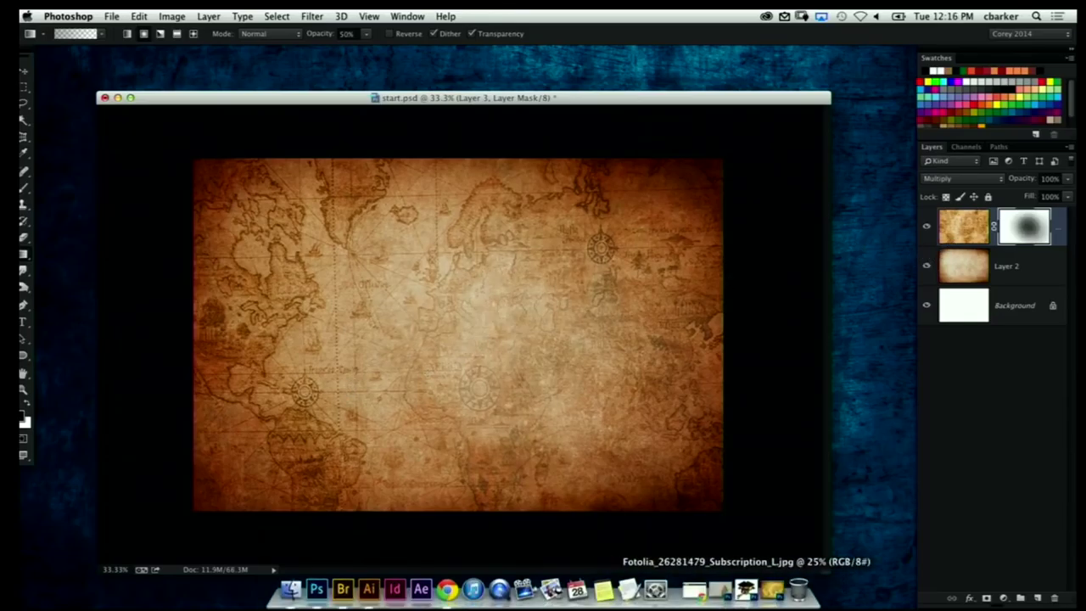
Restore the ship photo and preview Filter Gallery Grain, Speckle type, at Intensity 100.
click(717, 599)
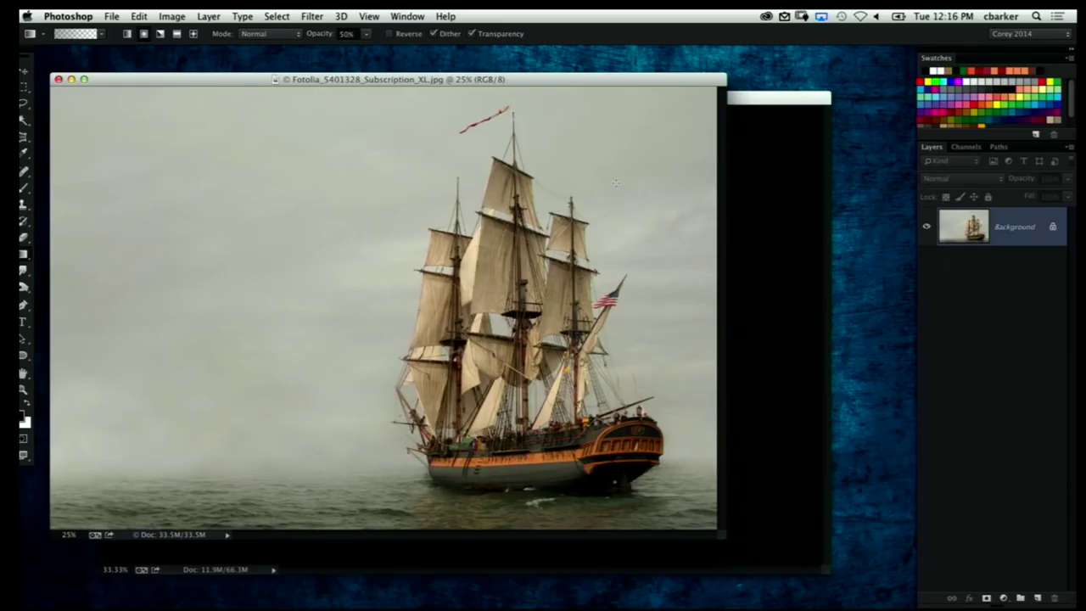
click(277, 17)
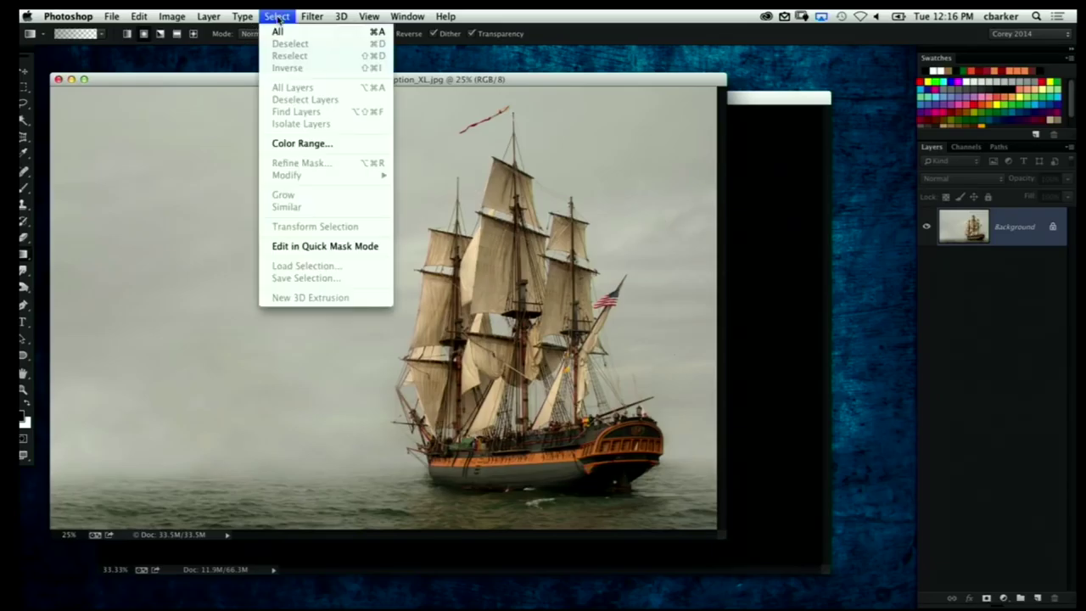
mouse_move(311, 17)
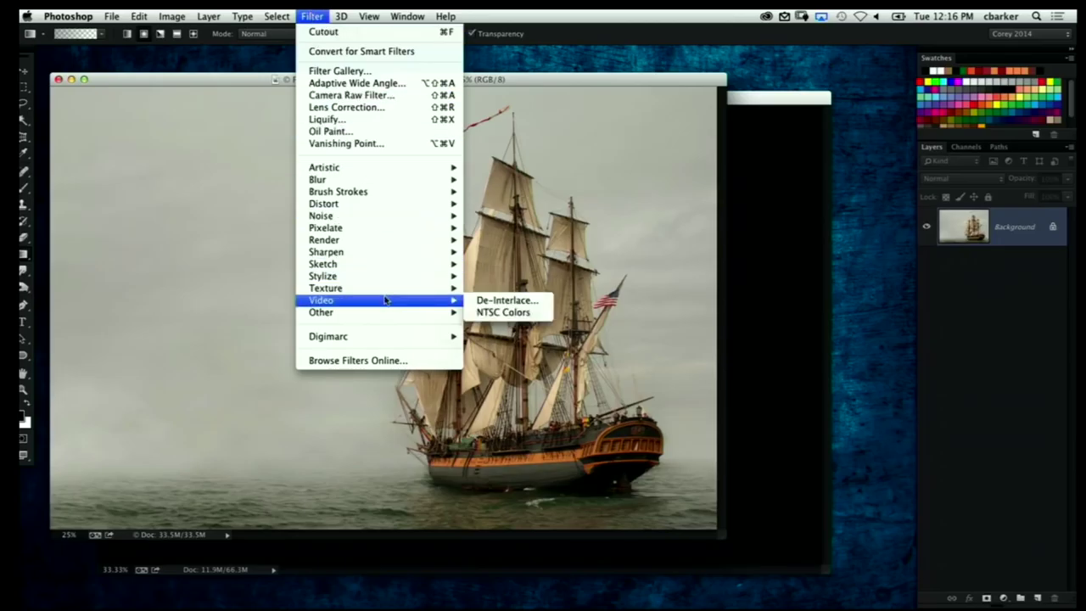
mouse_move(384, 288)
click(500, 300)
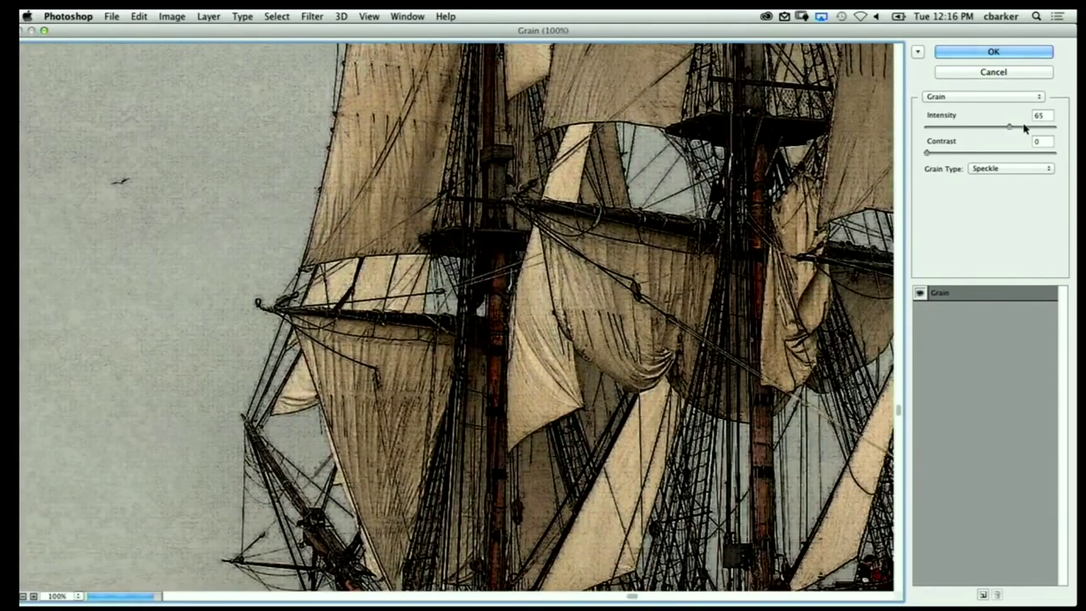
drag(1024, 127, 1054, 127)
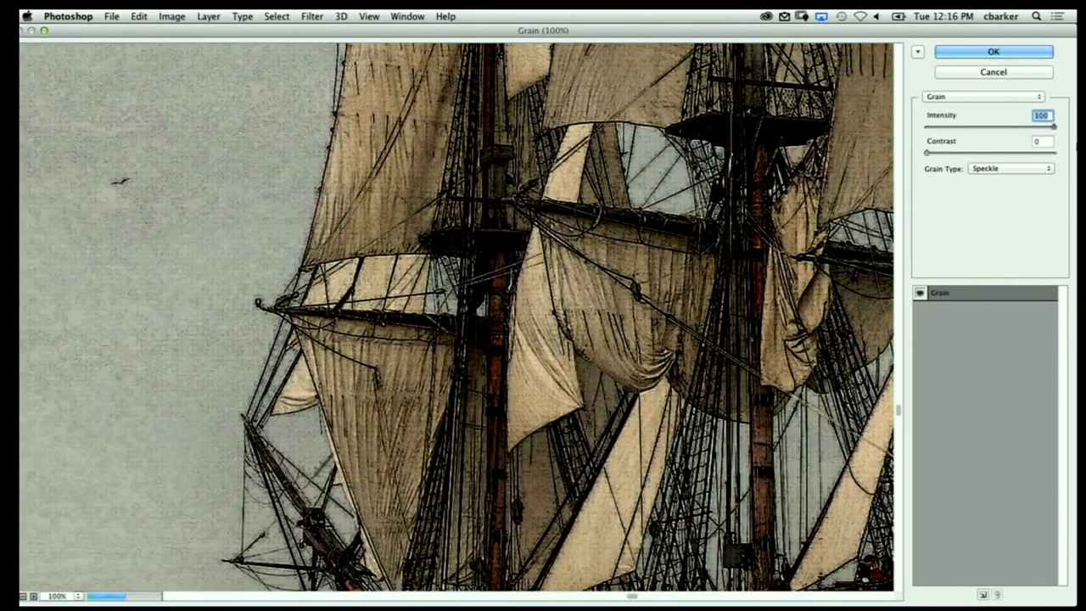
scroll(561, 253, down, 5)
scroll(562, 252, right, 5)
scroll(561, 253, down, 2)
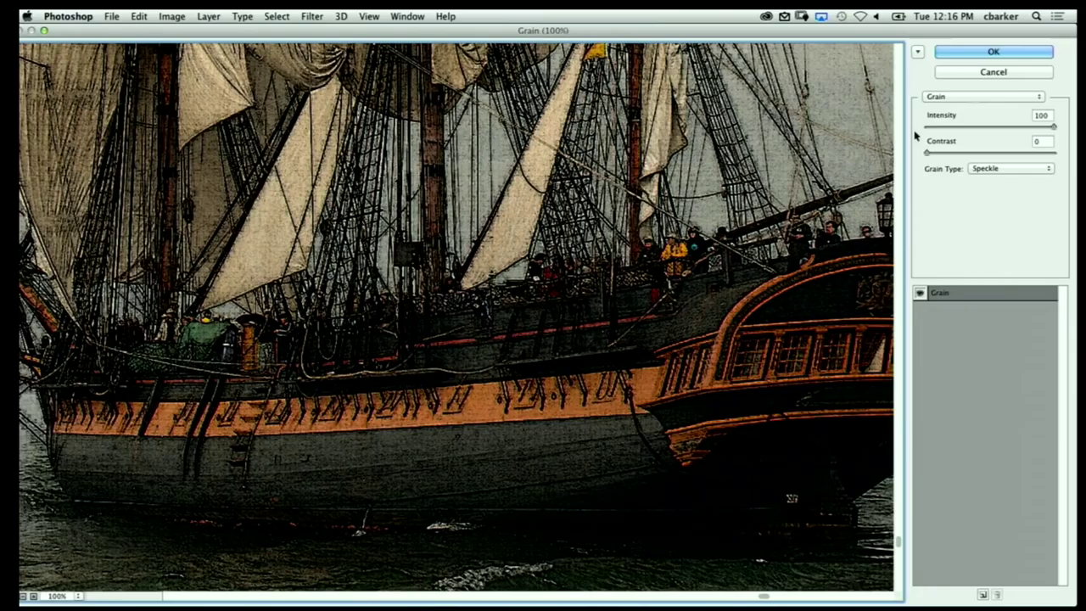
Apply the grain, colorize the ship sepia (Hue 34, Saturation 63), and move its window aside.
click(986, 60)
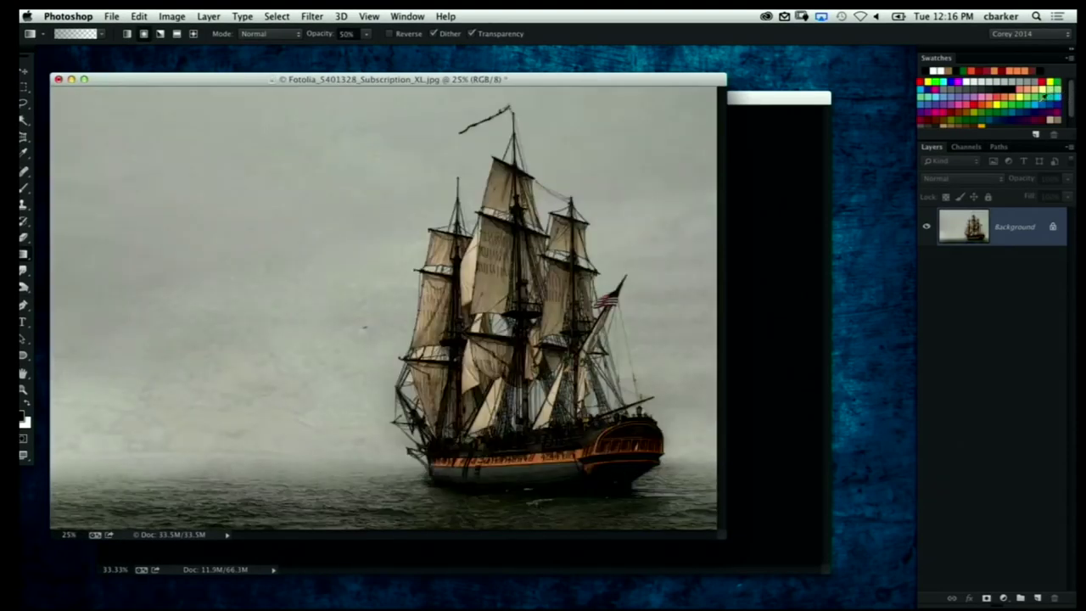
key(super+u)
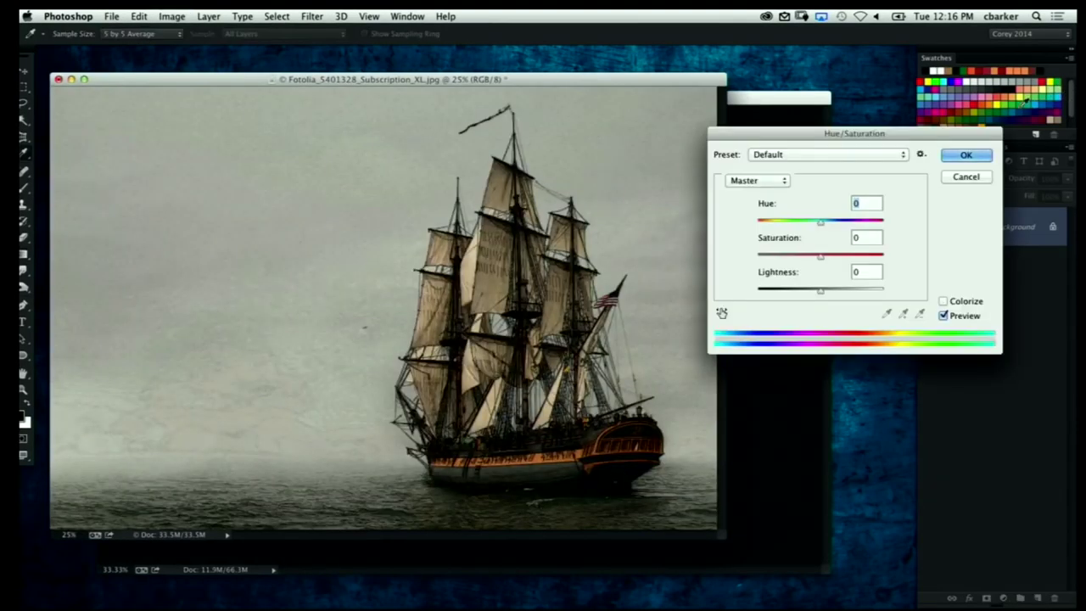
click(966, 301)
drag(760, 222, 828, 258)
drag(773, 222, 766, 223)
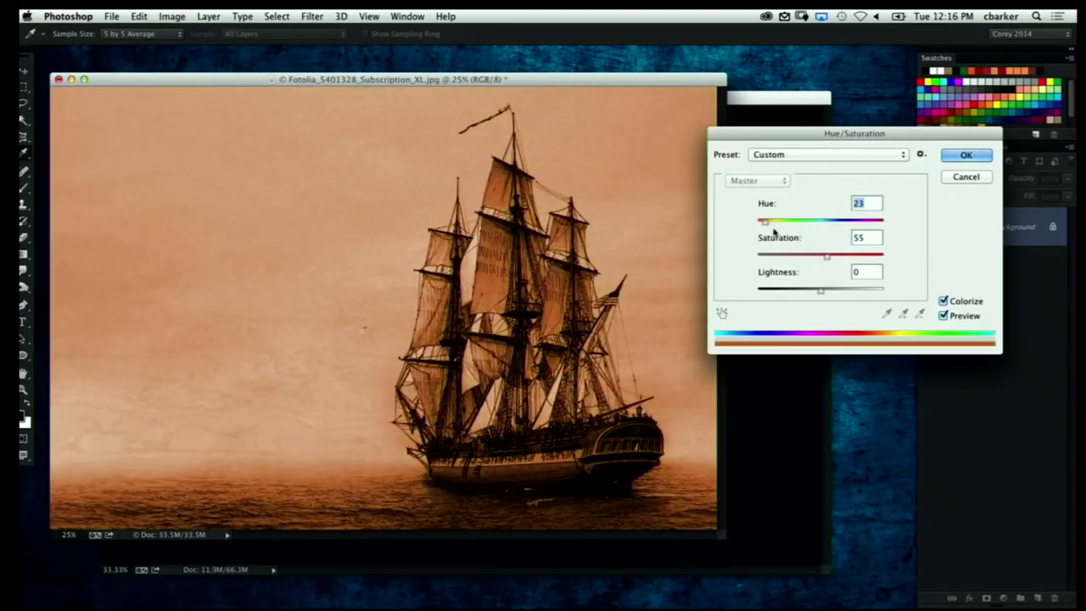
drag(827, 257, 832, 257)
drag(766, 223, 768, 223)
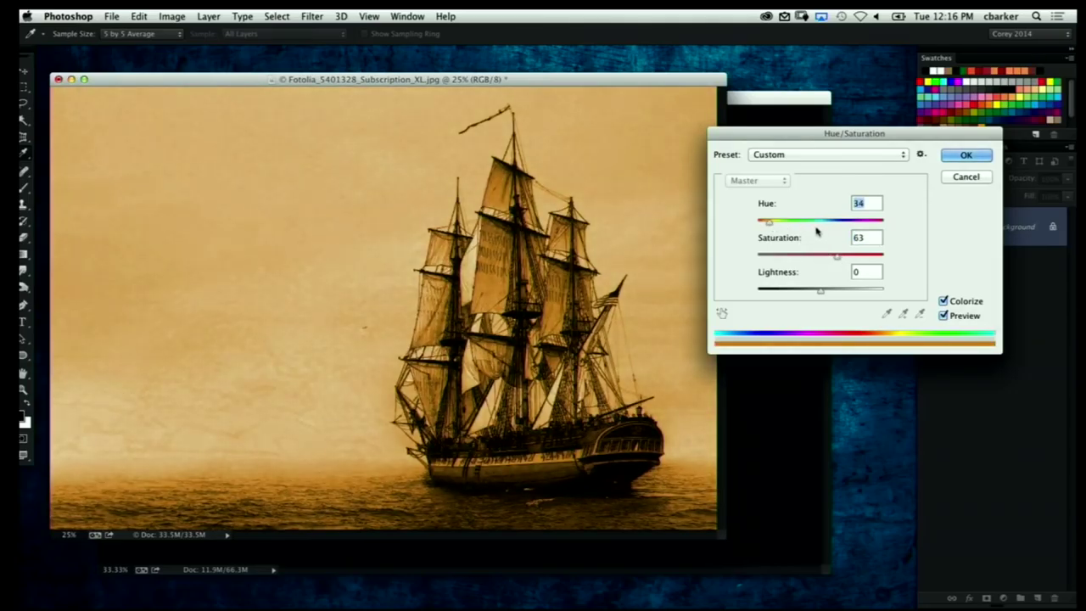
click(965, 155)
click(25, 71)
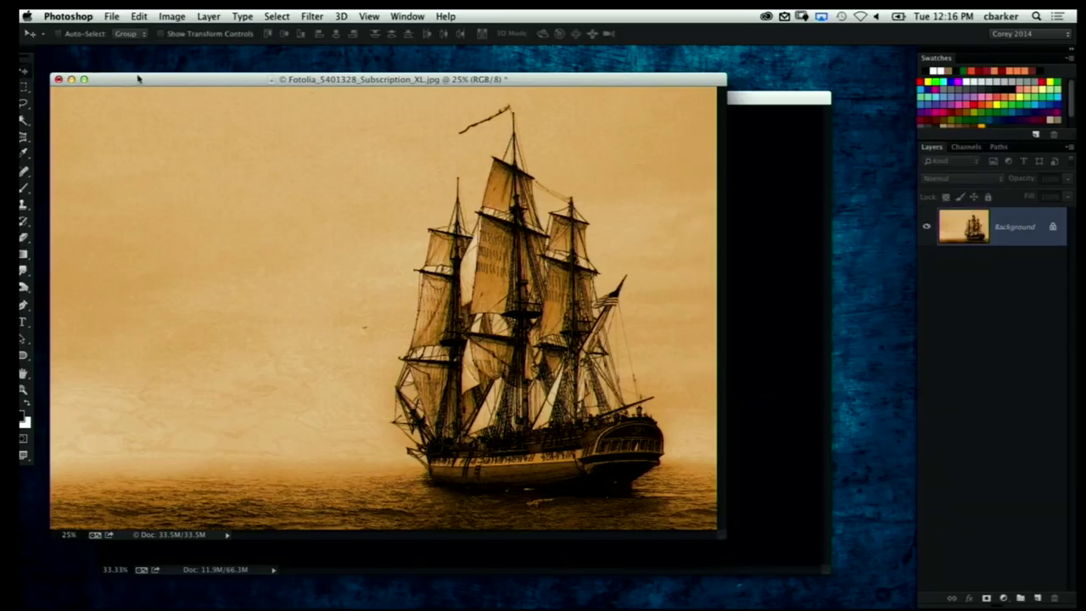
drag(138, 79, 481, 125)
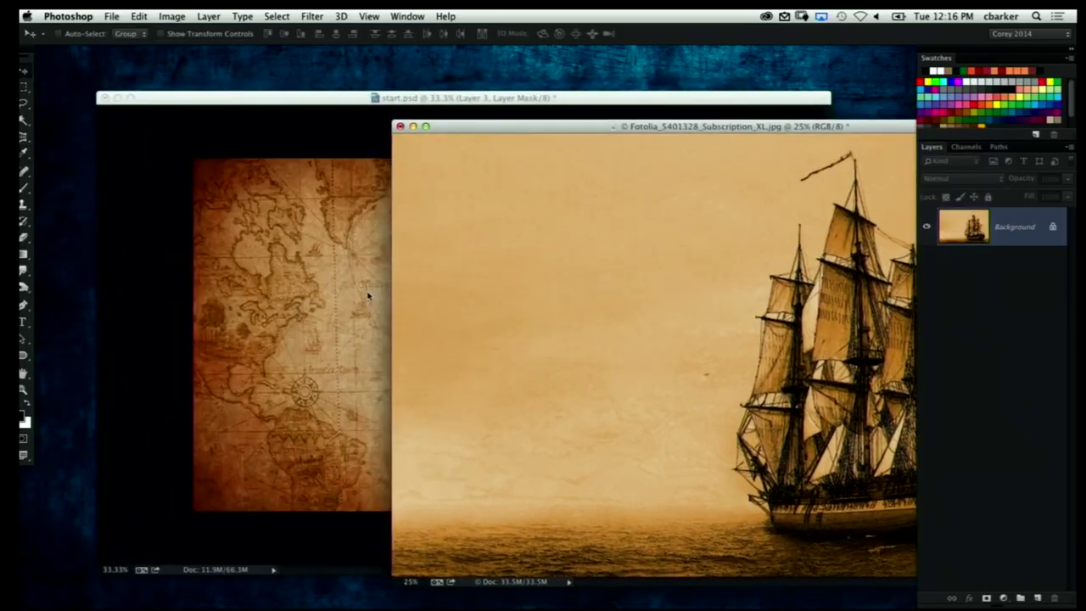
Drag the ship into start.psd as Layer 4, scaled to about 57% on the right.
drag(314, 308, 322, 306)
key(ctrl+t)
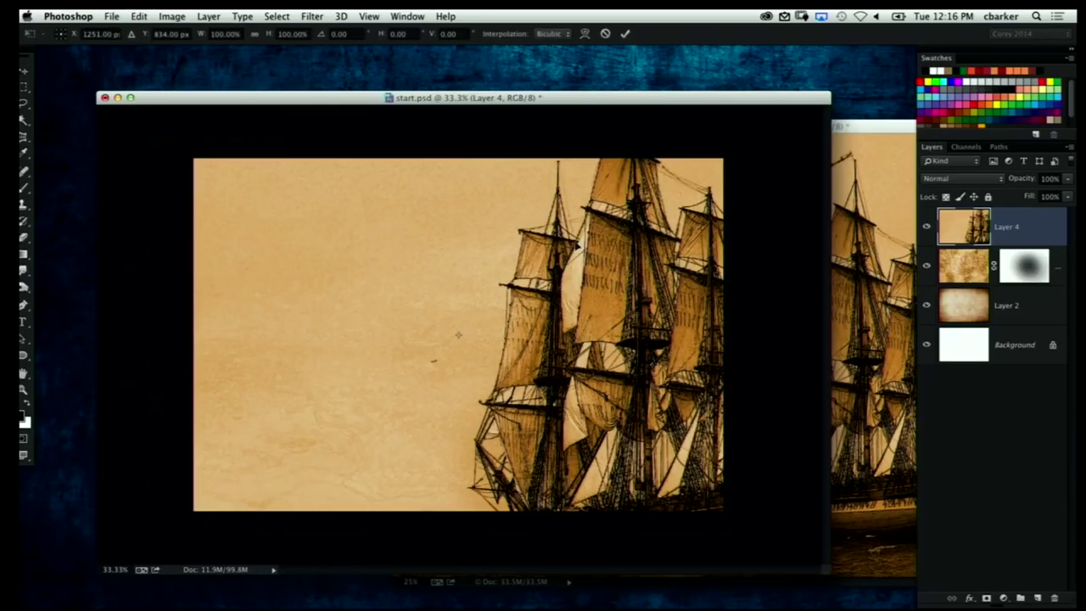
key(ctrl+0)
drag(107, 66, 284, 187)
drag(479, 243, 486, 250)
key(Return)
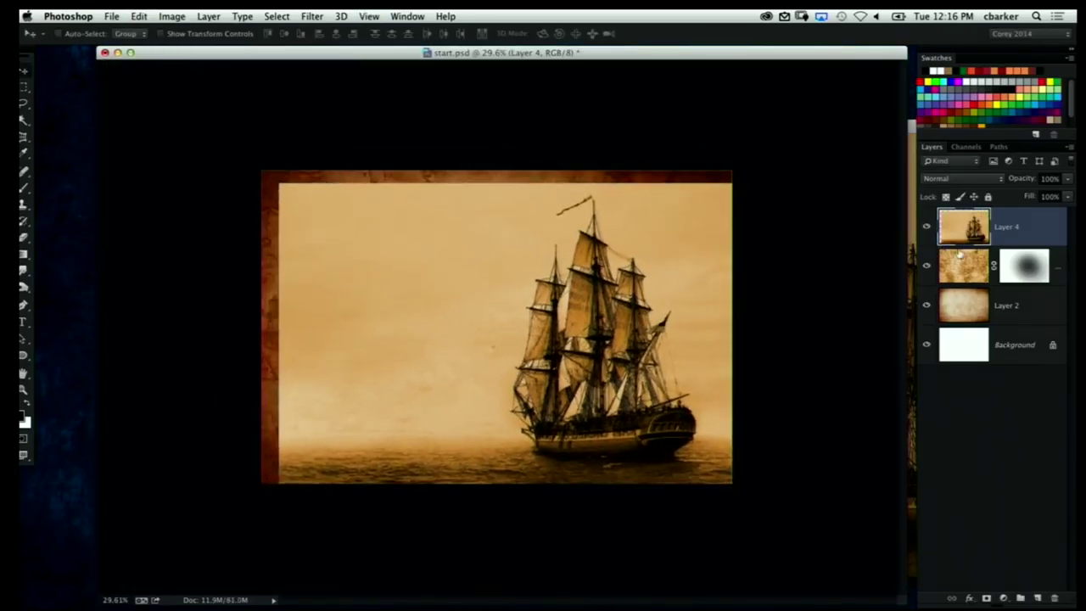
Blend Layer 4 with Multiply at 75% opacity, then hide it to compare.
click(963, 179)
click(950, 218)
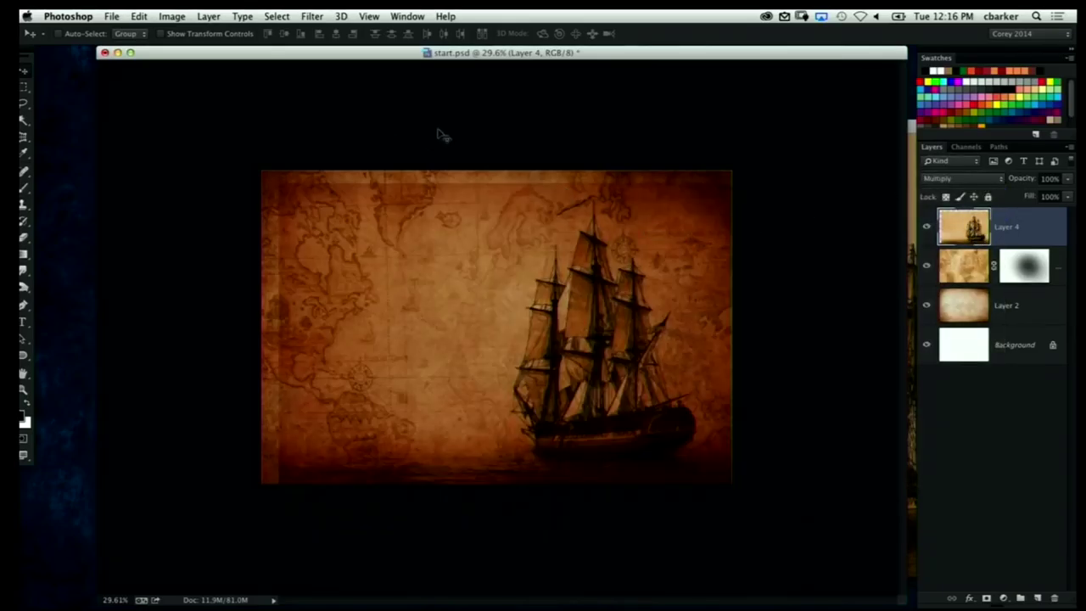
key(5)
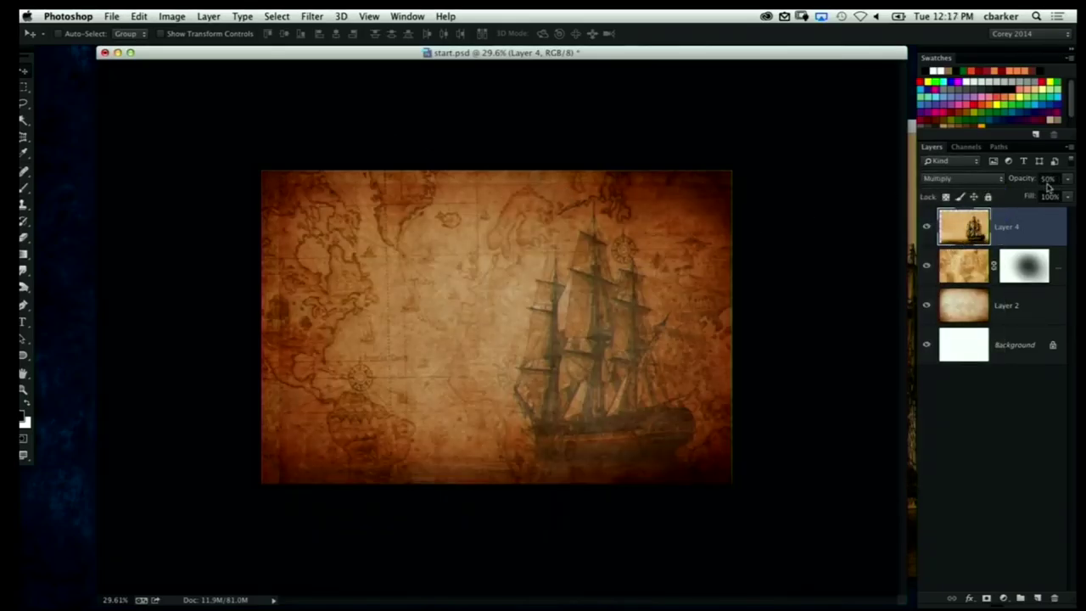
key(7)
key(5)
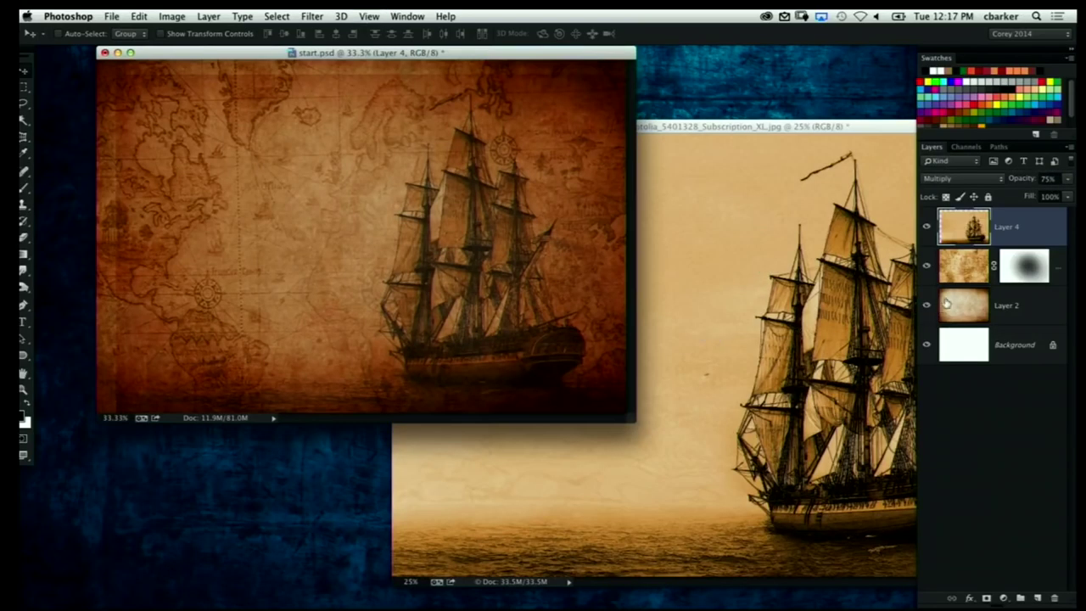
click(927, 227)
Mask Layer 4 and fade its top and left edges with 100%-opacity gradients.
click(927, 227)
click(986, 598)
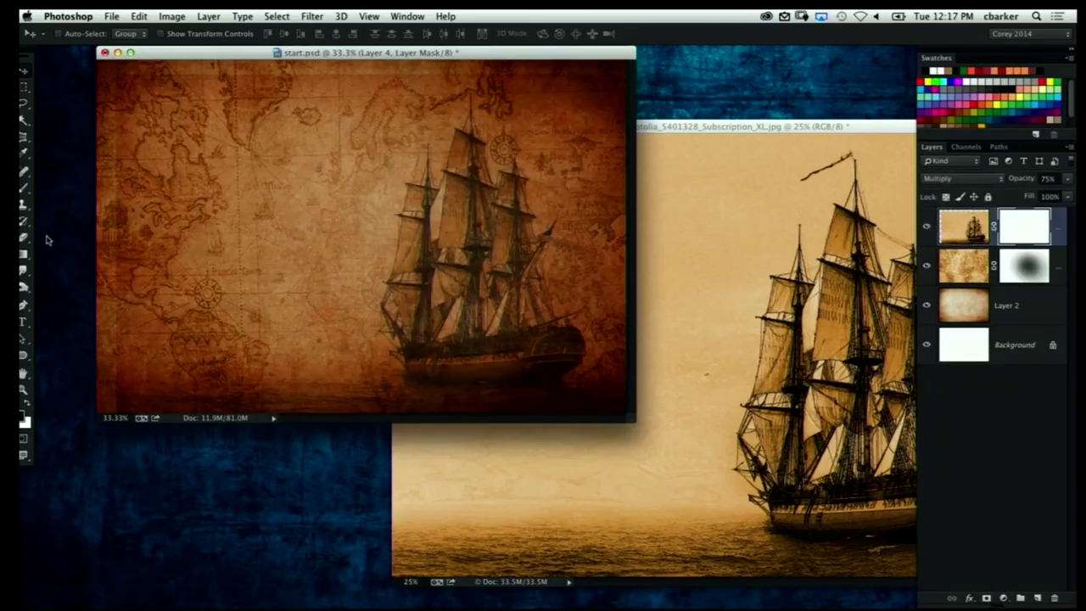
click(25, 253)
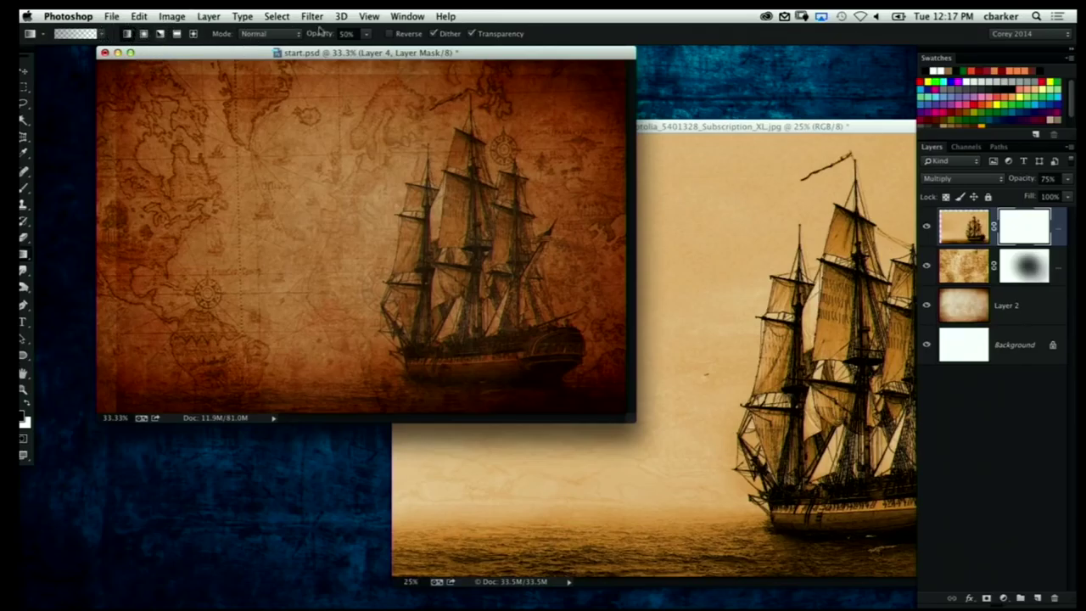
drag(366, 33, 454, 48)
drag(421, 127, 421, 178)
drag(151, 307, 280, 306)
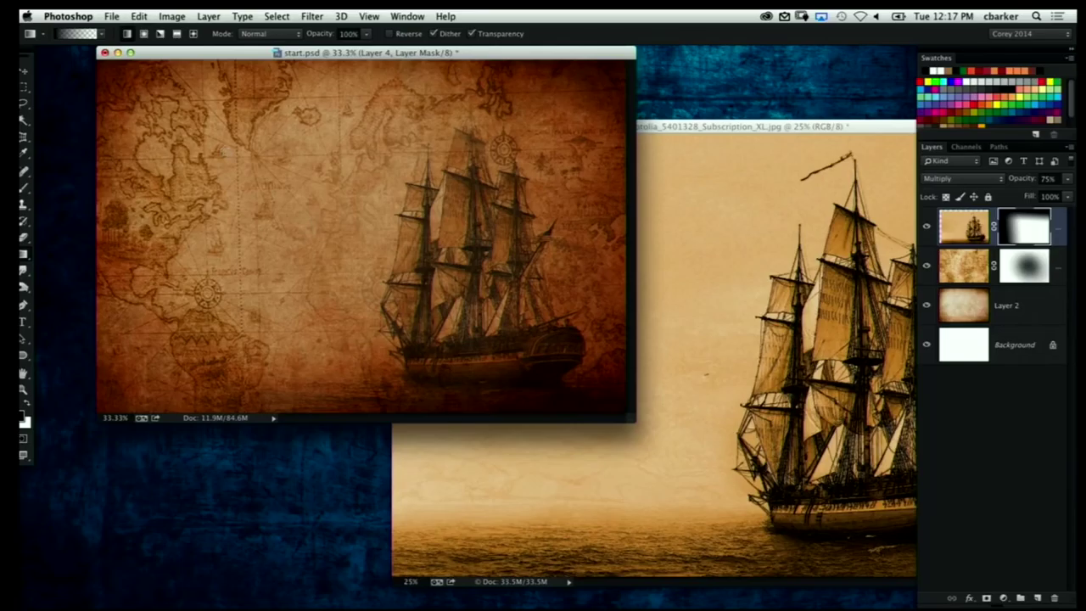
click(927, 227)
click(927, 228)
click(721, 207)
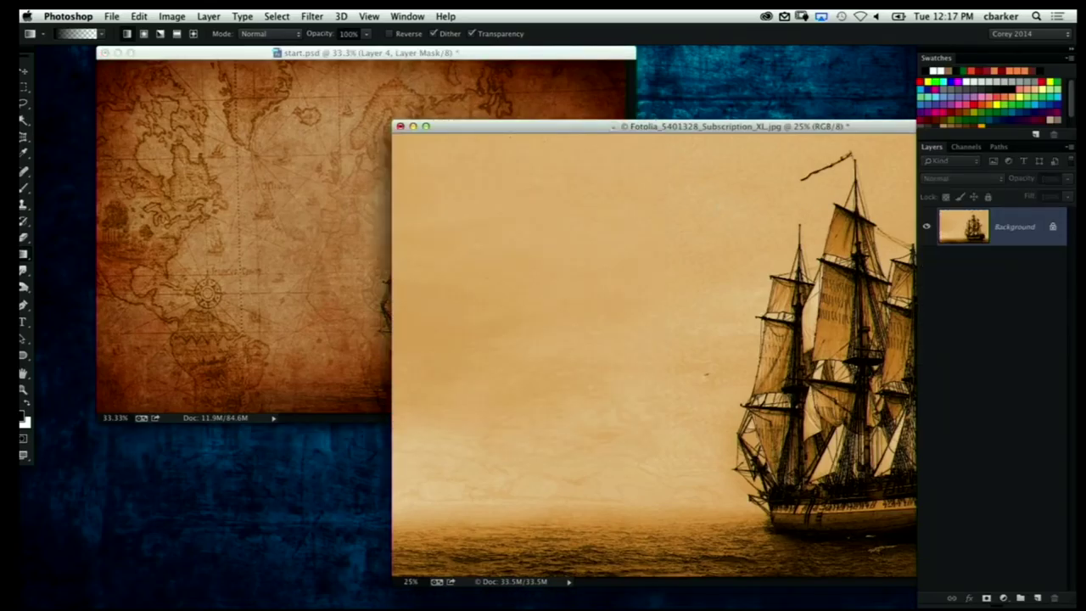
Magic-wand the skull photo's white background, invert the selection, and move the window beside start.psd.
click(413, 127)
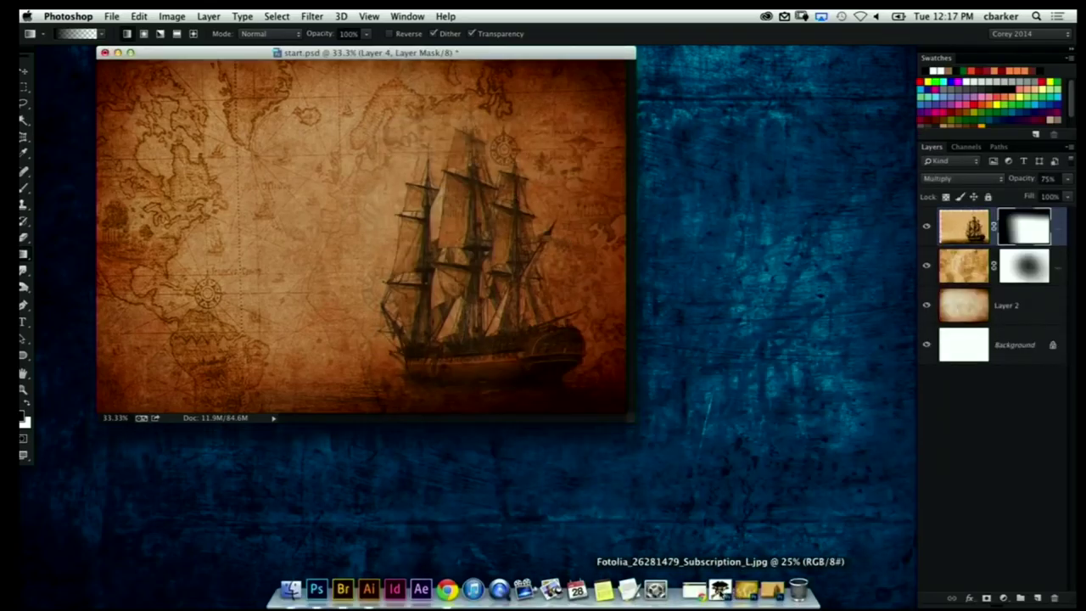
click(708, 587)
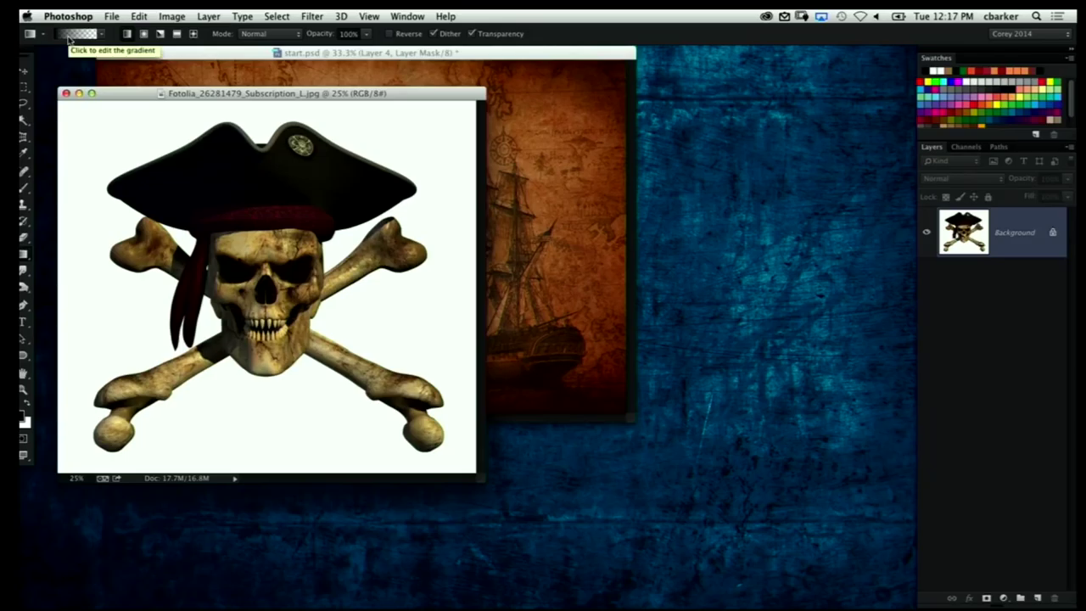
click(24, 121)
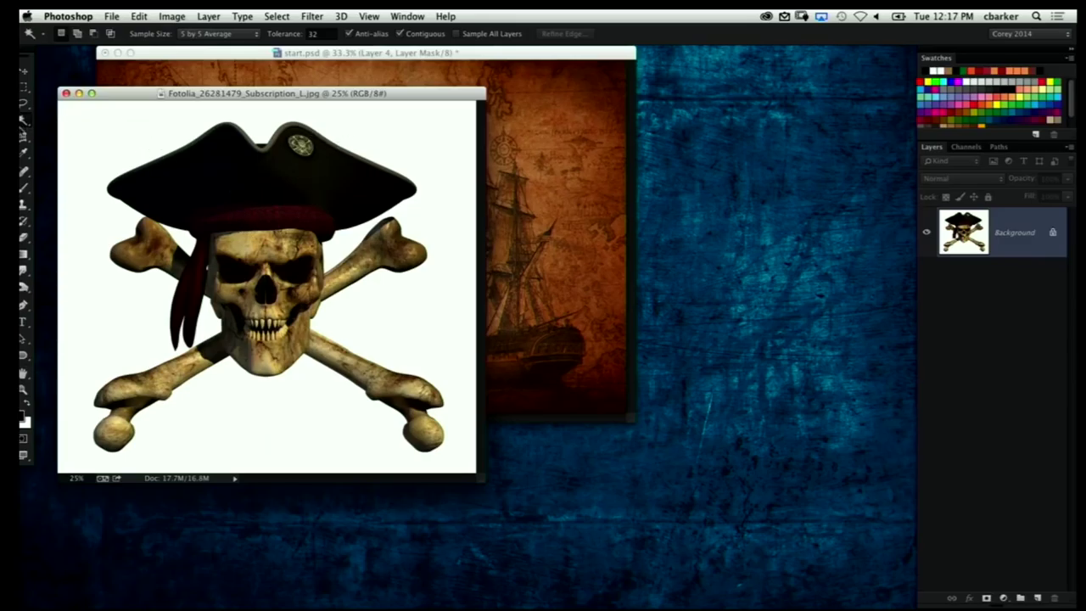
click(110, 134)
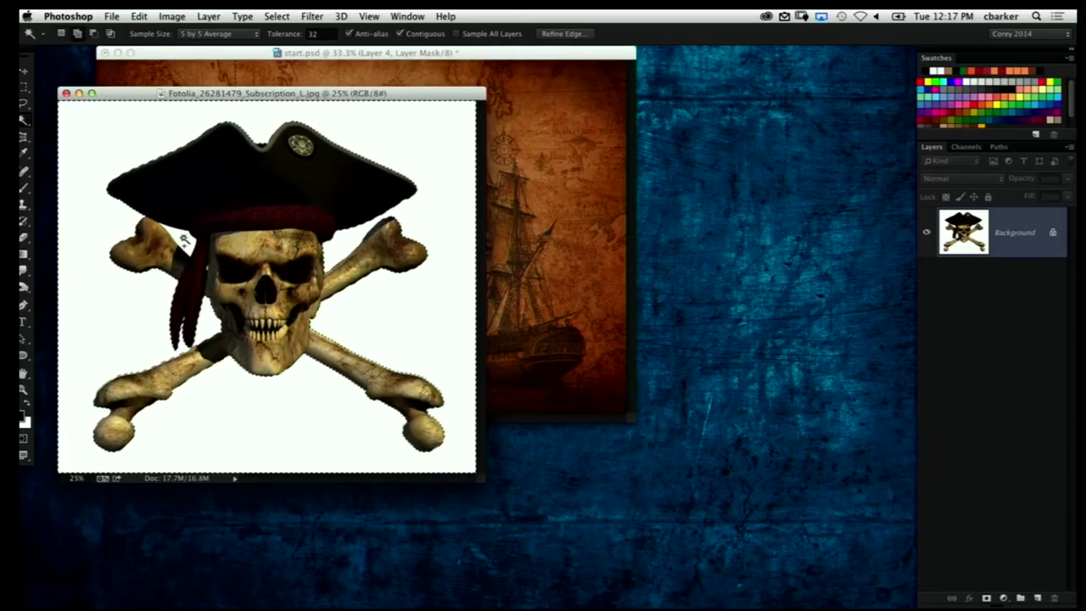
click(275, 16)
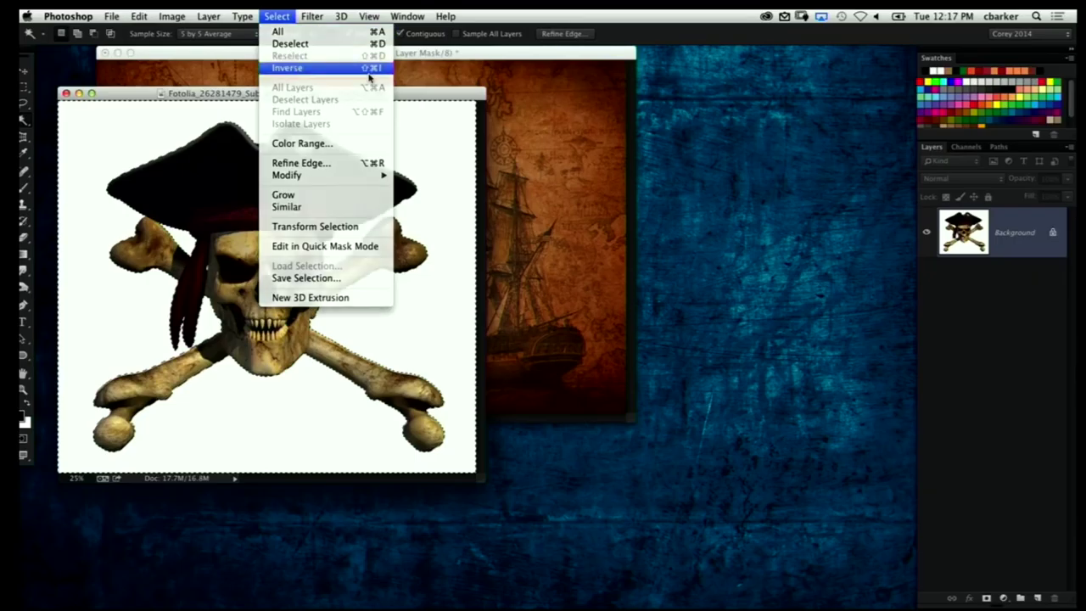
click(293, 67)
key(v)
drag(111, 93, 455, 146)
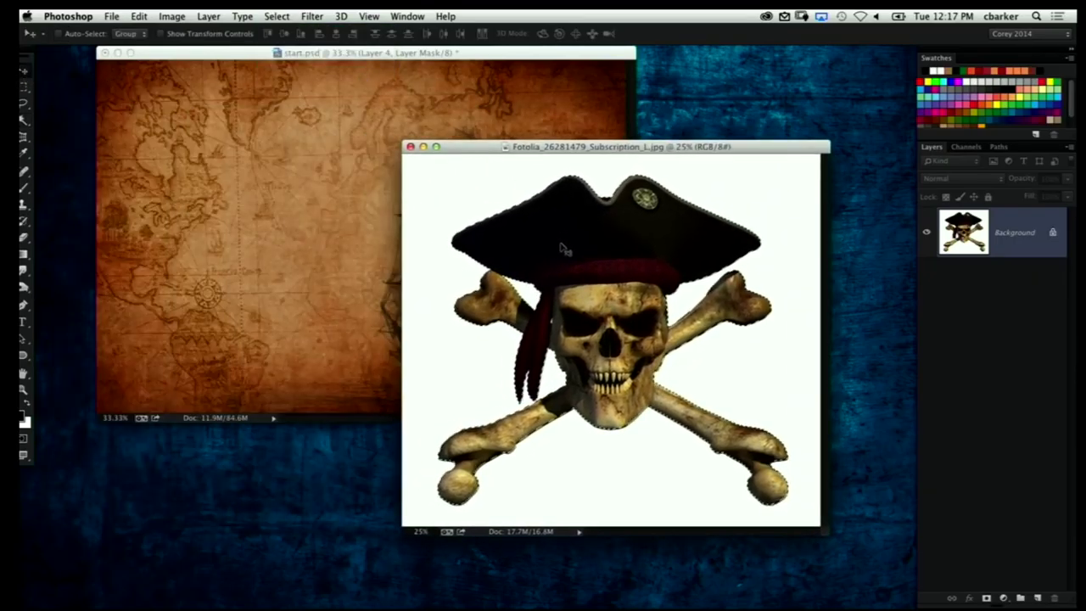
Drag the skull into start.psd as Layer 5, desaturate it, and set Multiply at 94% opacity.
drag(565, 248, 289, 268)
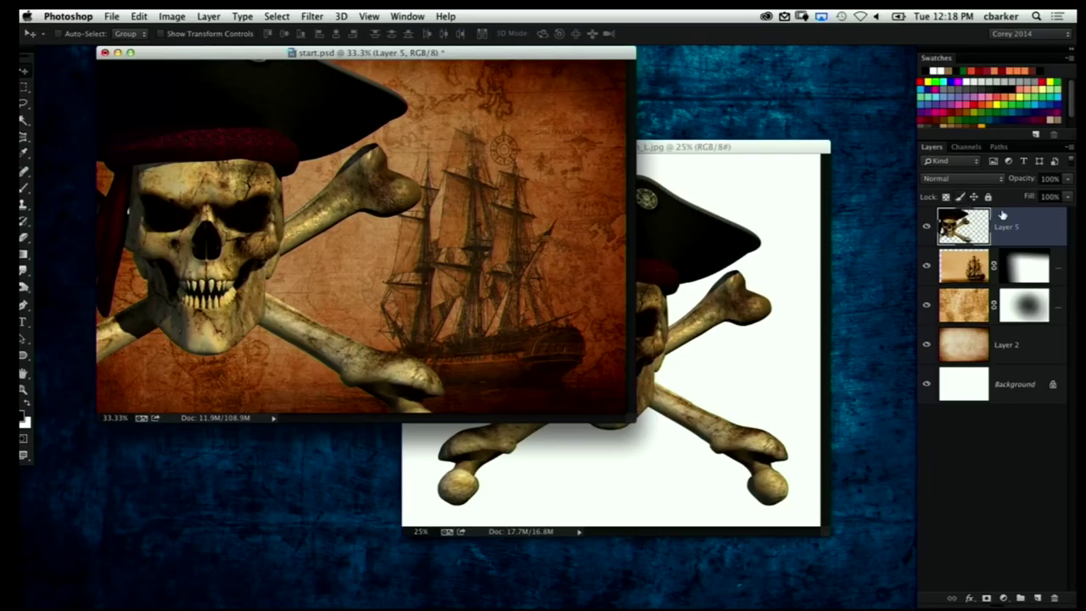
key(super+shift+u)
click(955, 179)
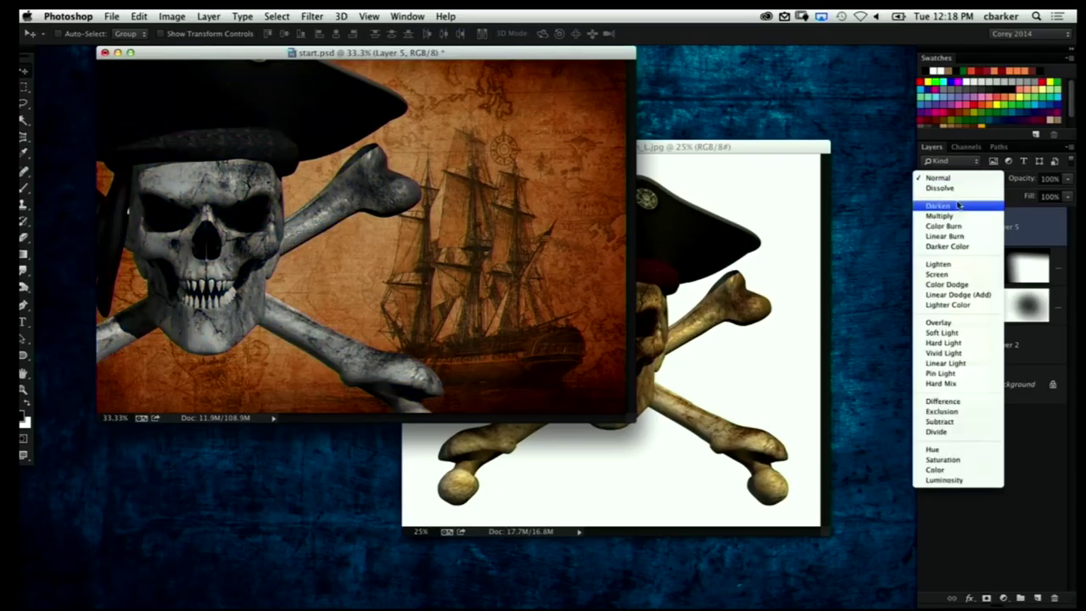
click(937, 224)
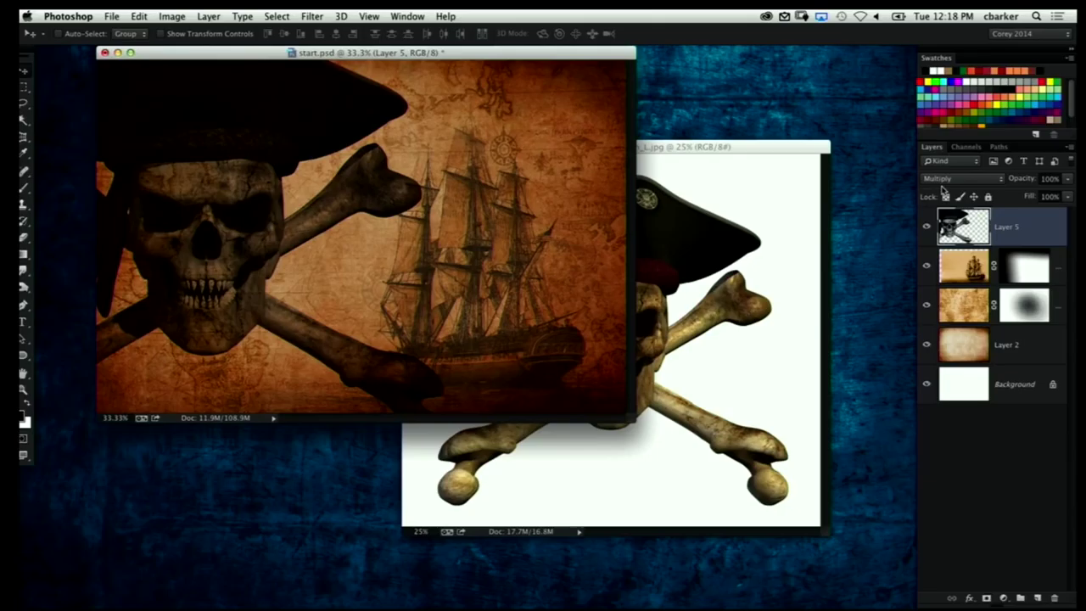
key(alt+shift+n)
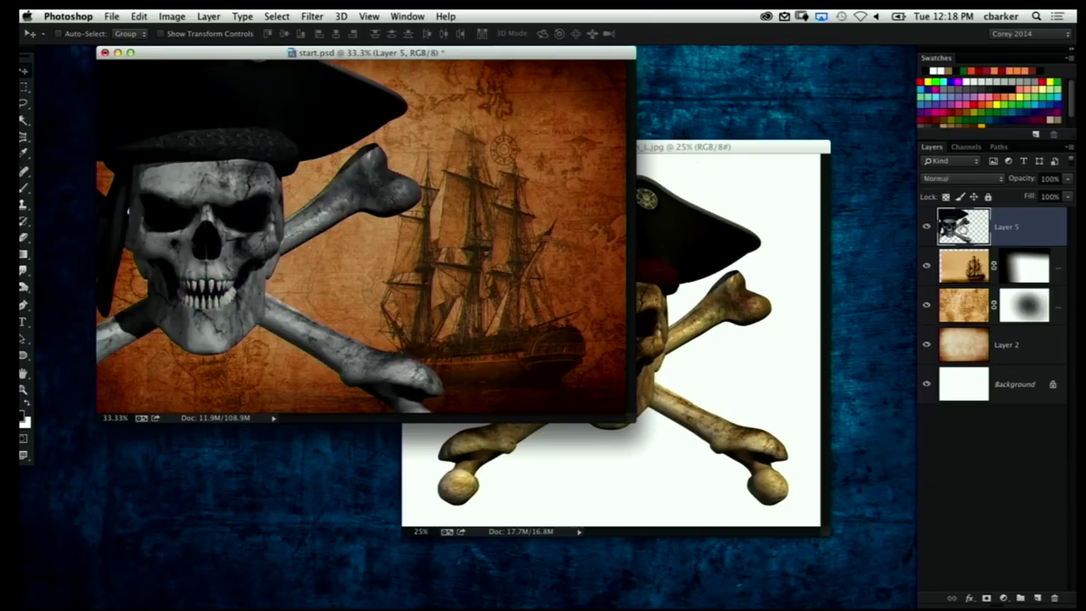
click(967, 179)
click(1001, 216)
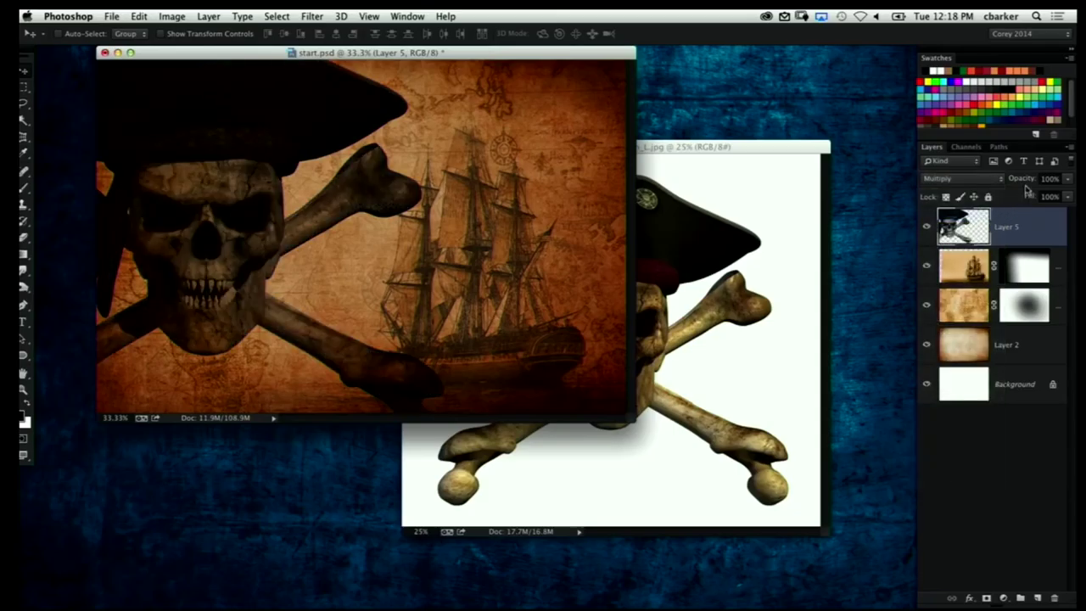
drag(1015, 179, 1035, 185)
key(ctrl+u)
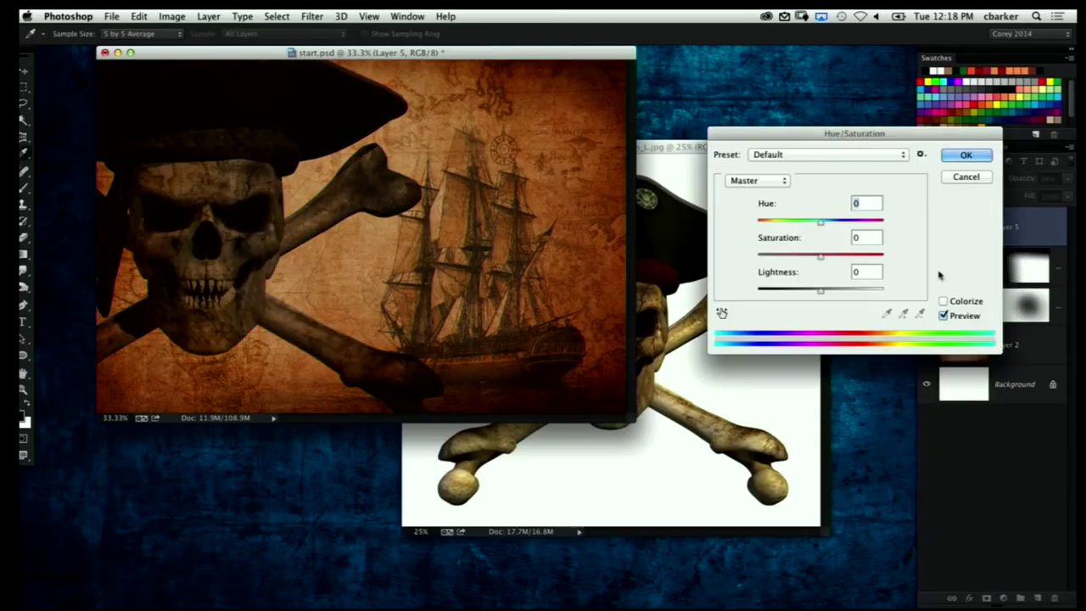
Colorize the grey skull warm brown with Hue 41 and Saturation 31.
click(943, 300)
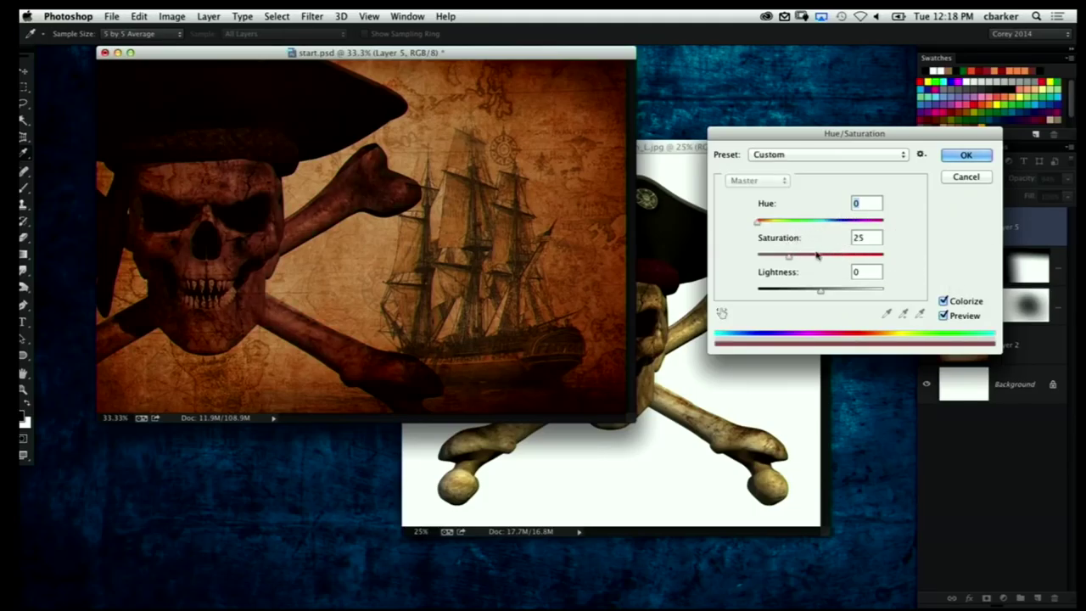
drag(789, 254, 807, 255)
mouse_move(757, 223)
mouse_down()
mouse_move(778, 224)
mouse_move(798, 255)
mouse_move(773, 225)
mouse_up()
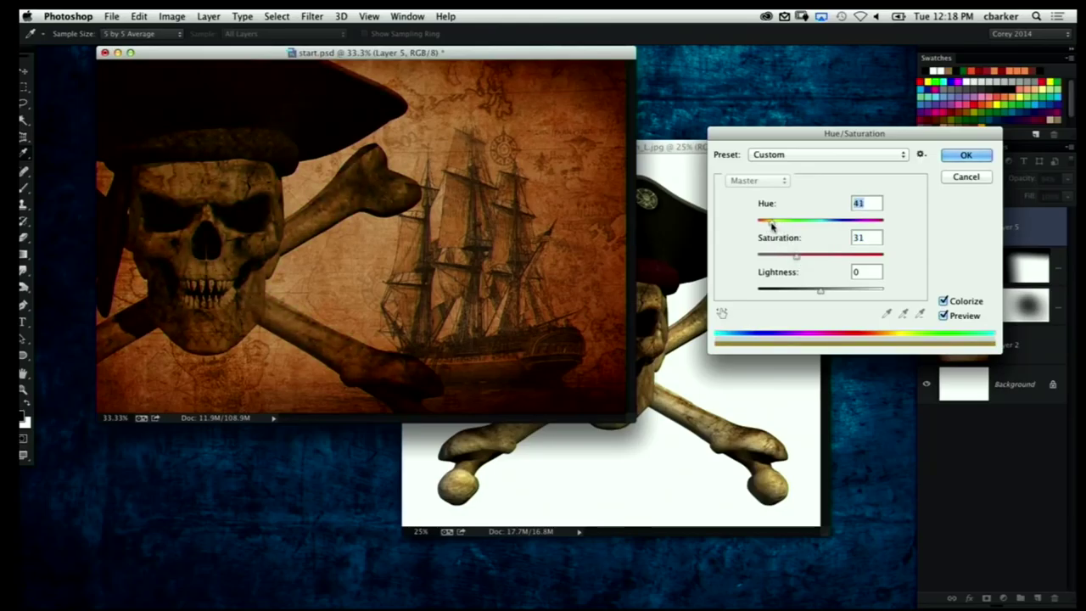
Apply the tint, mask Layer 5, and fade the bones near the hat and ship with radial gradients.
click(976, 158)
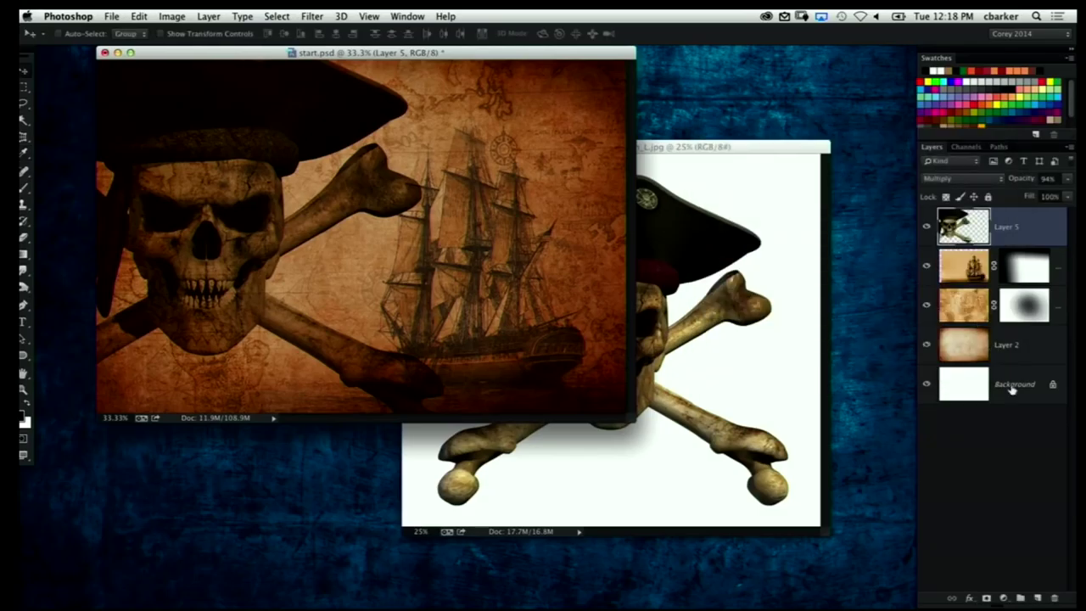
click(987, 597)
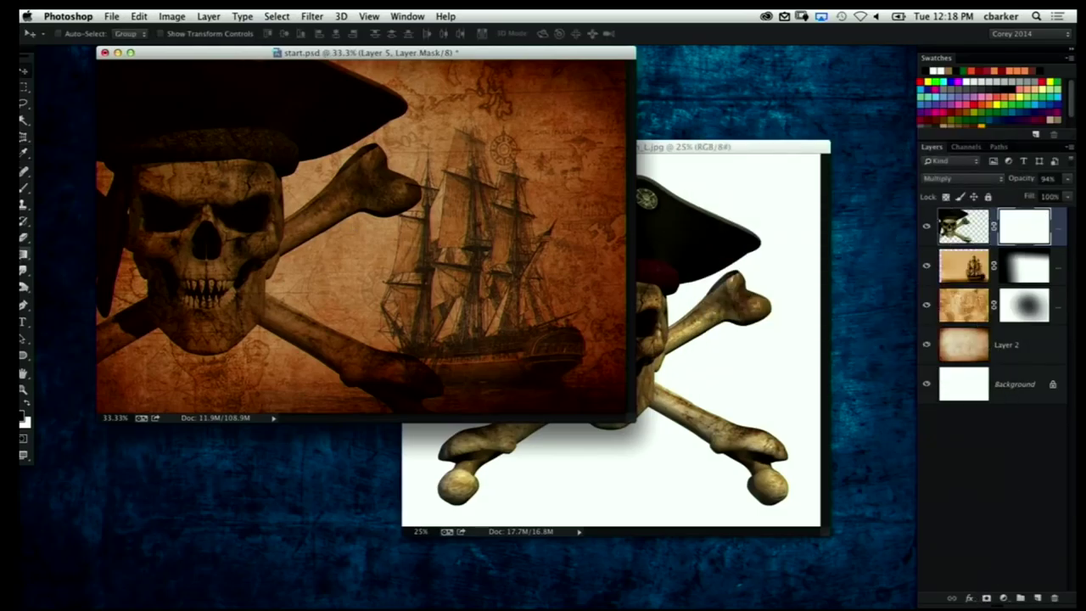
click(25, 254)
drag(395, 193, 252, 226)
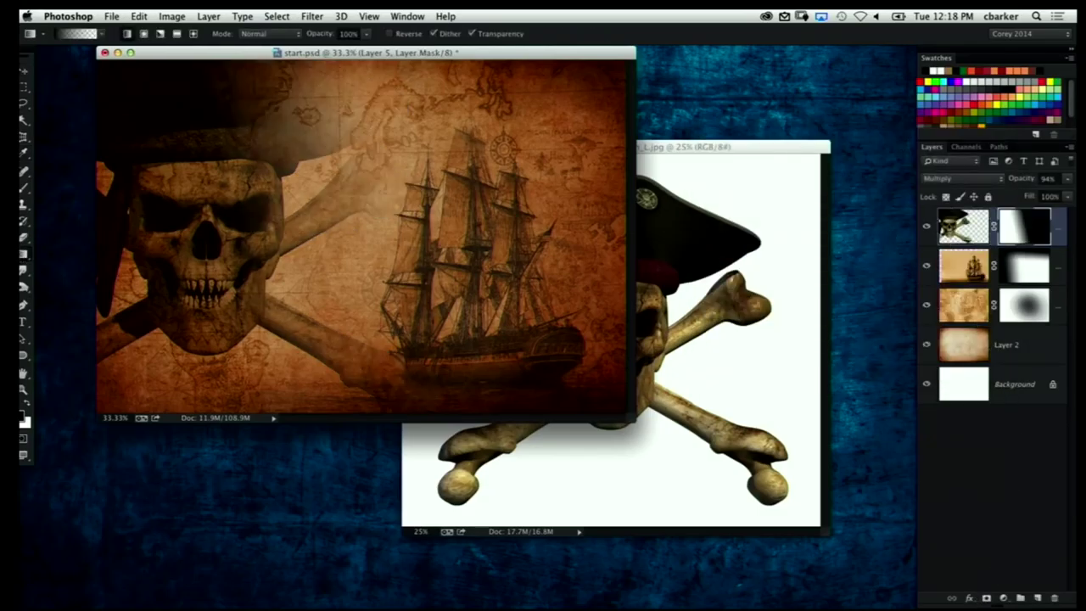
key(super+z)
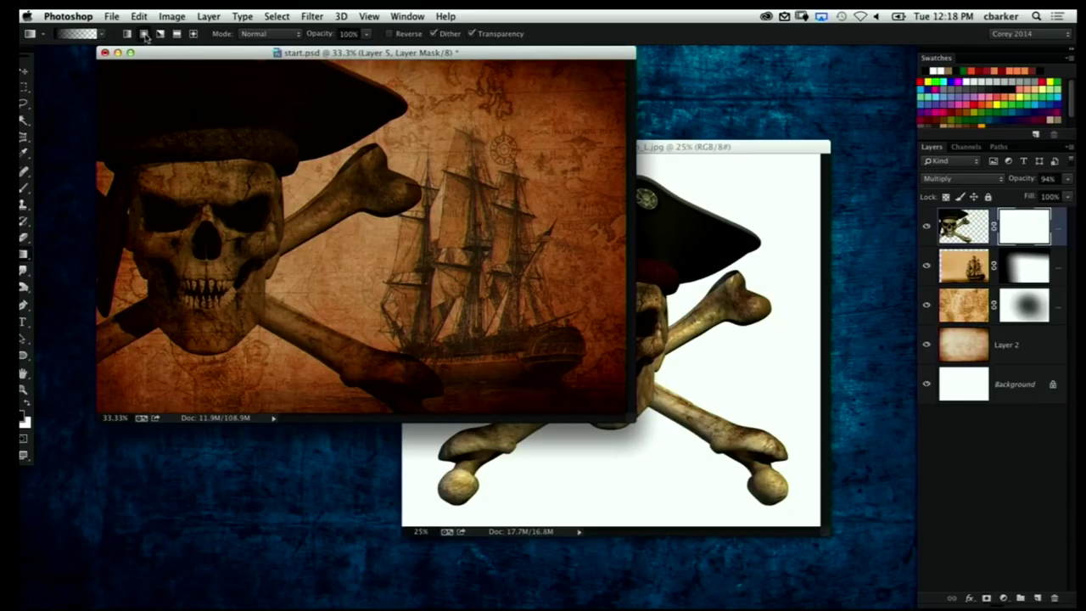
drag(402, 185, 302, 187)
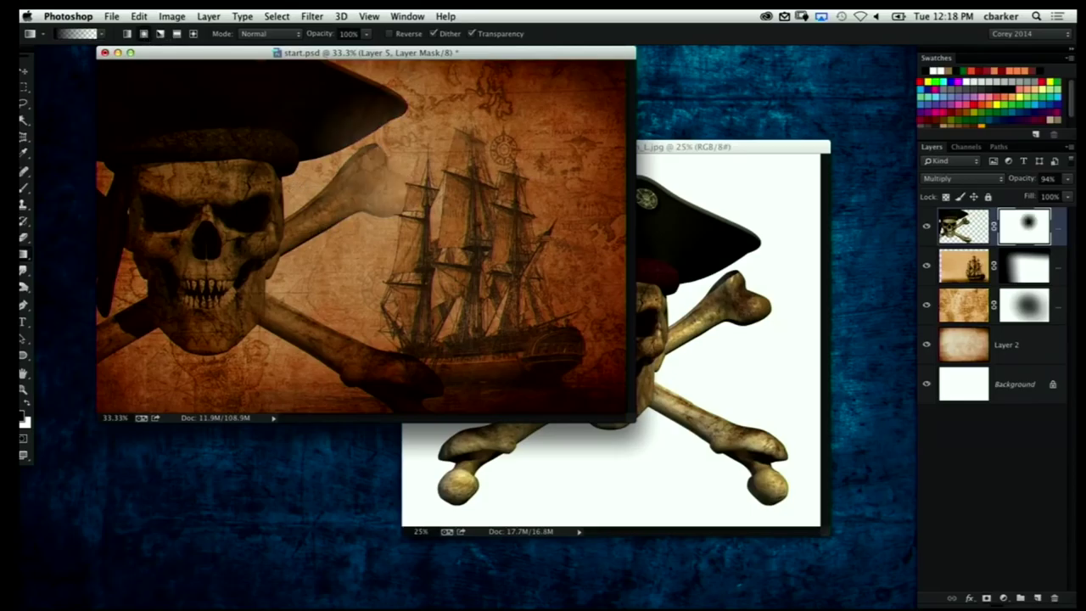
drag(372, 367, 315, 315)
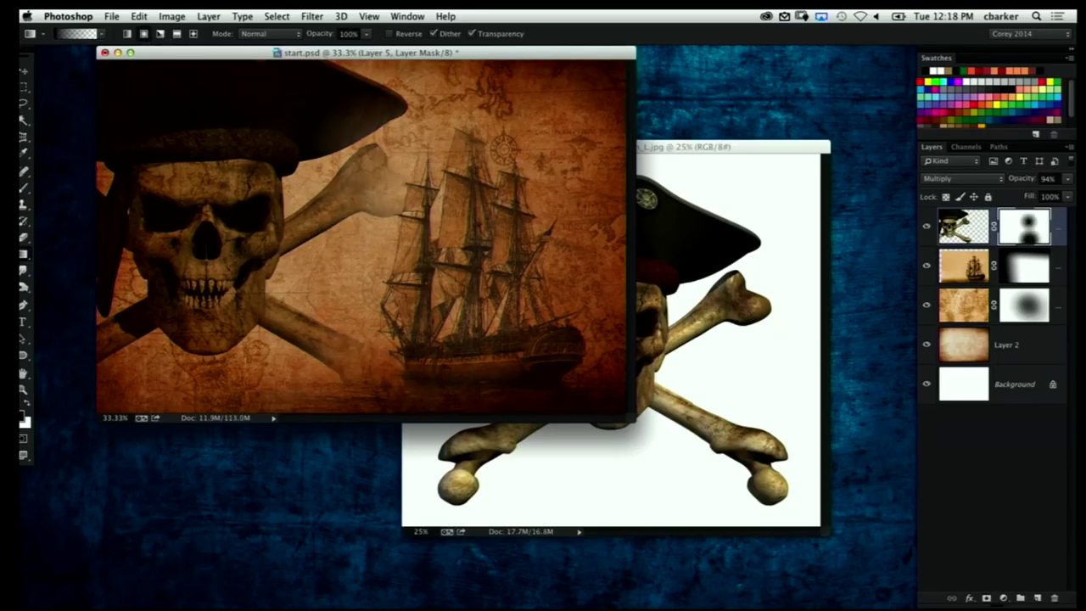
drag(371, 191, 280, 203)
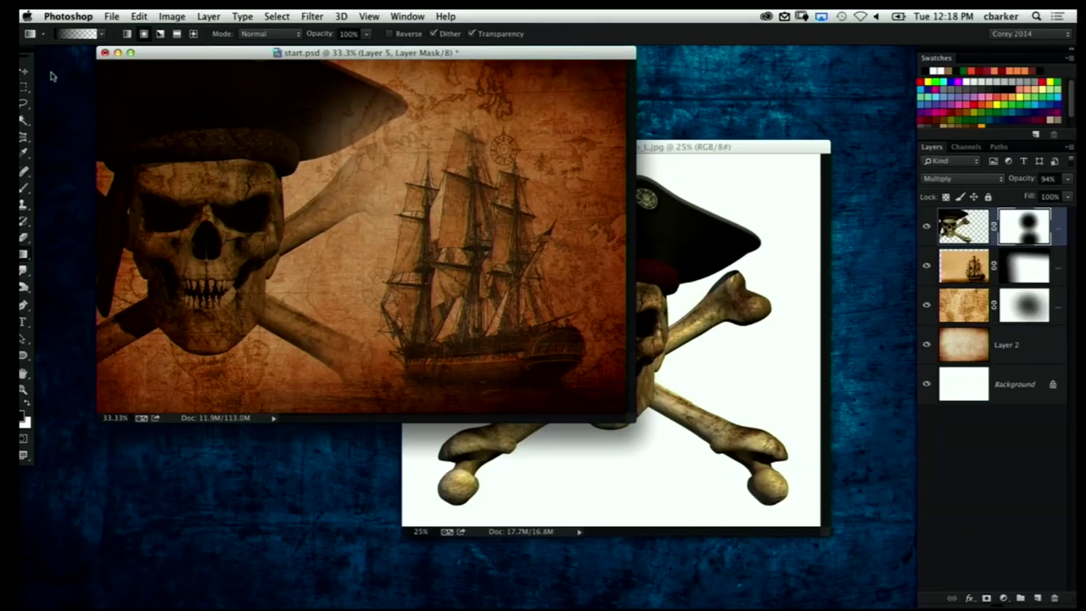
Check the composite at 50% zoom, then minimize the skull JPG window.
key(v)
key(super+plus)
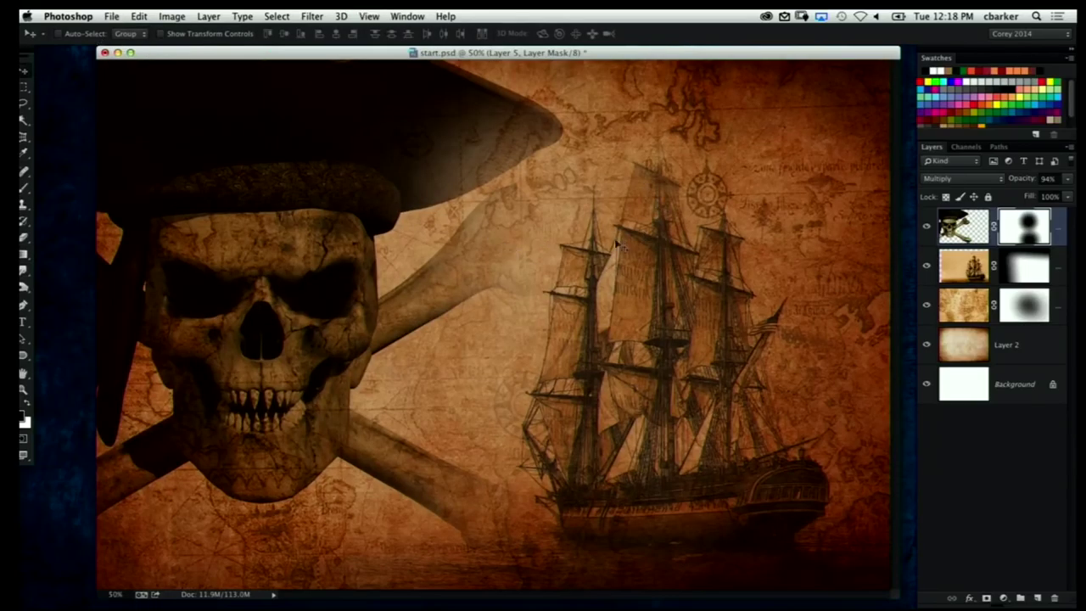
key(super+minus)
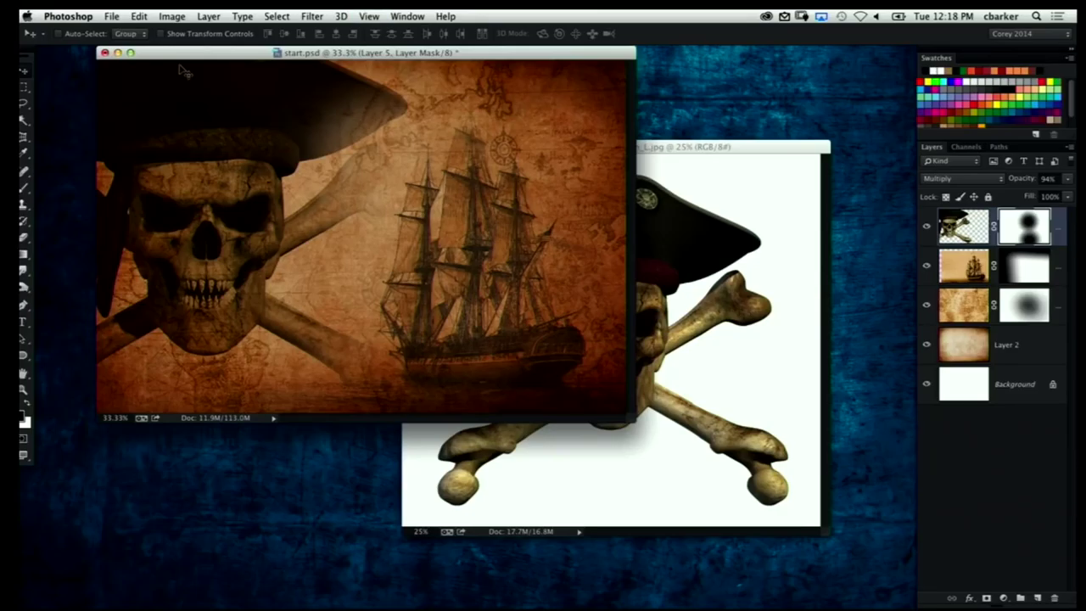
drag(479, 56, 495, 68)
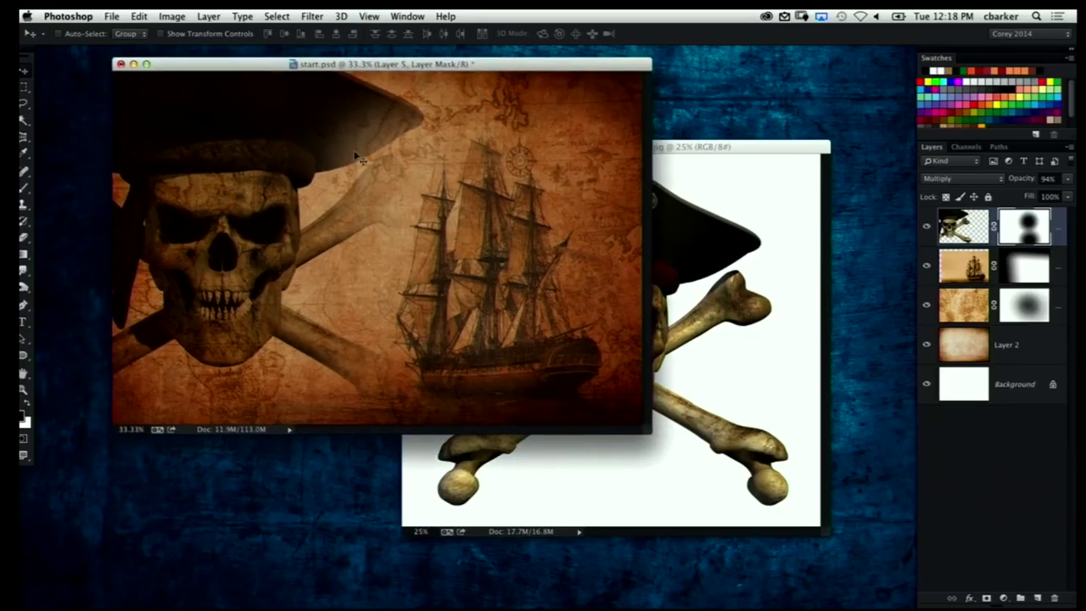
click(780, 236)
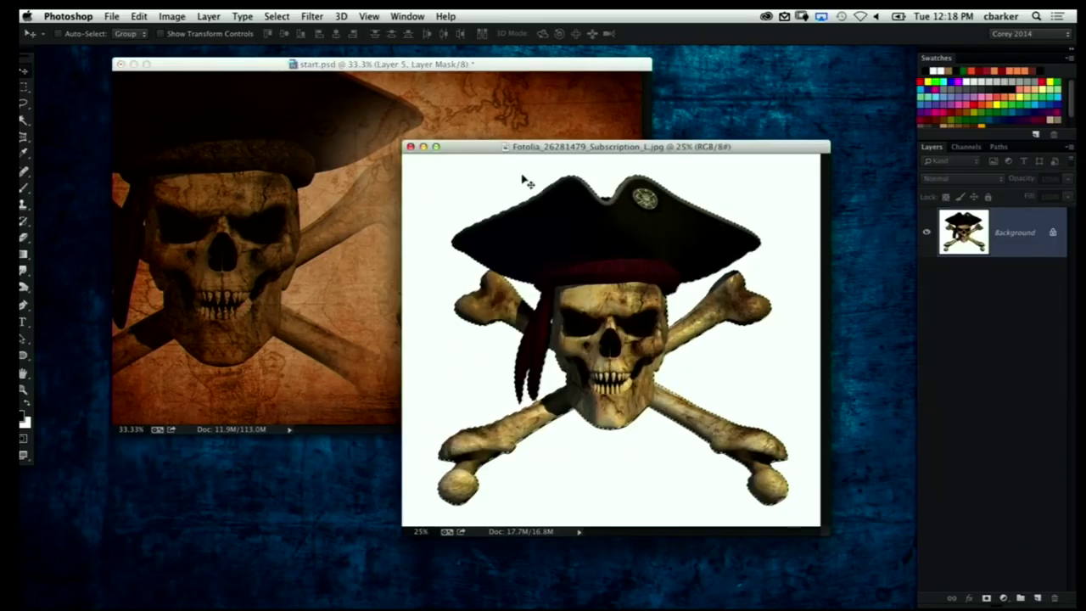
drag(426, 147, 422, 151)
click(421, 150)
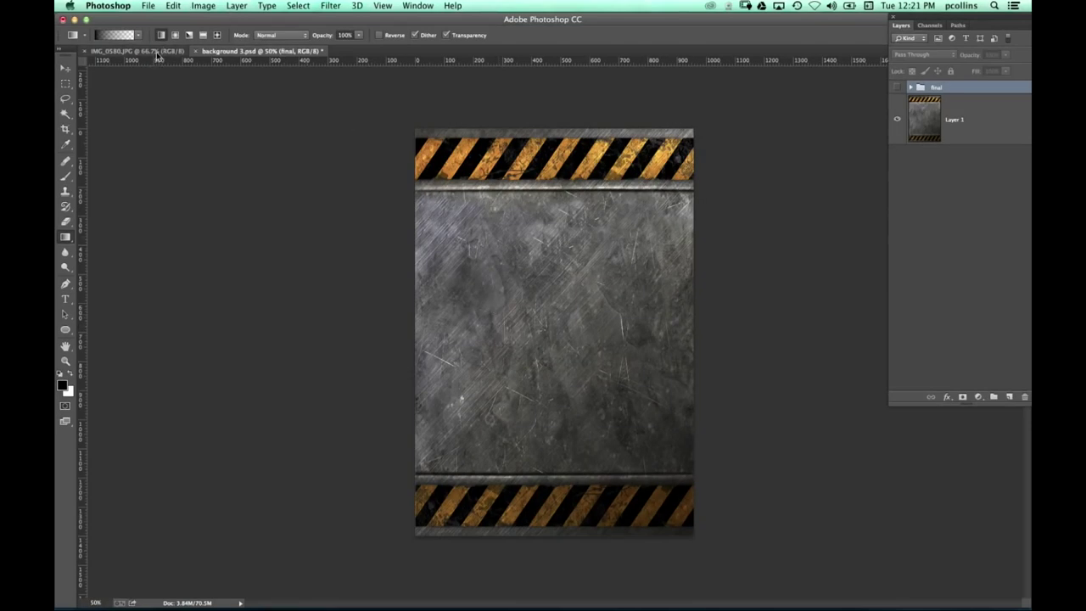
Compare the IMG_0580.JPG icon-grid reference with the background 3.psd document.
click(158, 53)
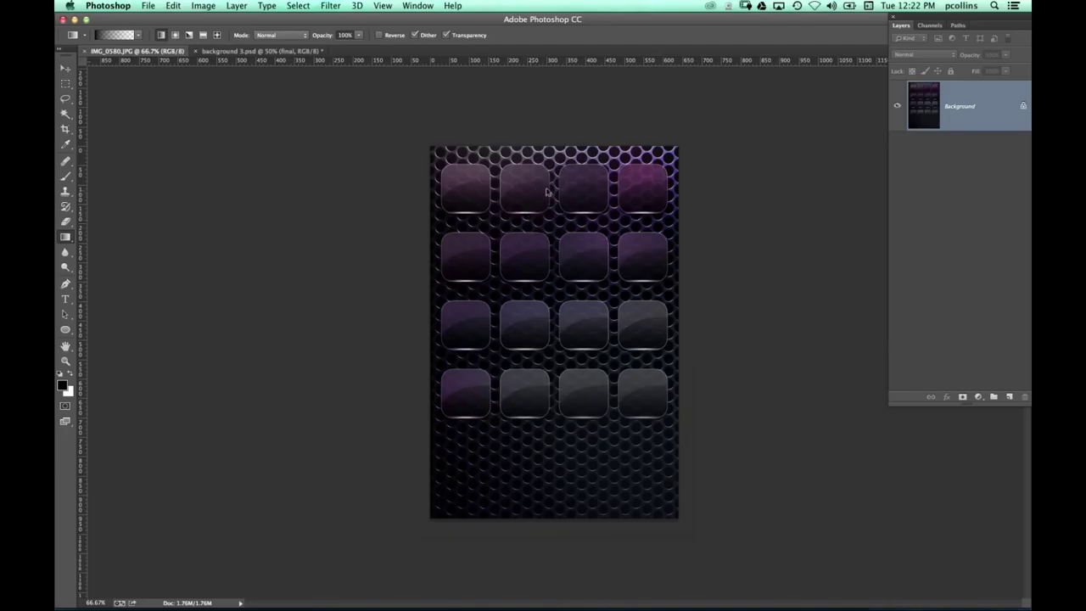
click(278, 54)
click(173, 52)
click(251, 52)
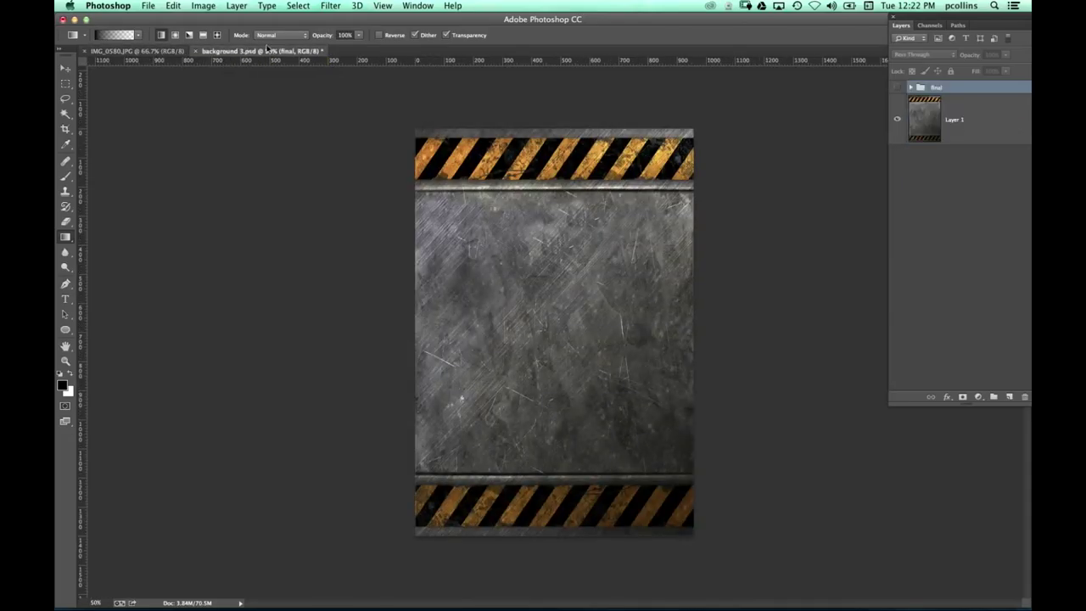
Arrange both documents 2-up Vertical and widen the background 3.psd pane.
click(417, 6)
mouse_move(459, 20)
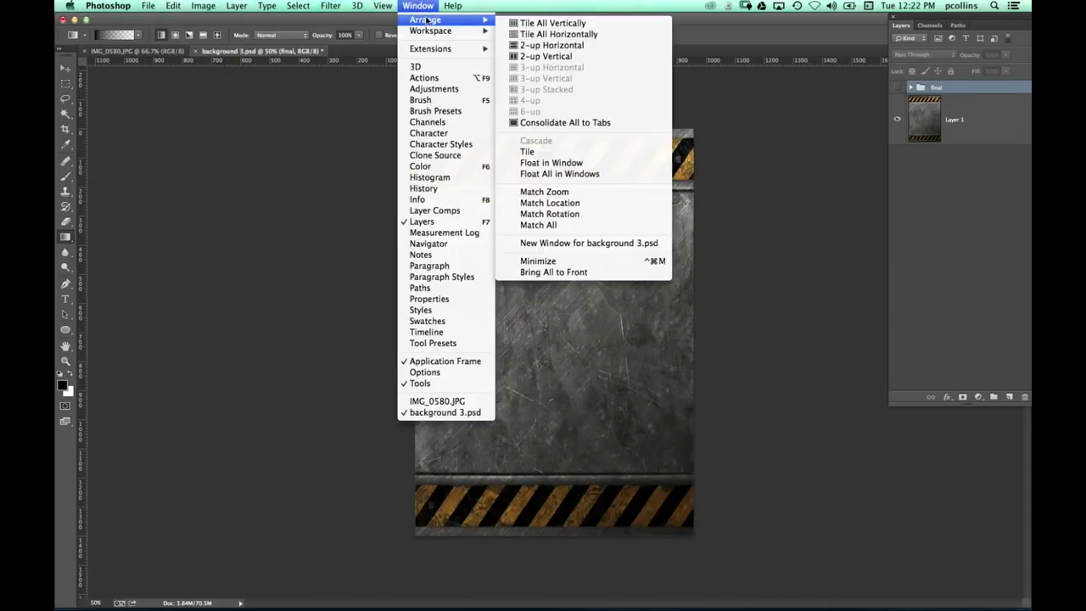
click(529, 57)
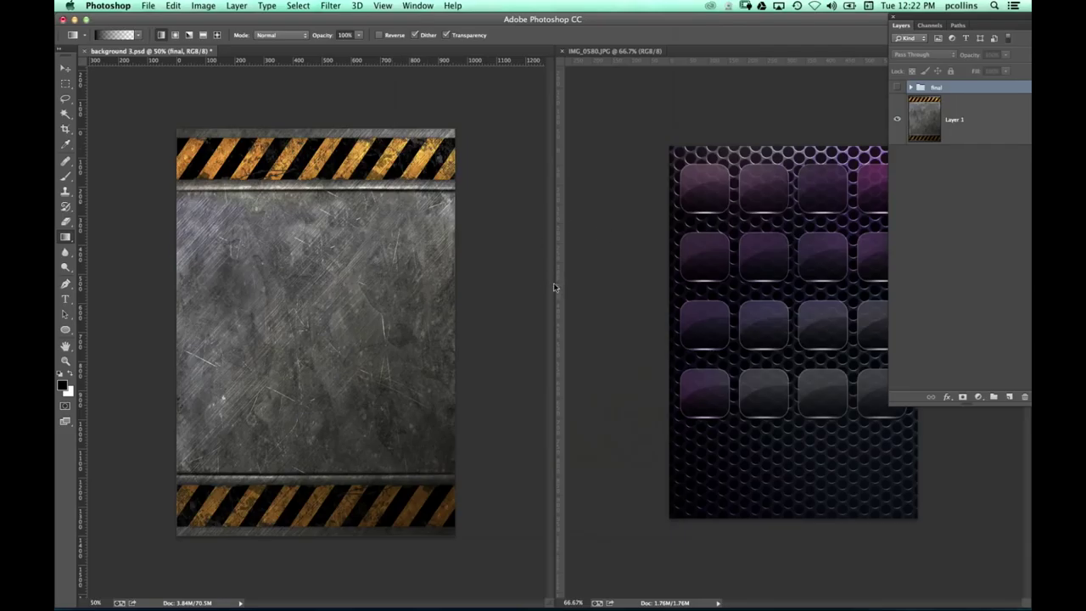
click(619, 180)
drag(170, 52, 552, 62)
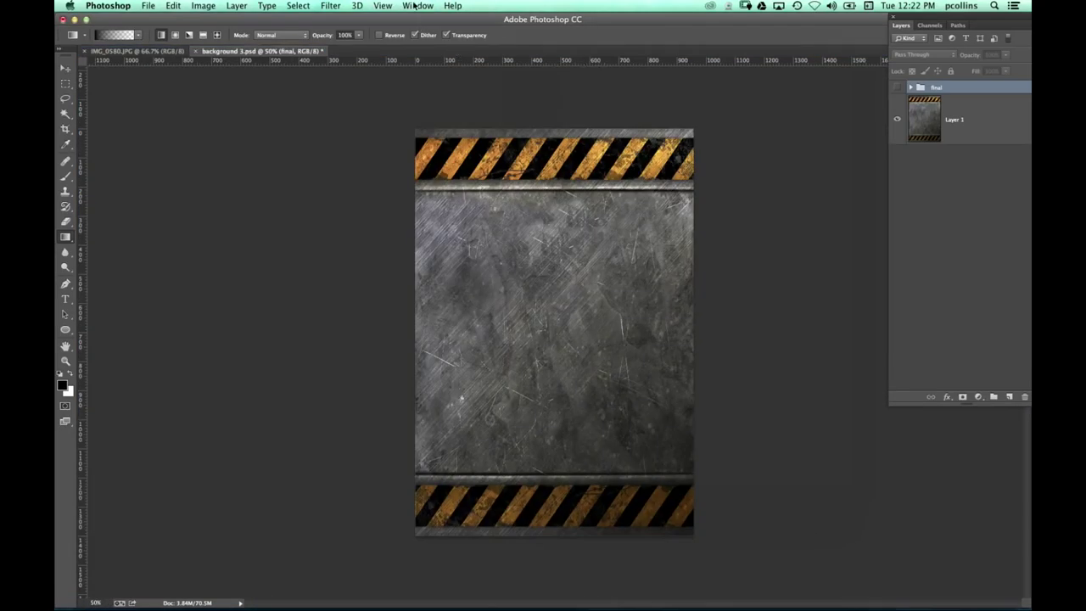
click(416, 6)
mouse_move(429, 20)
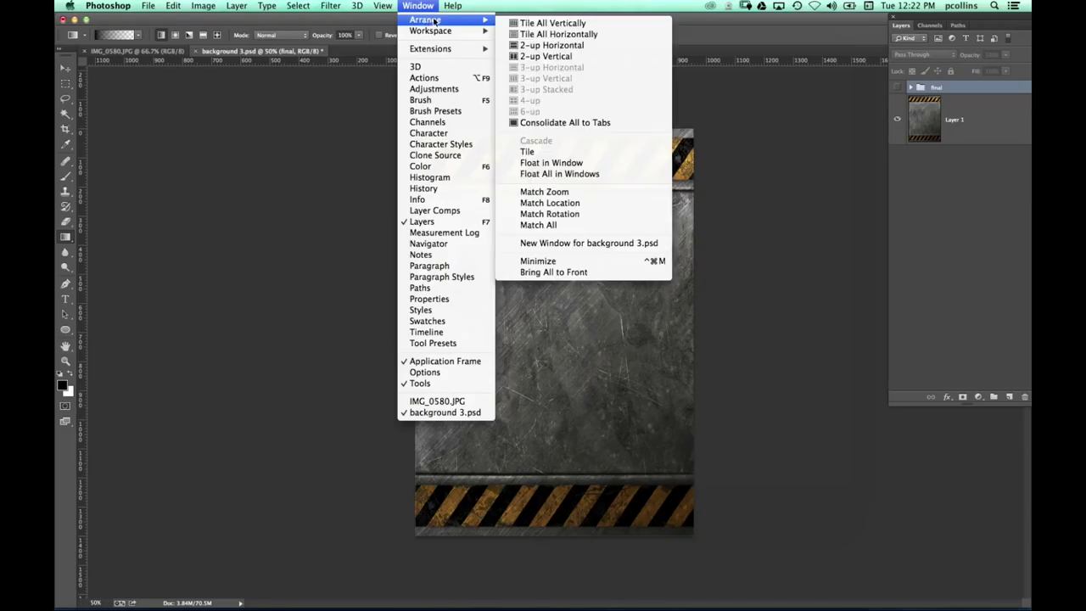
click(543, 56)
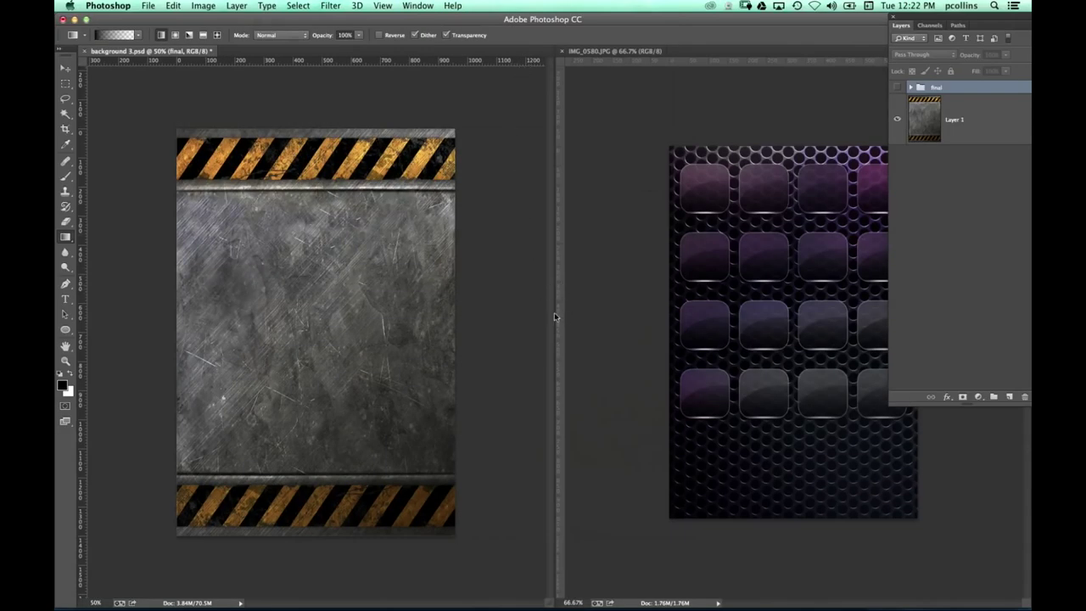
drag(554, 313, 770, 313)
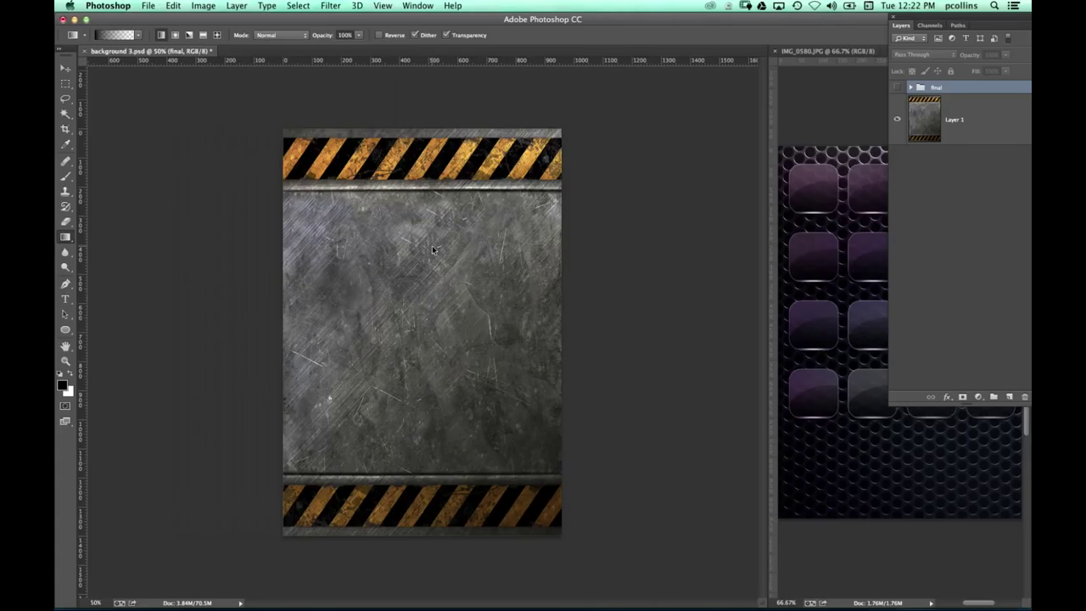
Add a new empty layer above Layer 1 and select the Rounded Rectangle Tool.
click(968, 129)
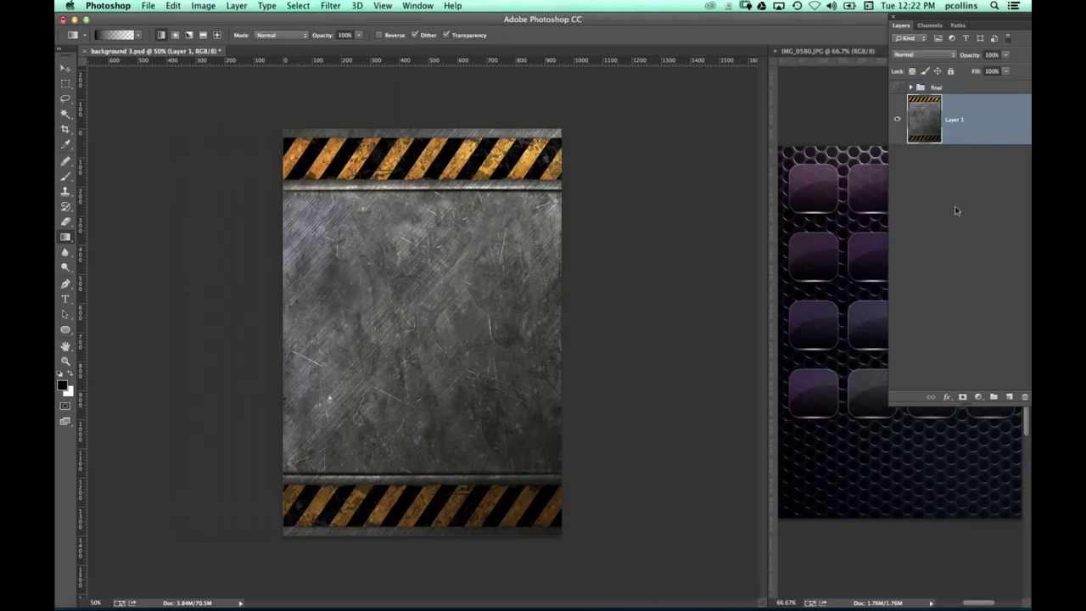
click(1009, 397)
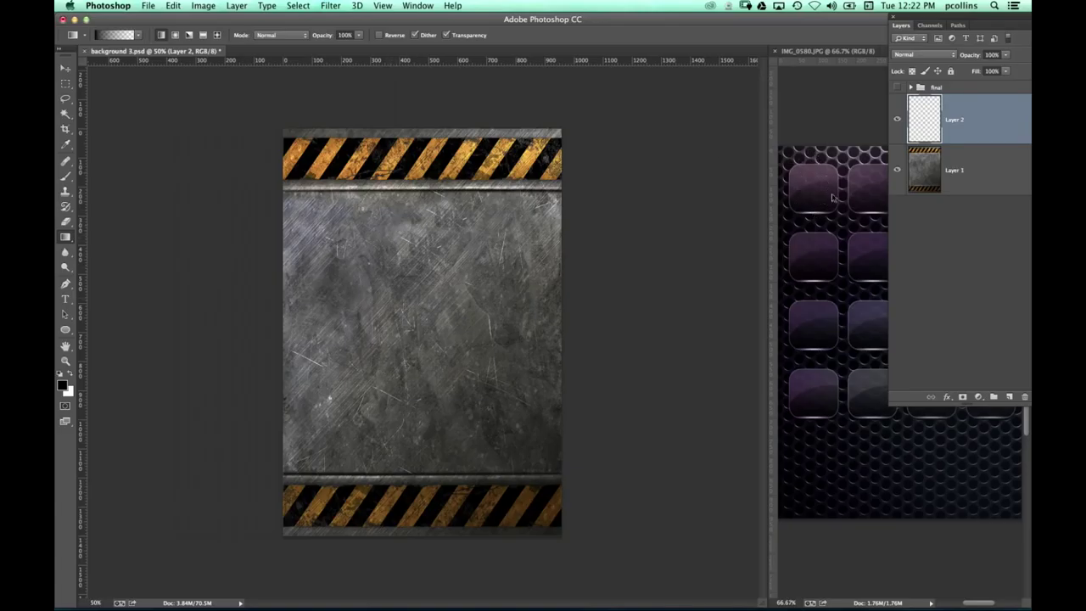
click(65, 331)
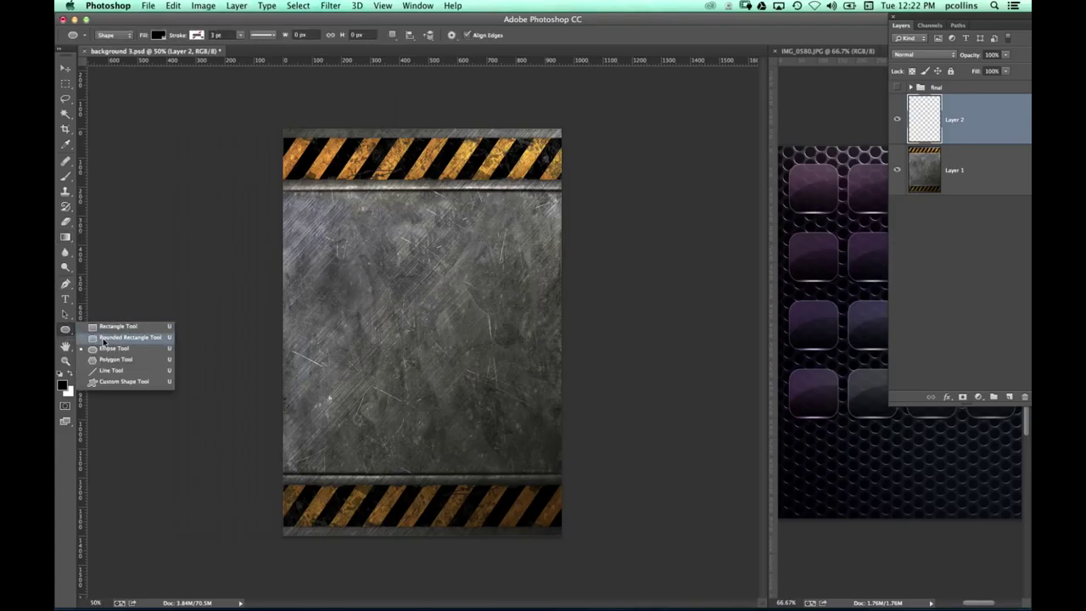
click(103, 339)
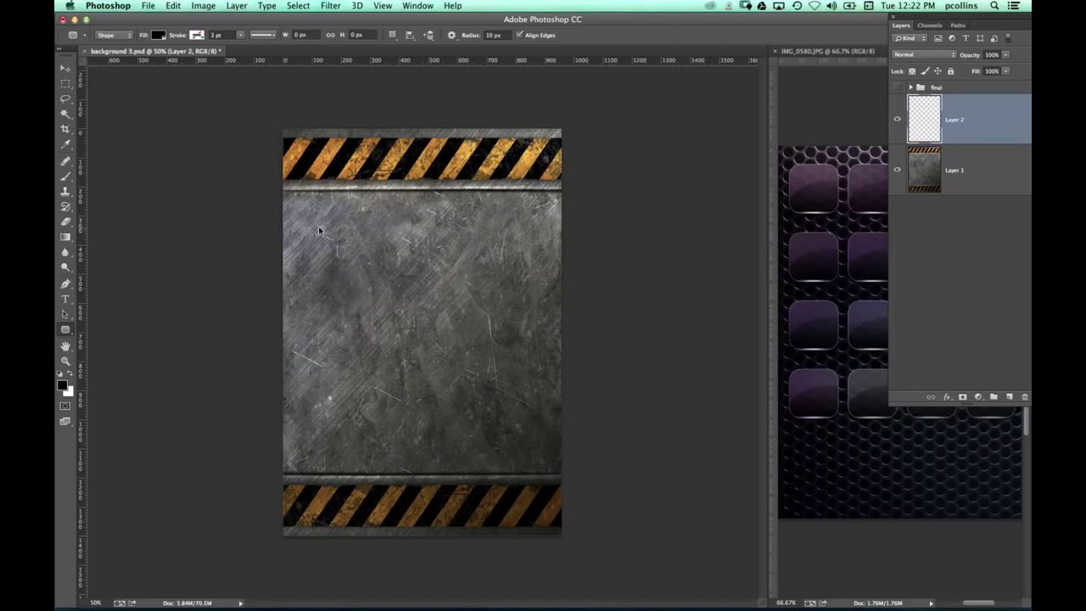
Adjust the corner radius and draw a black 652×652 px rounded square with 55 px corners.
drag(324, 221, 412, 290)
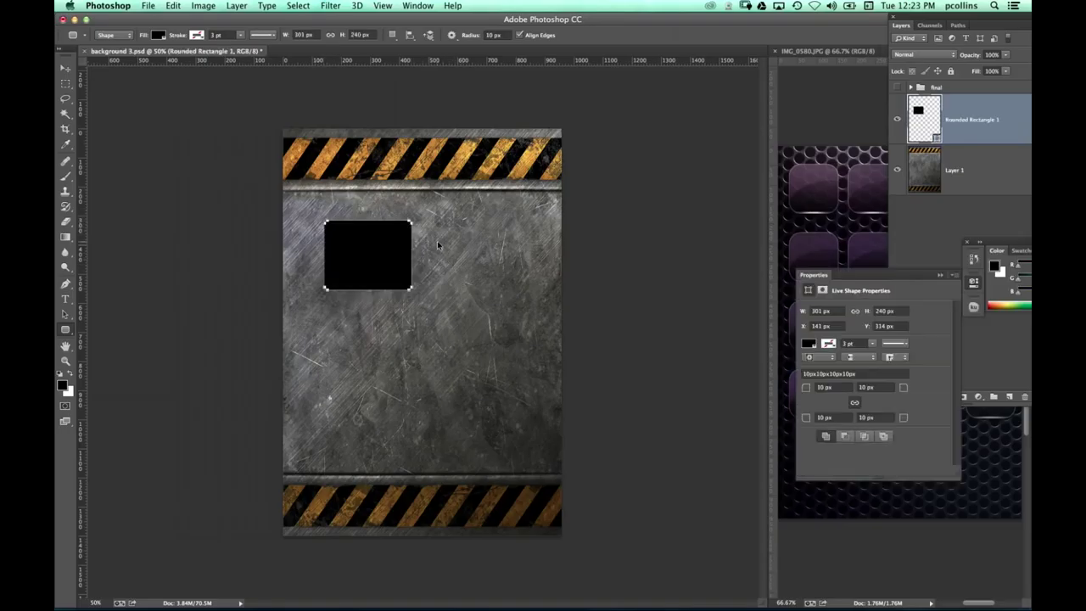
key(ctrl+z)
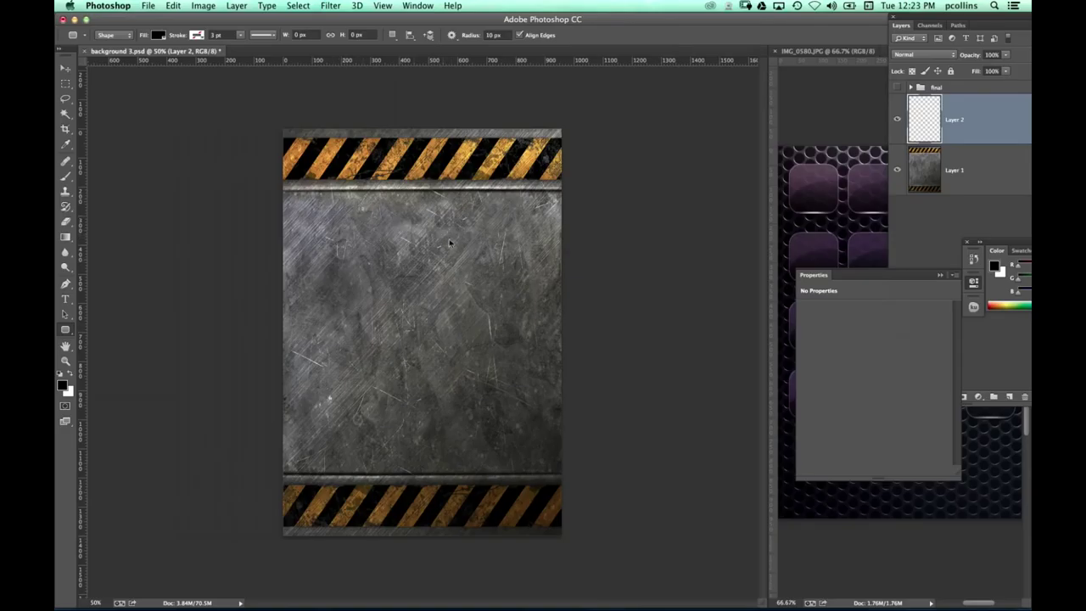
click(494, 39)
text(15)
drag(326, 229, 421, 315)
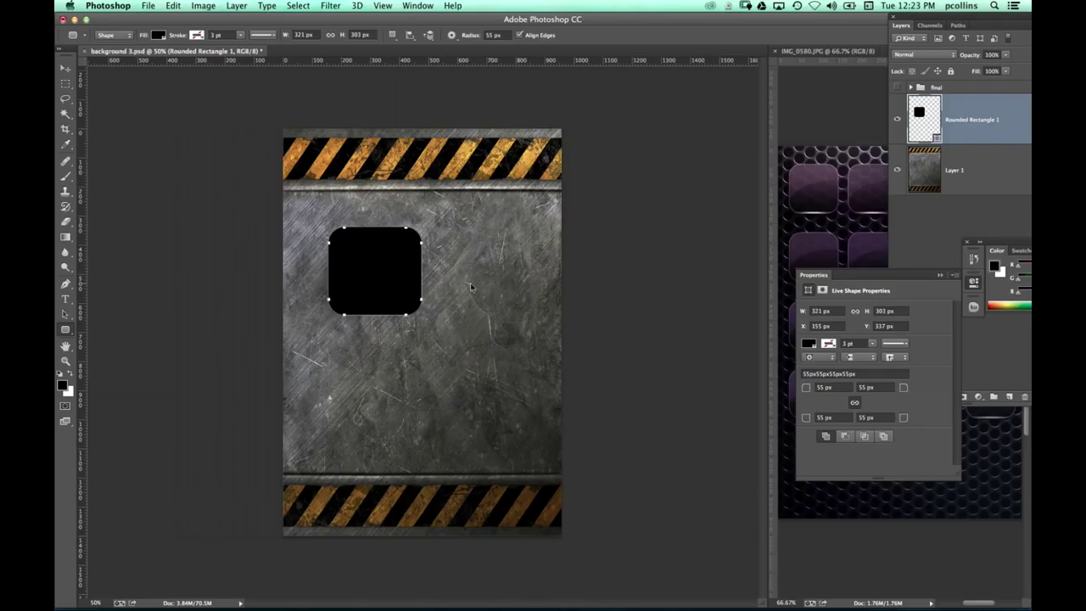
key(super+z)
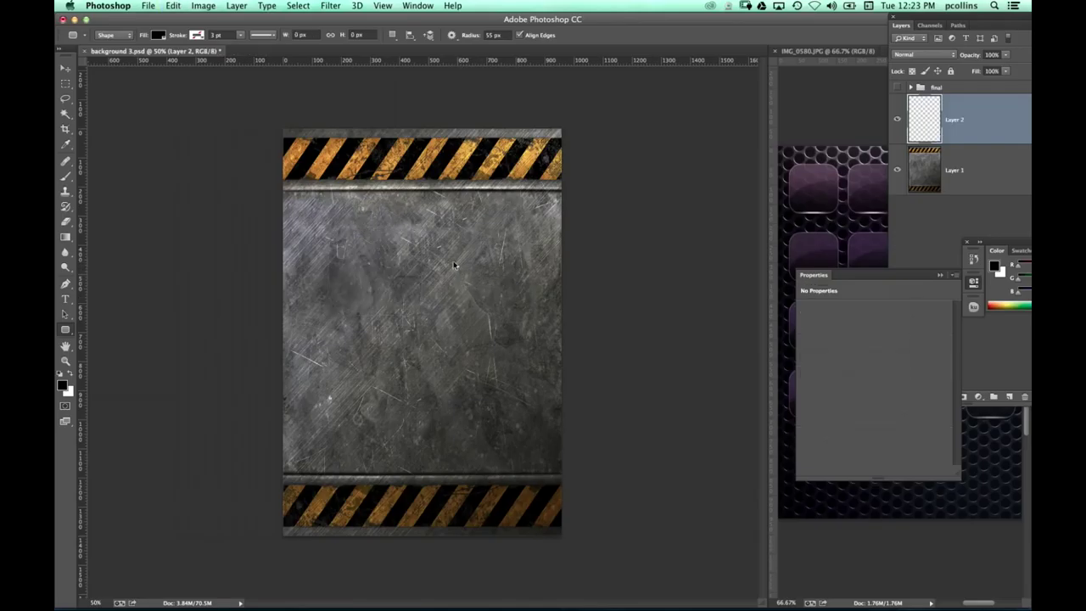
drag(311, 213, 546, 411)
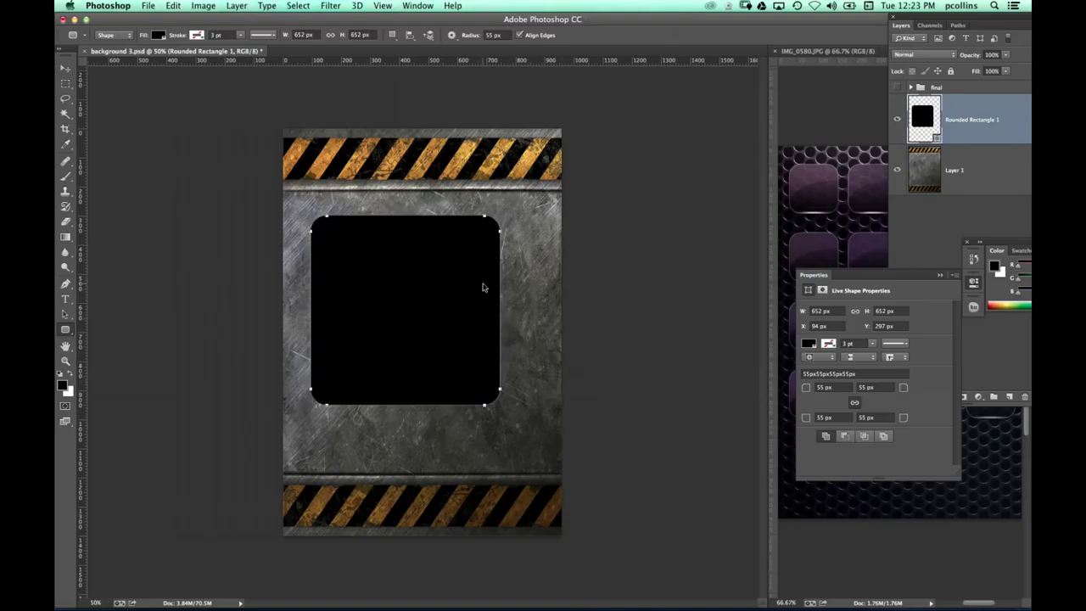
scroll(483, 288, up, 1)
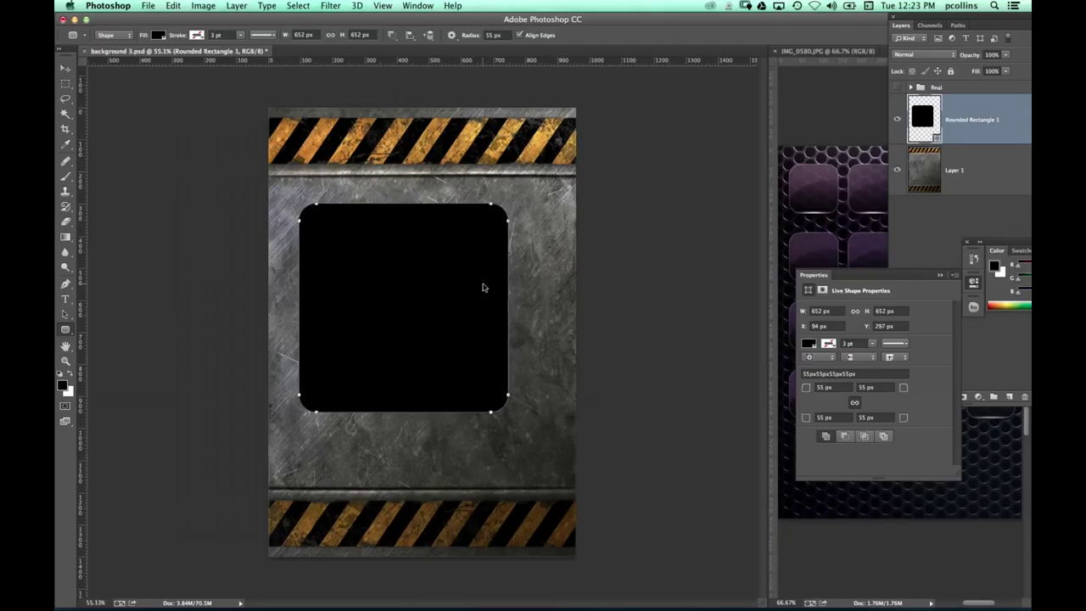
Centre the rounded square, close the Properties panels, add Layer 2, and load the square's outline.
click(66, 68)
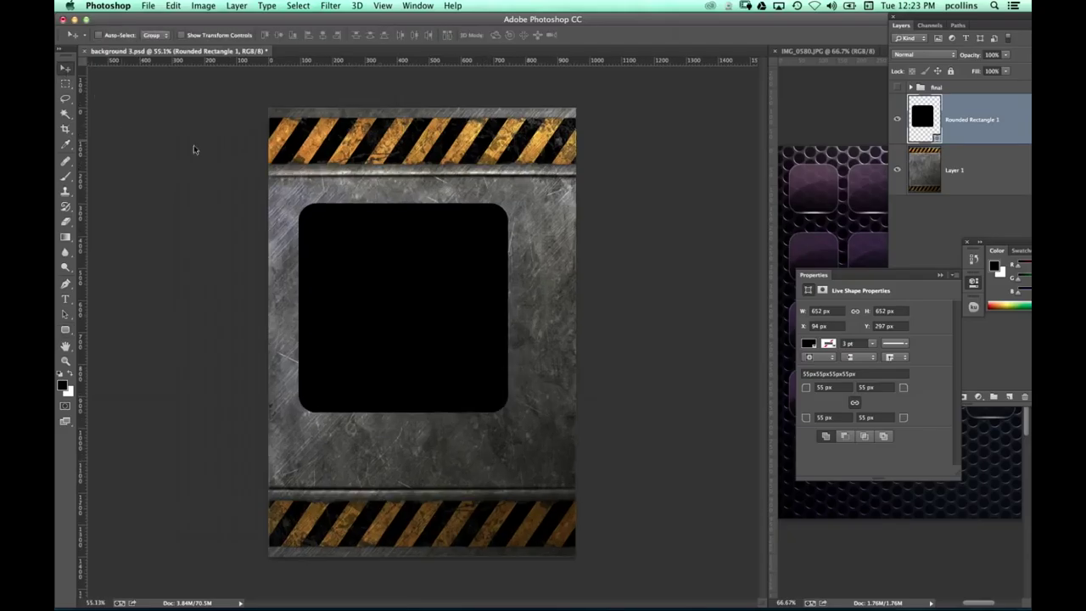
mouse_move(417, 306)
mouse_down()
mouse_move(439, 318)
mouse_move(436, 310)
mouse_up()
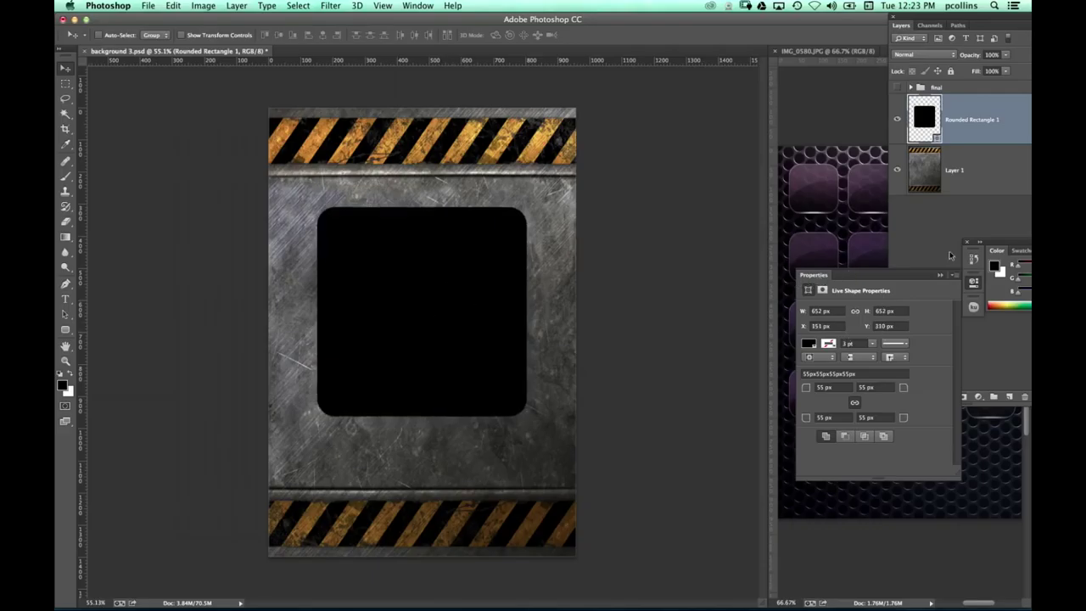
click(968, 244)
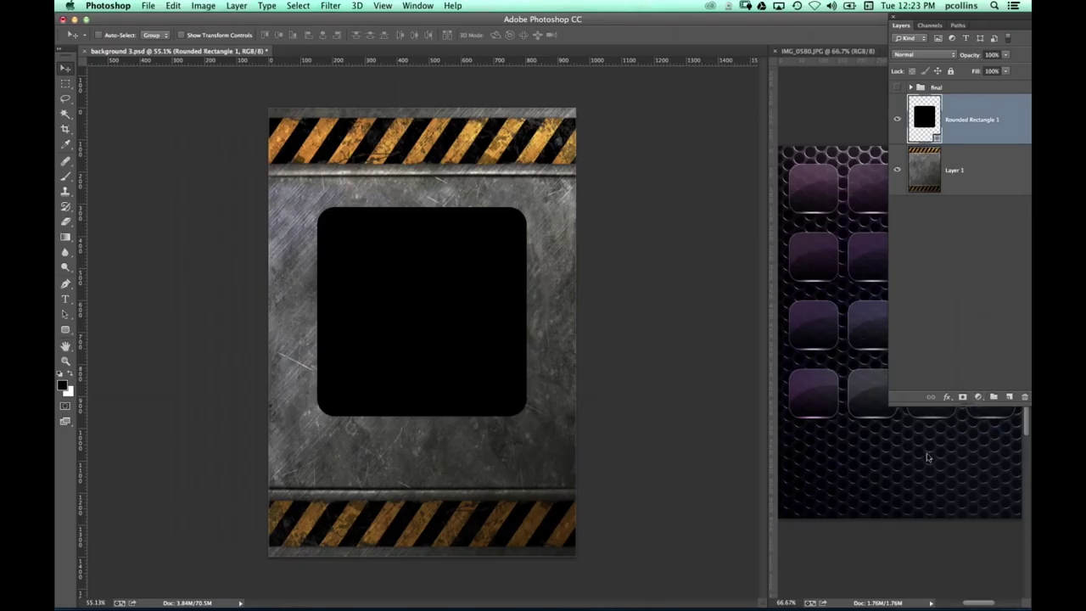
click(1010, 397)
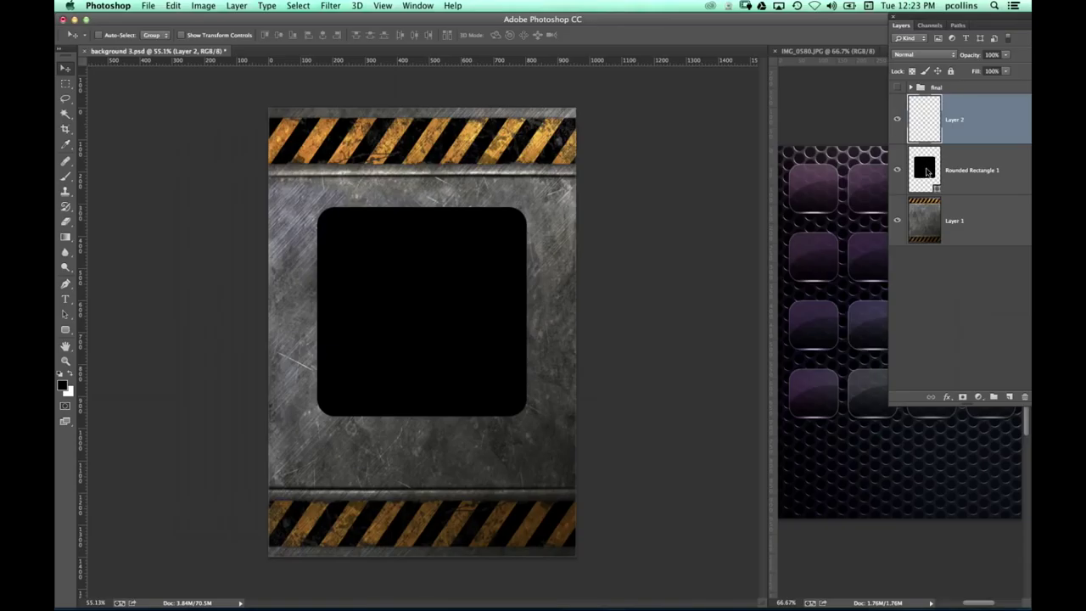
super+click(927, 172)
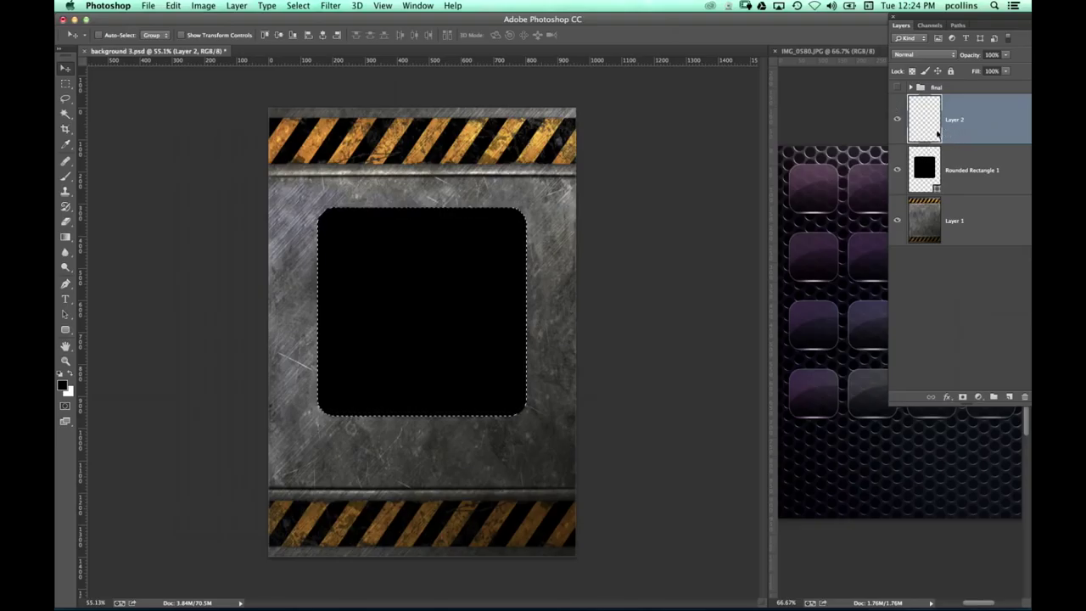
With white as foreground, fill the selection with the foreground-to-background gradient from top to bottom.
click(70, 377)
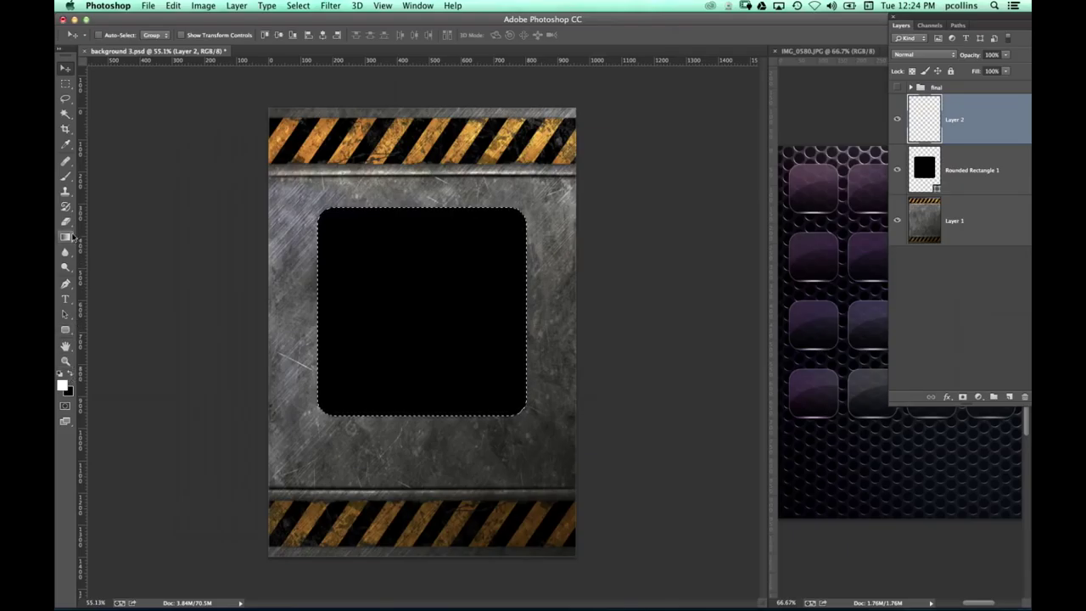
click(67, 238)
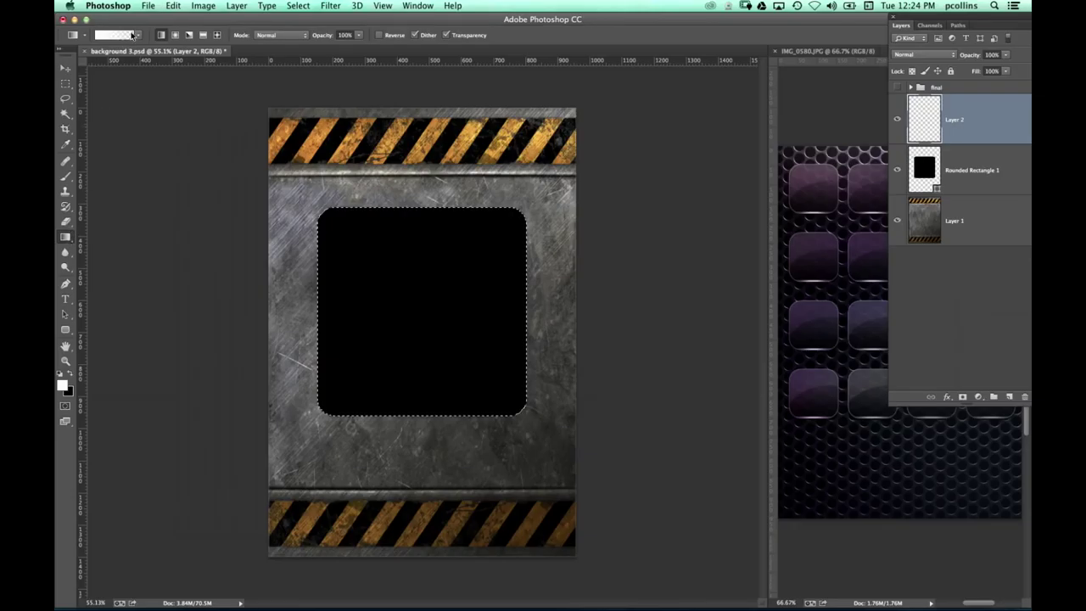
click(137, 35)
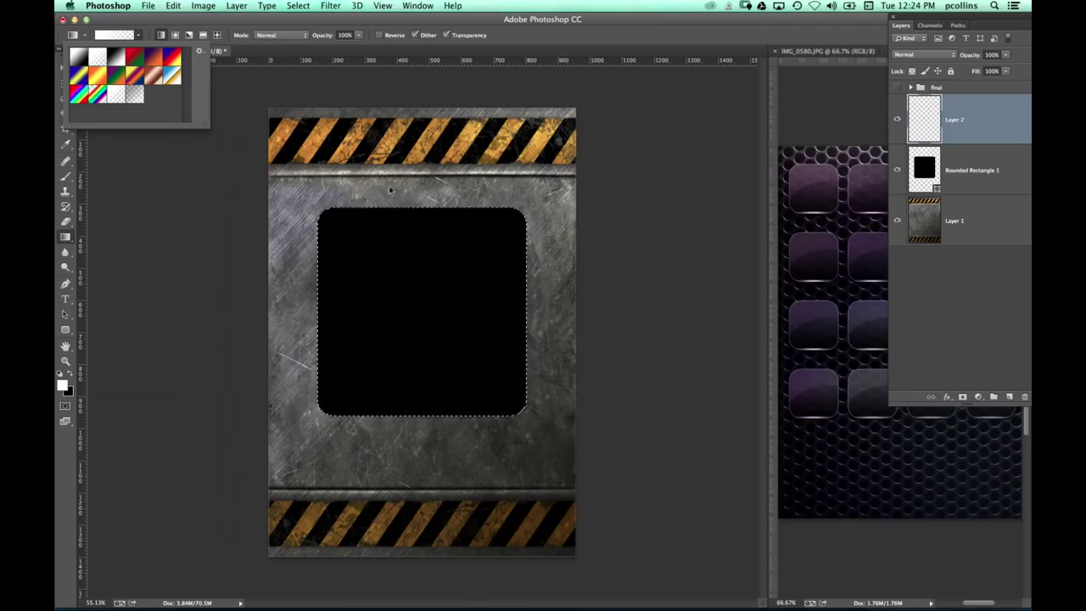
click(425, 194)
drag(416, 210, 415, 452)
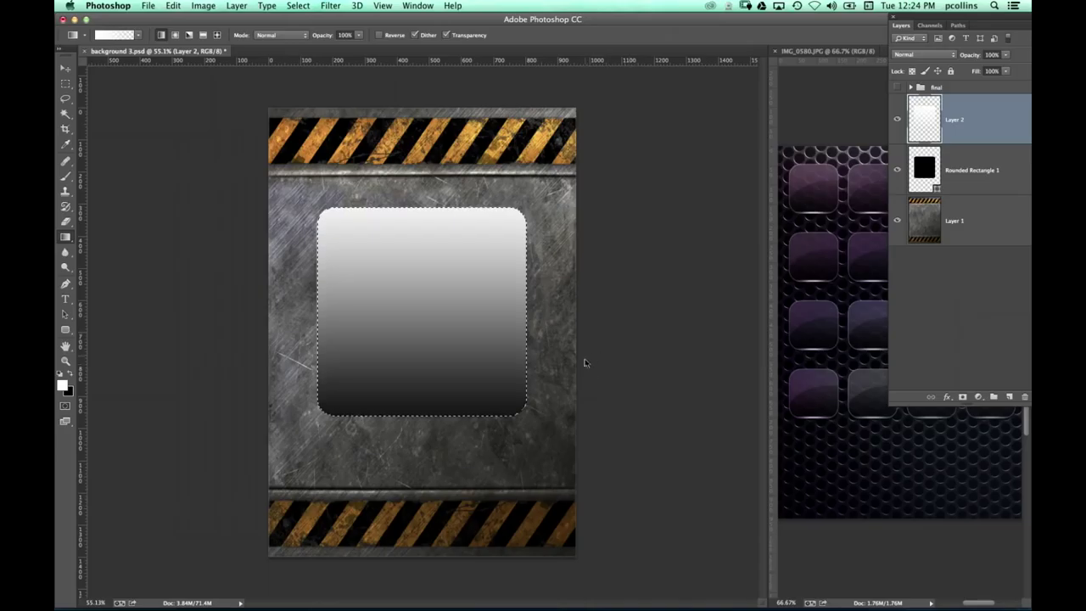
click(65, 83)
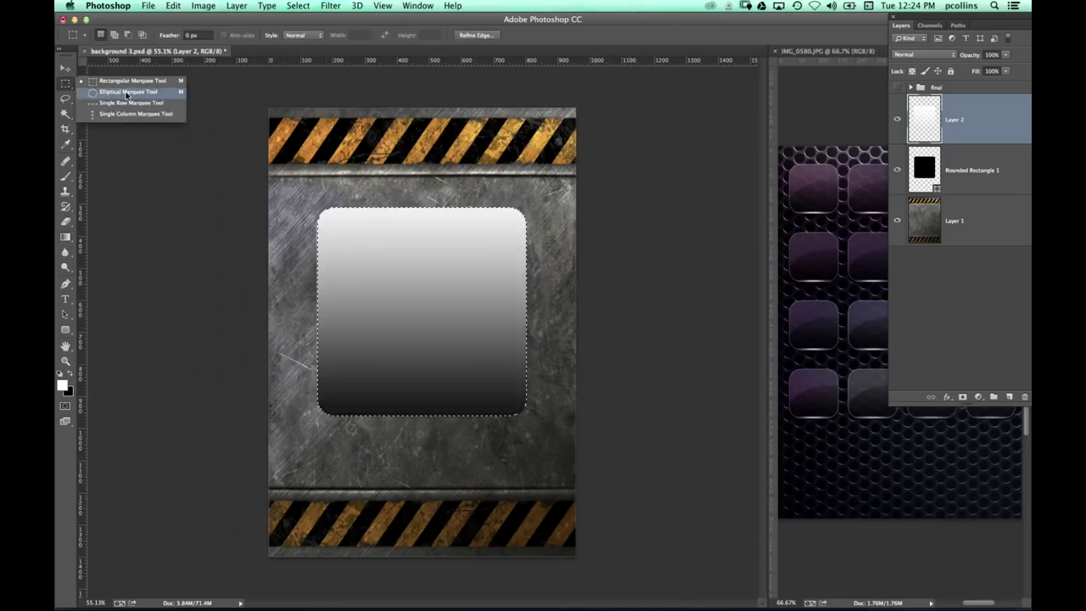
Shape the gloss with a large ellipse across the square's lower half, then add Layer 4.
click(127, 94)
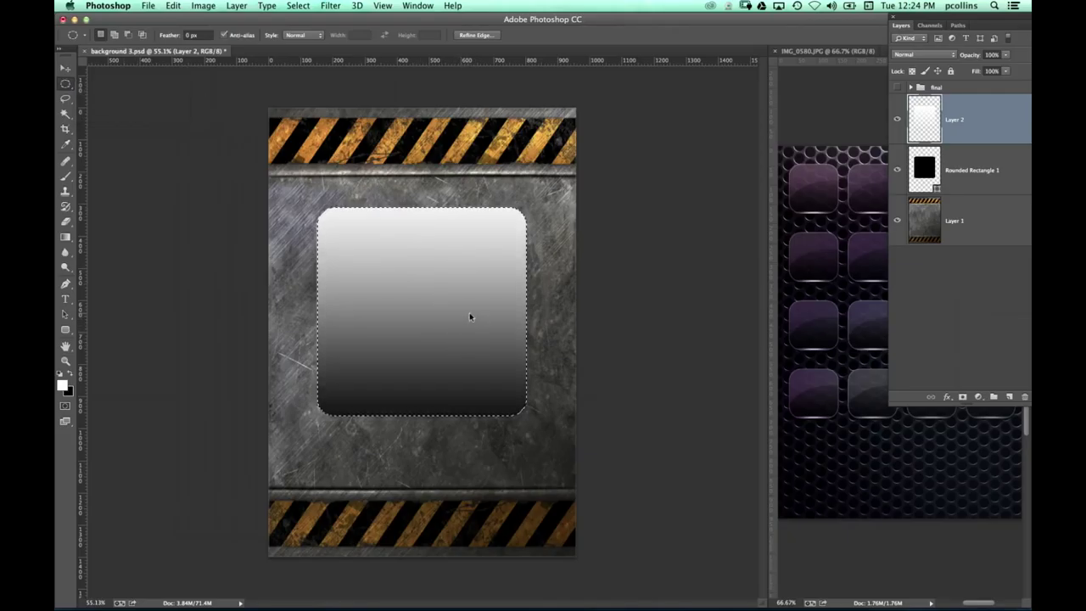
mouse_move(469, 312)
mouse_down()
mouse_move(404, 314)
mouse_move(470, 314)
mouse_up()
drag(410, 329, 654, 531)
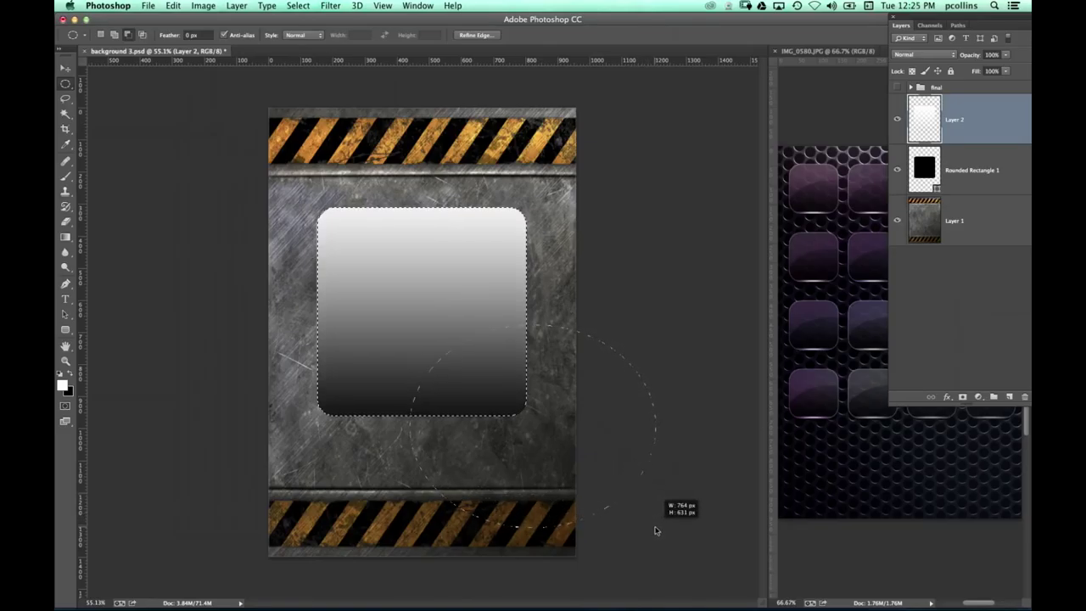
drag(654, 531, 596, 518)
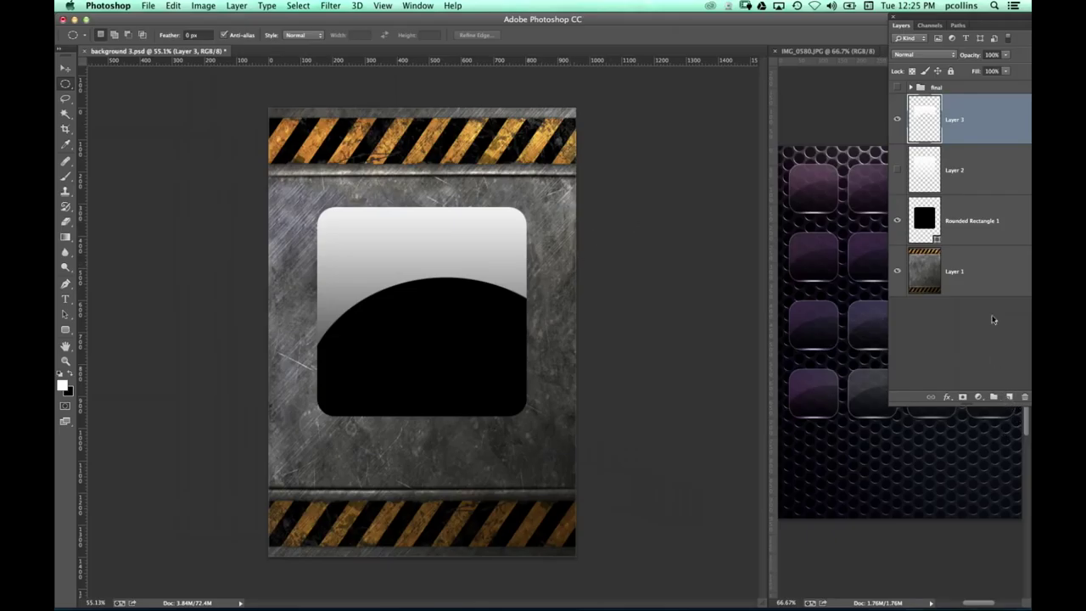
click(1010, 396)
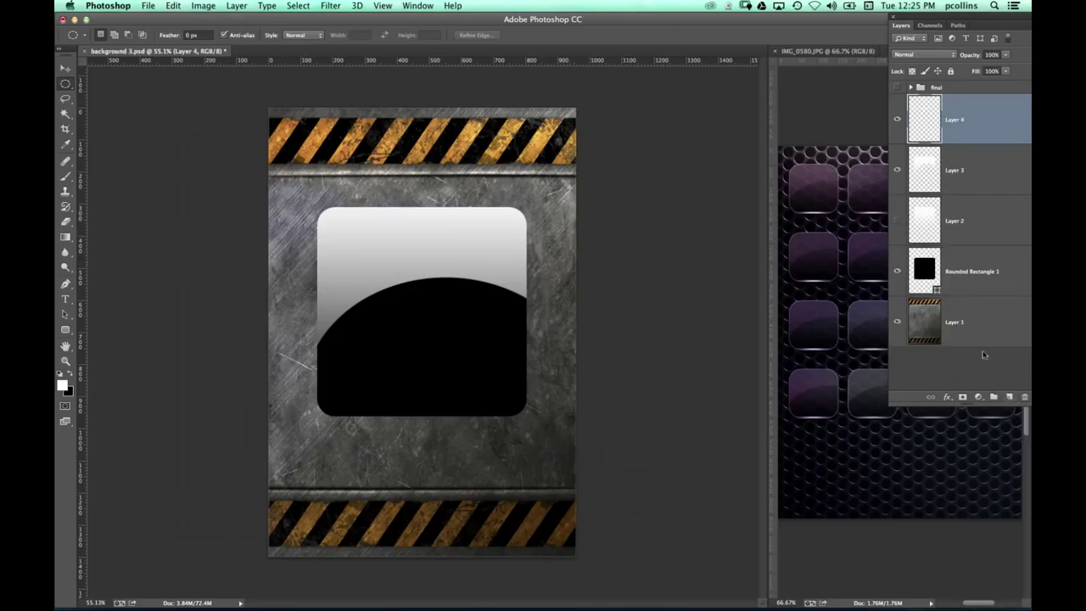
Fill Layer 3's highlight shape with a top-down gradient on Layer 4 at 76% opacity.
super+click(924, 124)
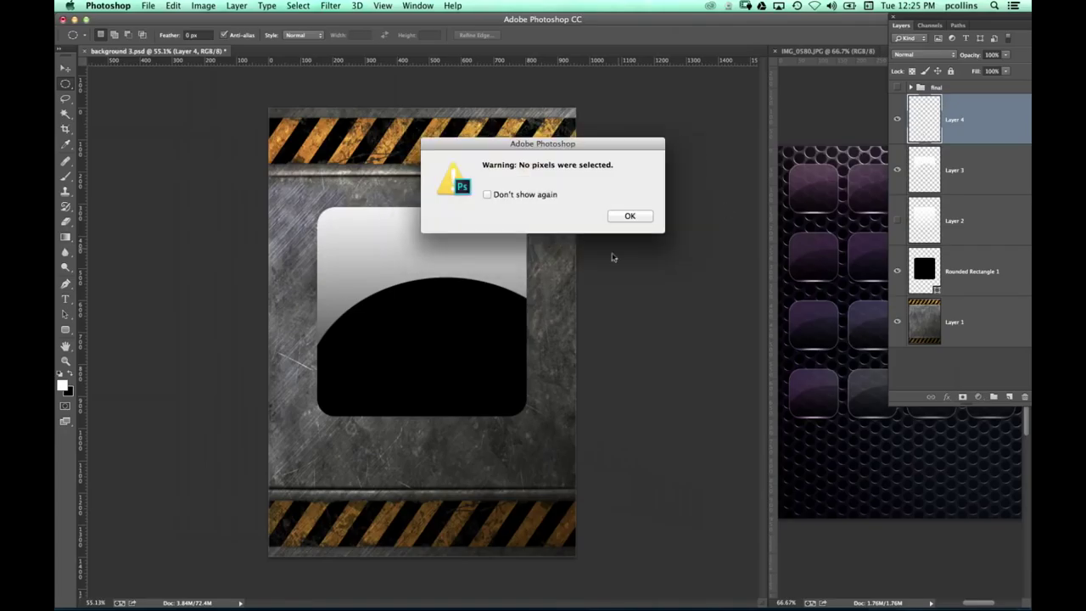
click(628, 217)
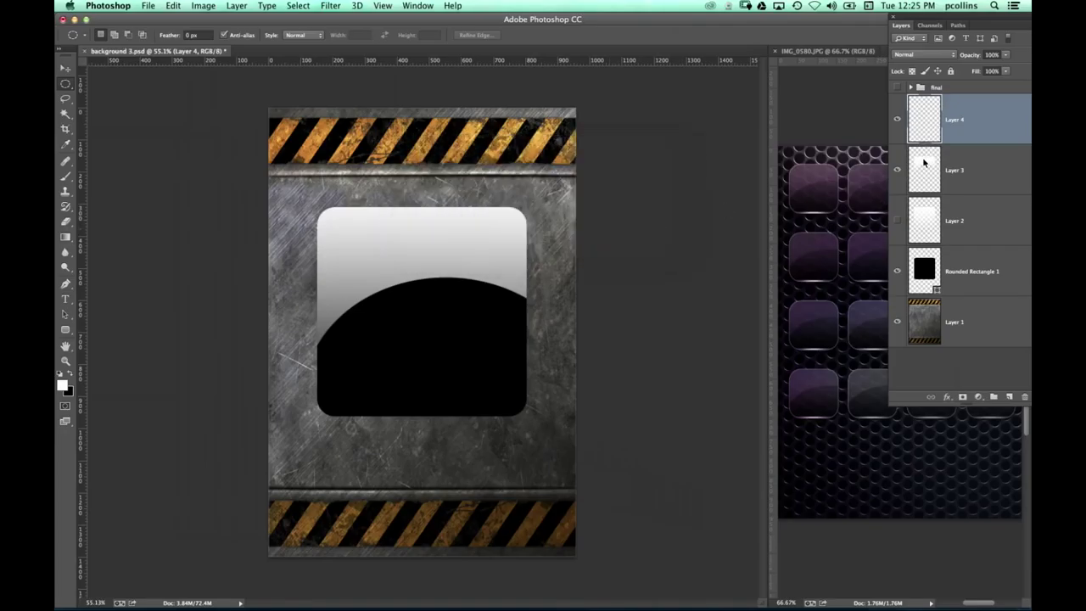
super+click(925, 161)
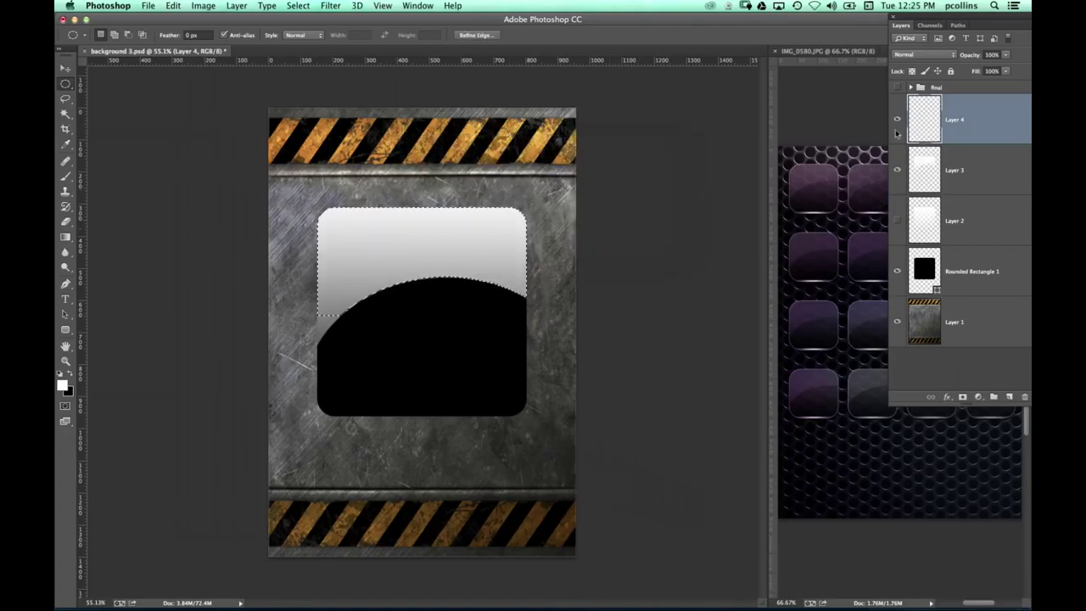
click(65, 237)
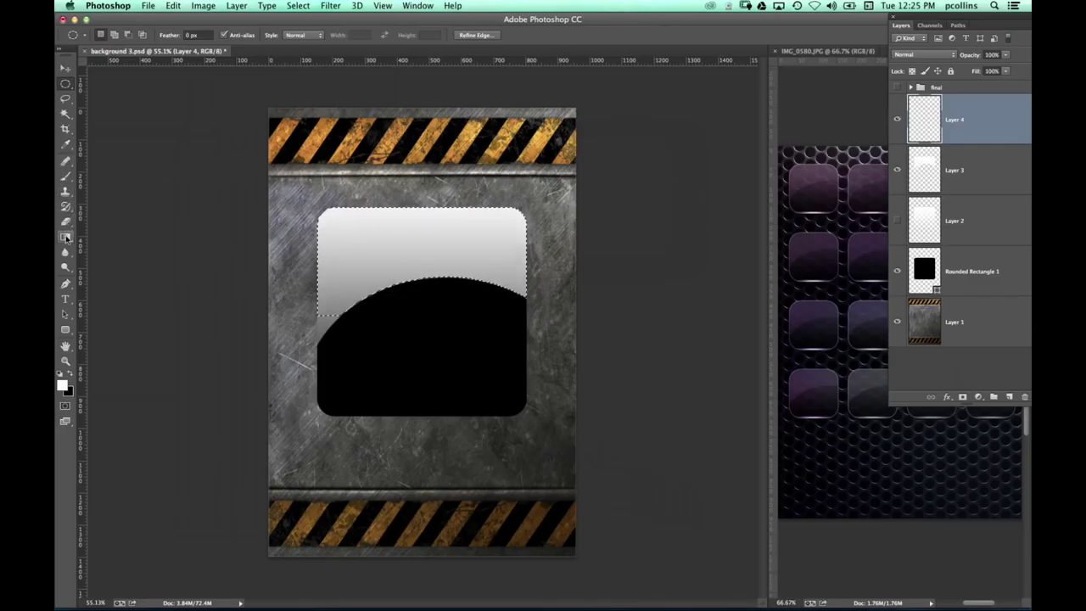
click(897, 170)
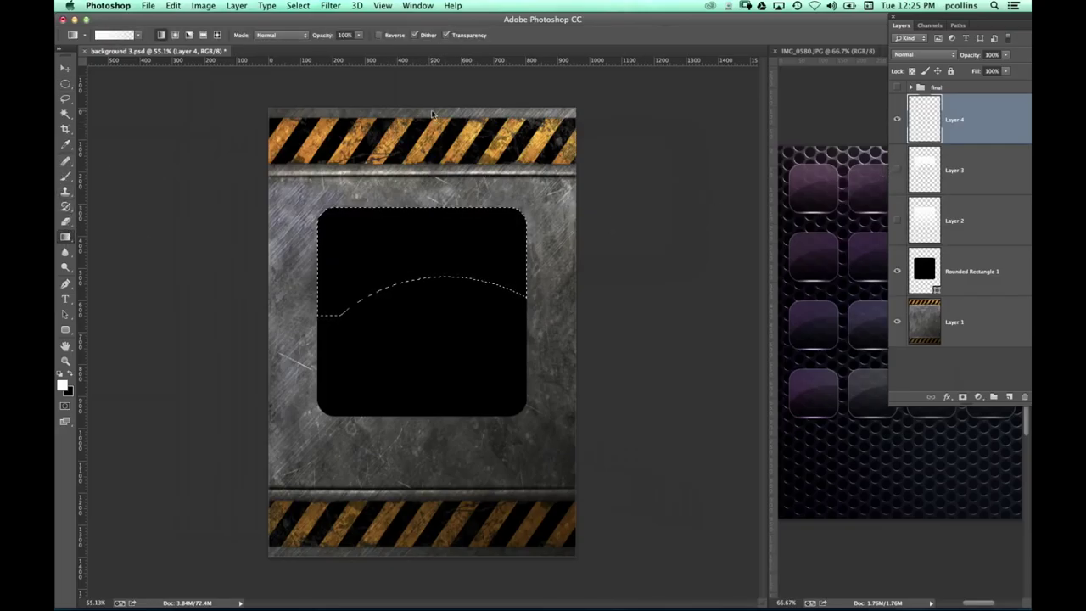
drag(434, 109, 426, 425)
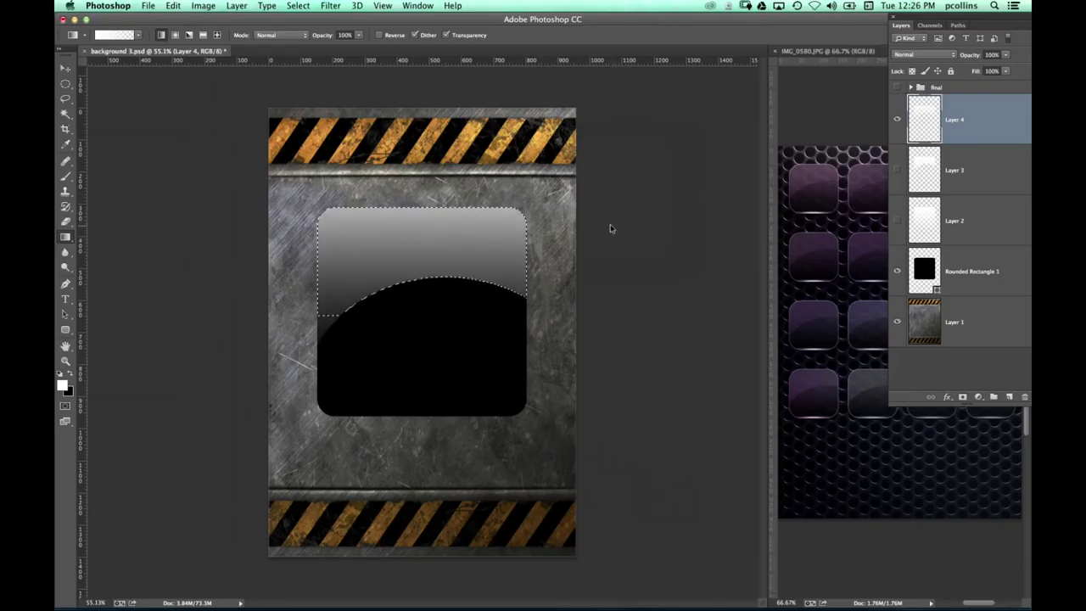
key(super+d)
drag(975, 57, 969, 56)
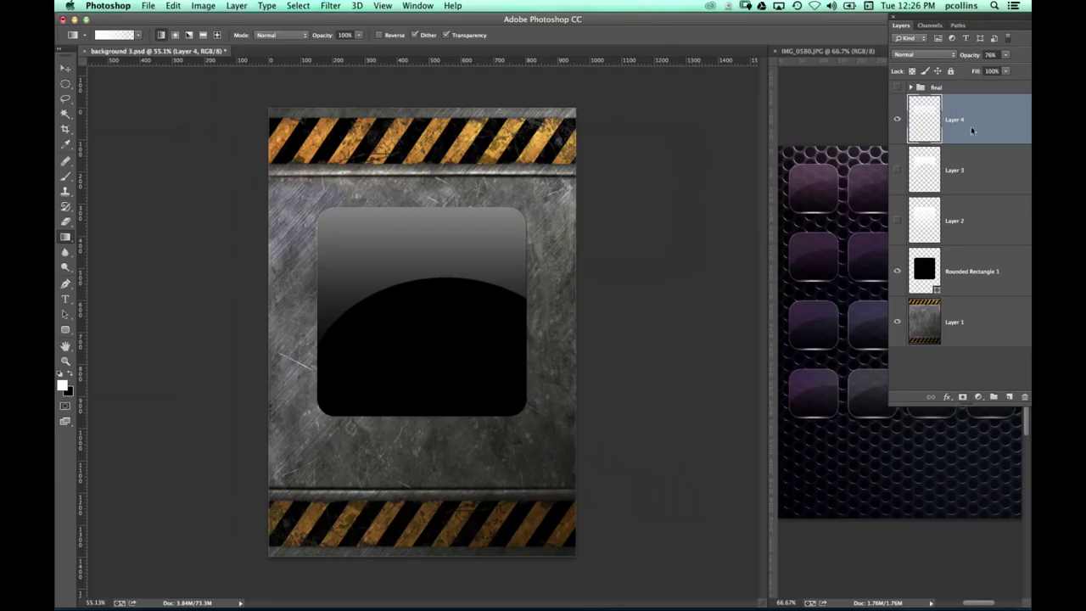
click(984, 188)
Delete Layers 3 and 2, then add a brighter top-band gradient on new Layer 5.
key(Delete)
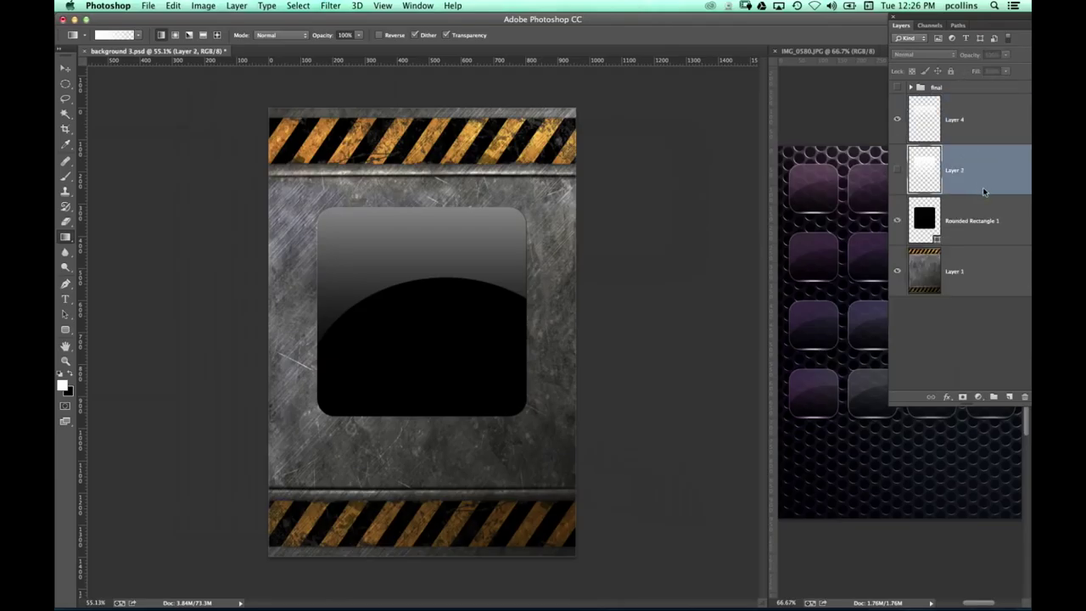
key(Delete)
click(928, 119)
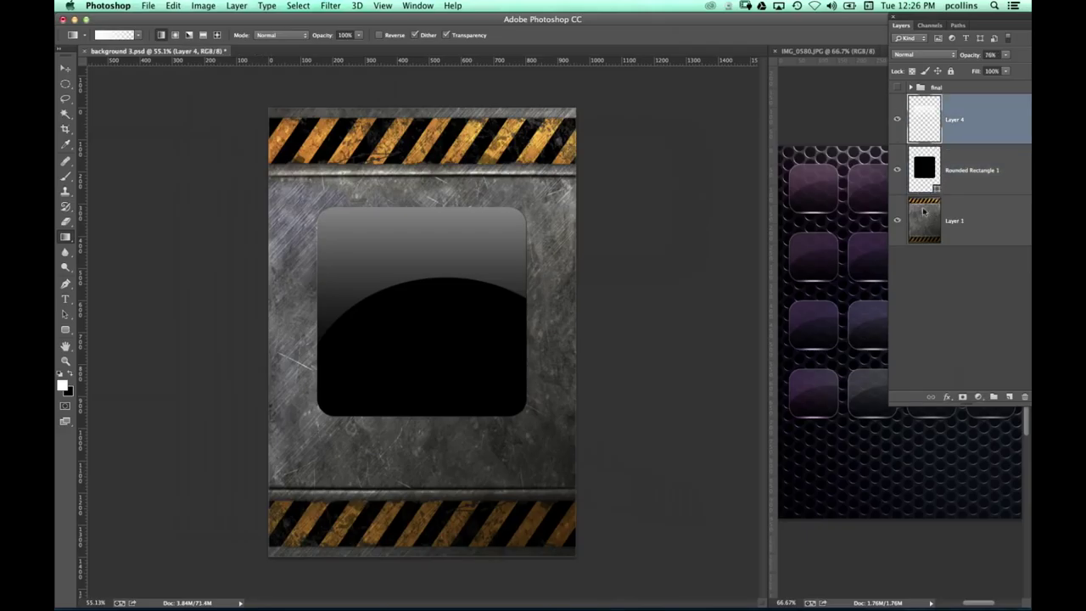
click(1010, 397)
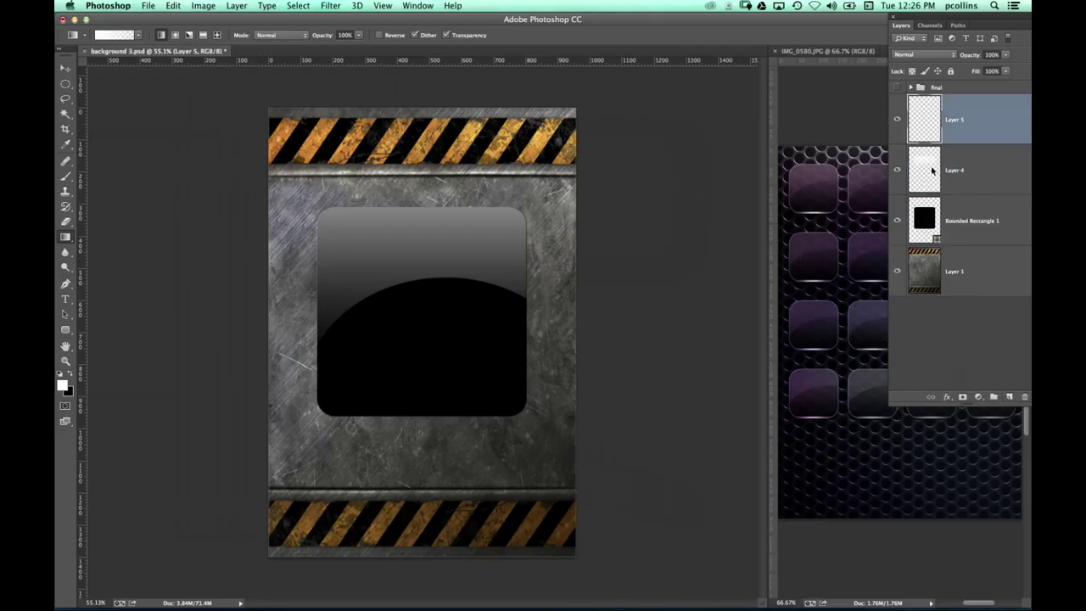
super+click(925, 170)
drag(383, 251, 540, 314)
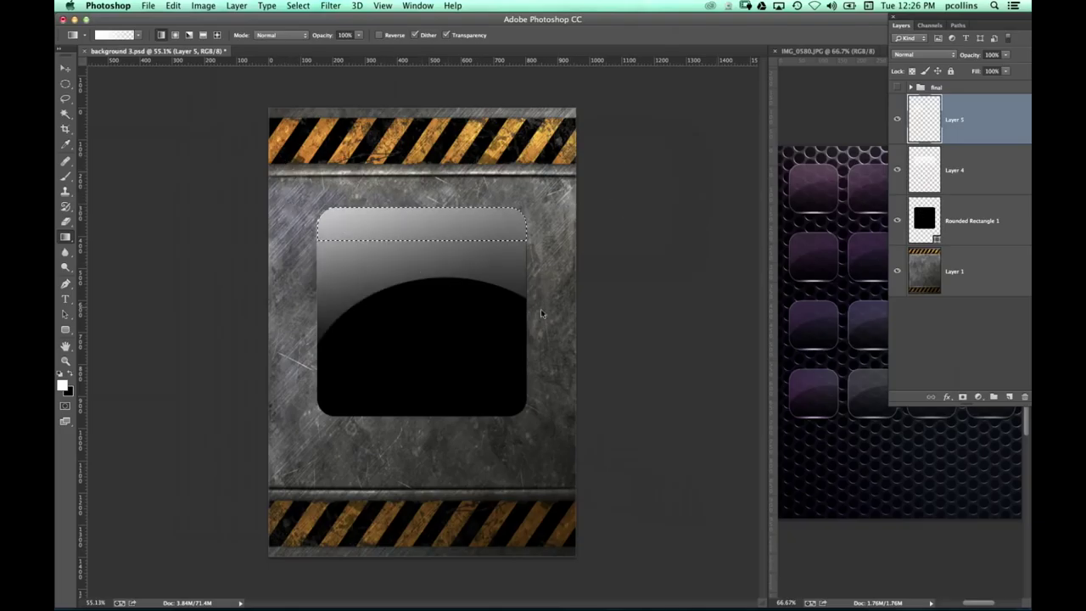
key(super+d)
Merge Layers 4 and 5 into a single gloss layer.
click(898, 121)
click(897, 120)
shift+click(985, 178)
key(super+e)
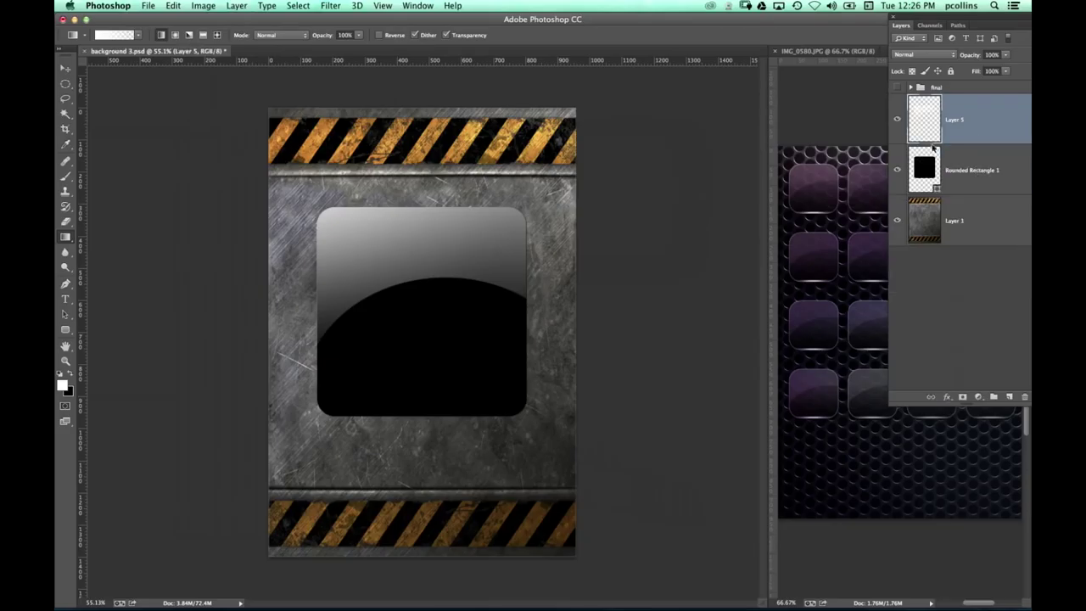
click(897, 119)
click(896, 118)
click(986, 177)
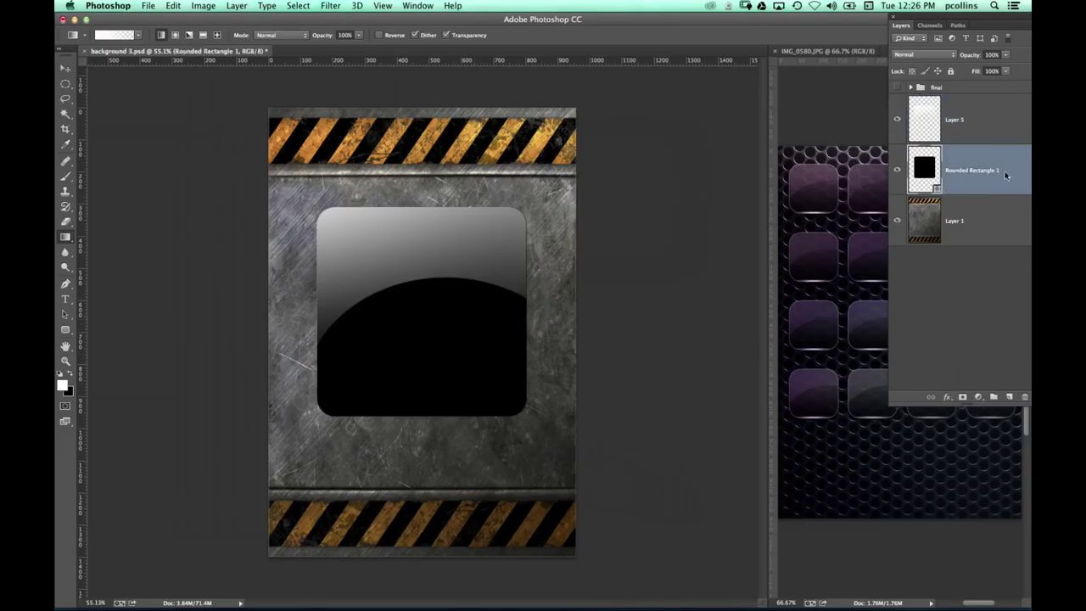
Lower Rounded Rectangle 1's Fill to 48%.
drag(978, 73, 948, 73)
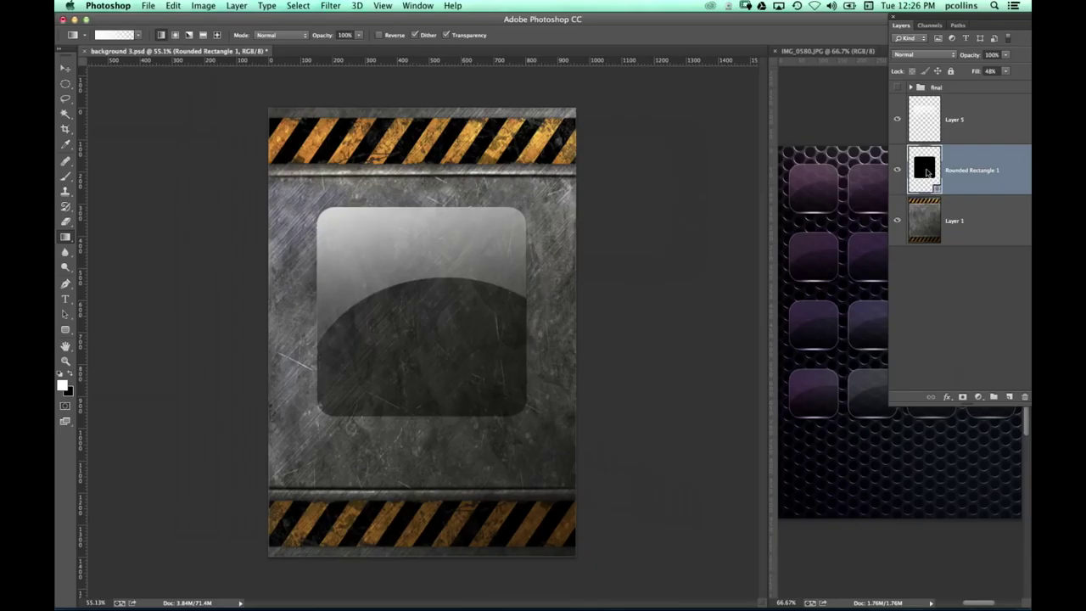
double_click(1009, 172)
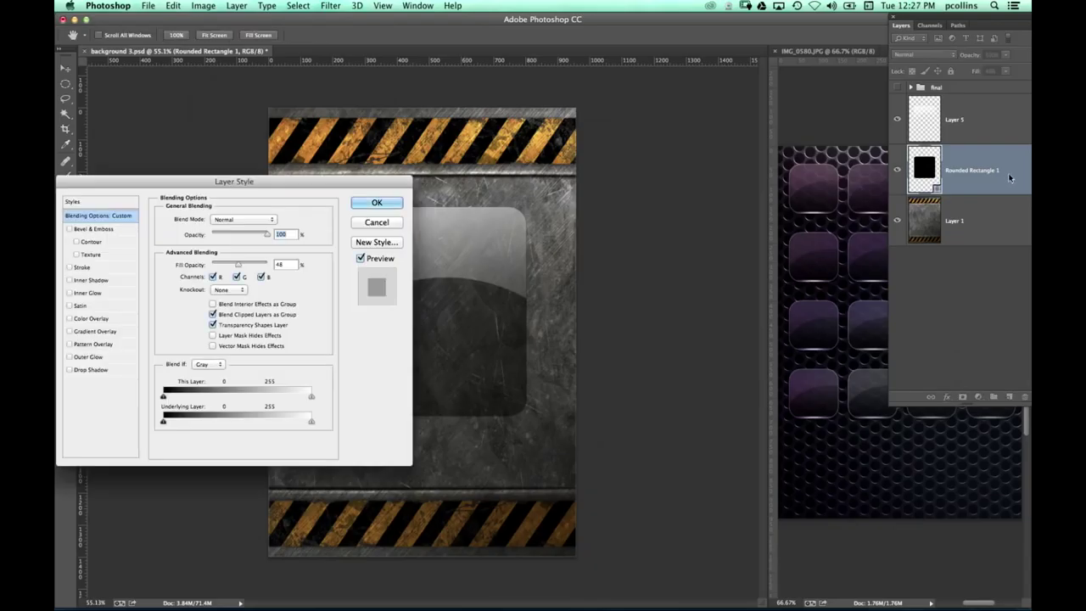
drag(309, 186, 394, 156)
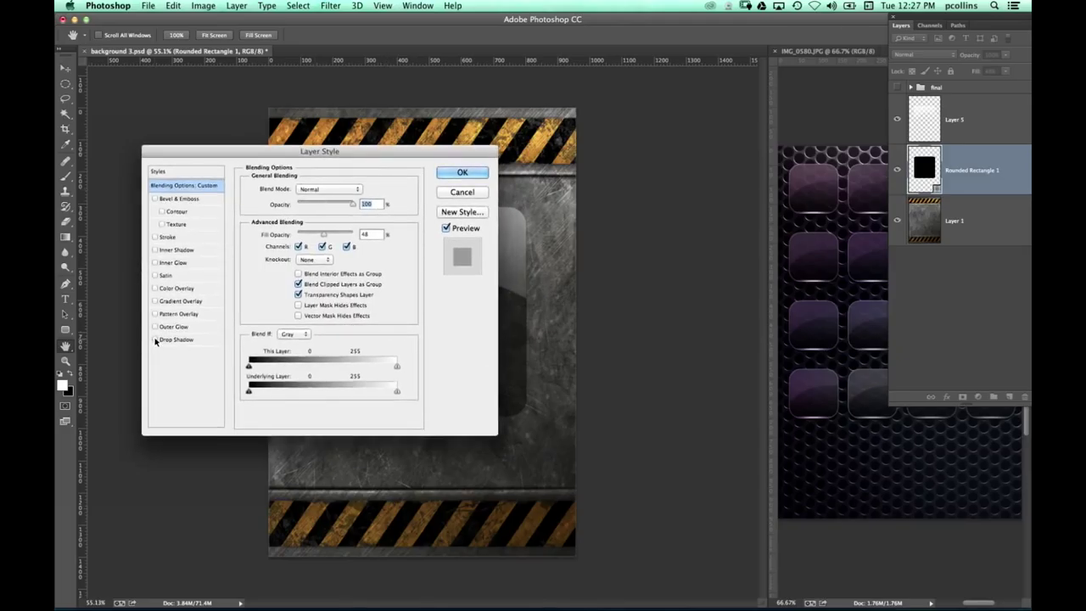
Give Rounded Rectangle 1 a thin white Outside Stroke effect.
click(155, 237)
click(168, 238)
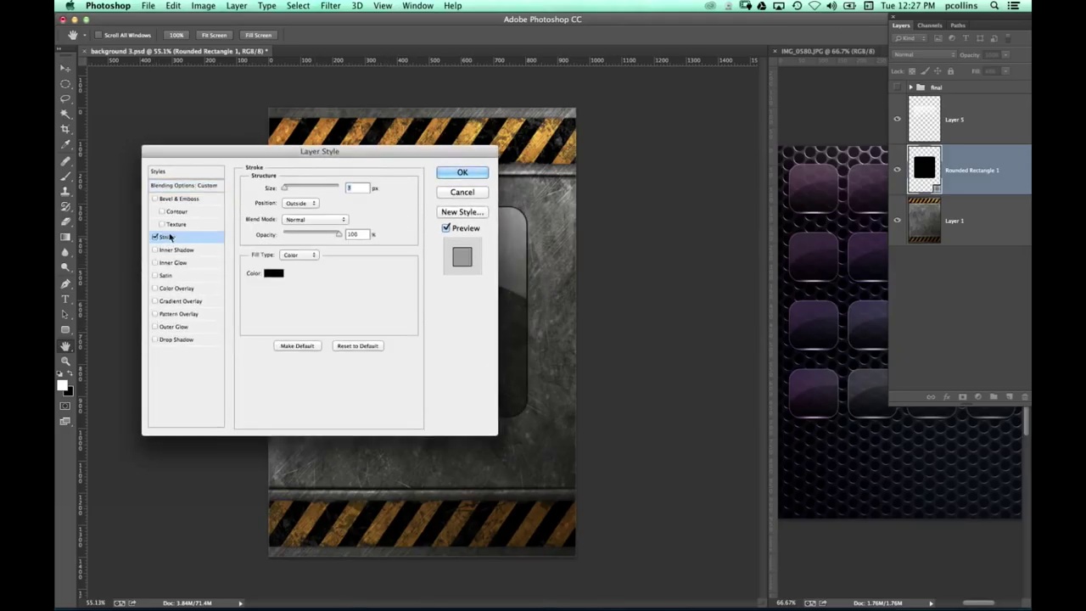
mouse_move(280, 146)
mouse_down()
mouse_move(619, 182)
mouse_move(785, 174)
mouse_up()
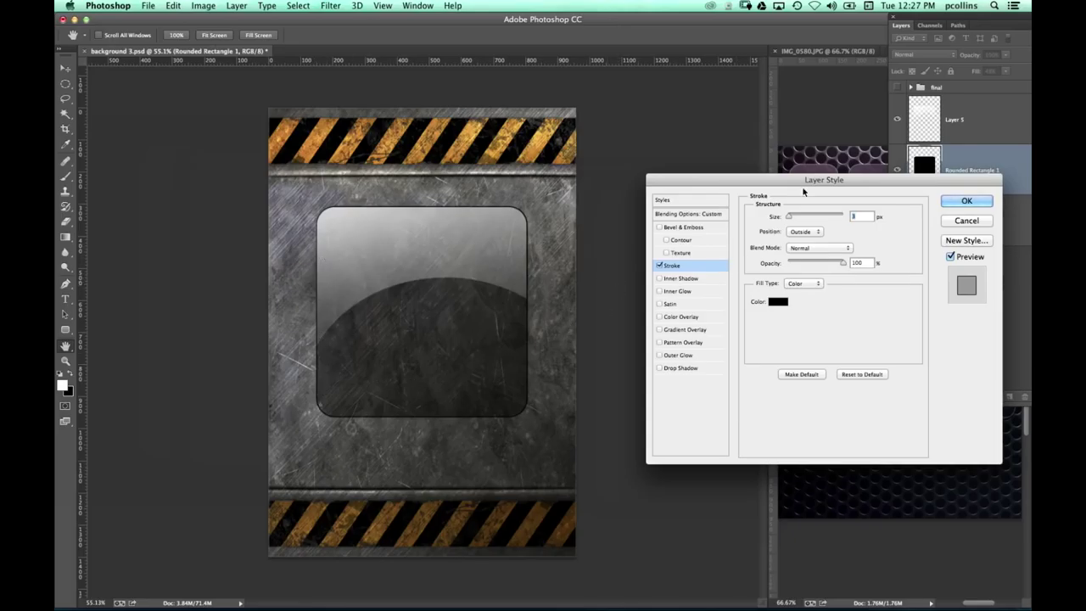
click(780, 302)
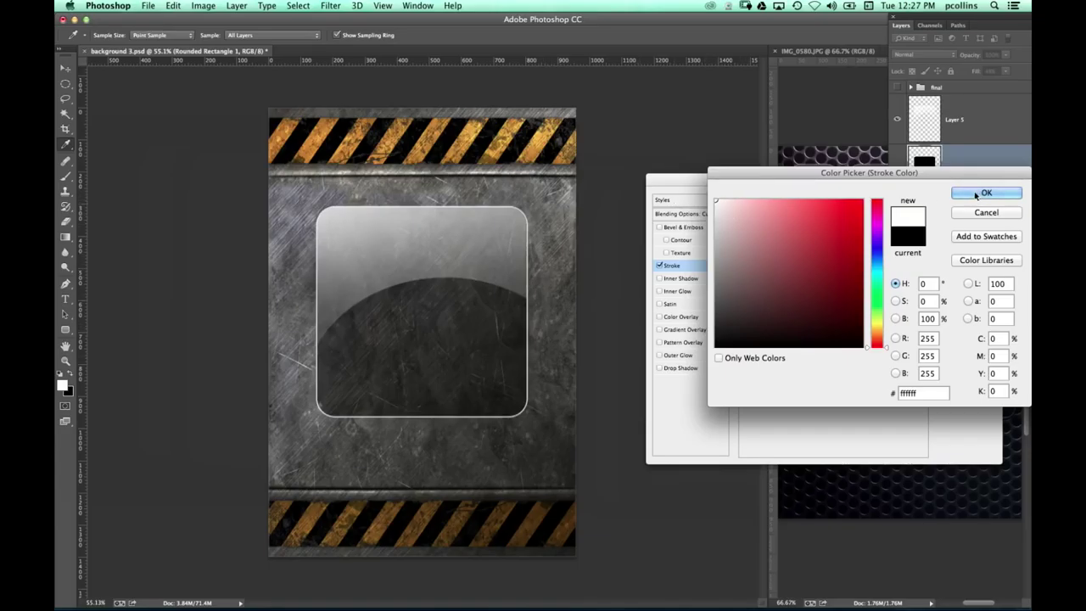
click(984, 193)
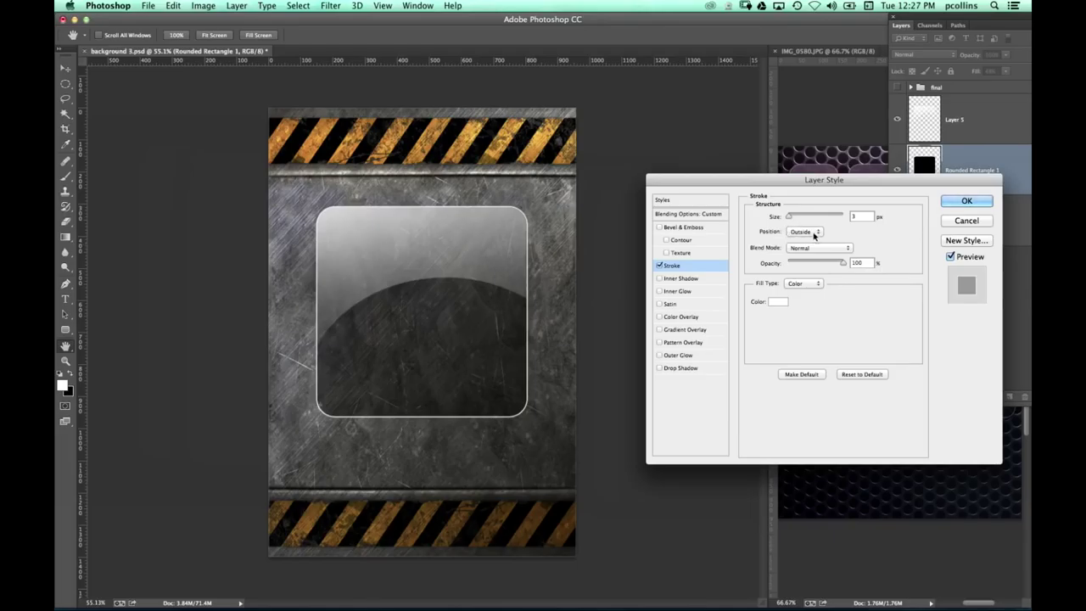
click(805, 231)
click(799, 227)
drag(789, 219, 787, 219)
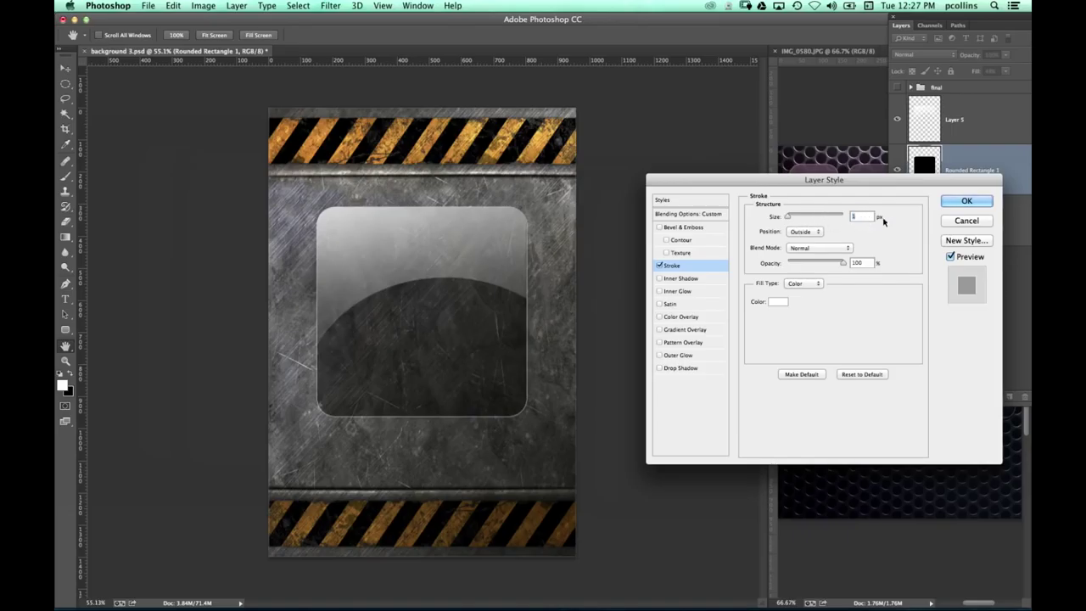
click(967, 201)
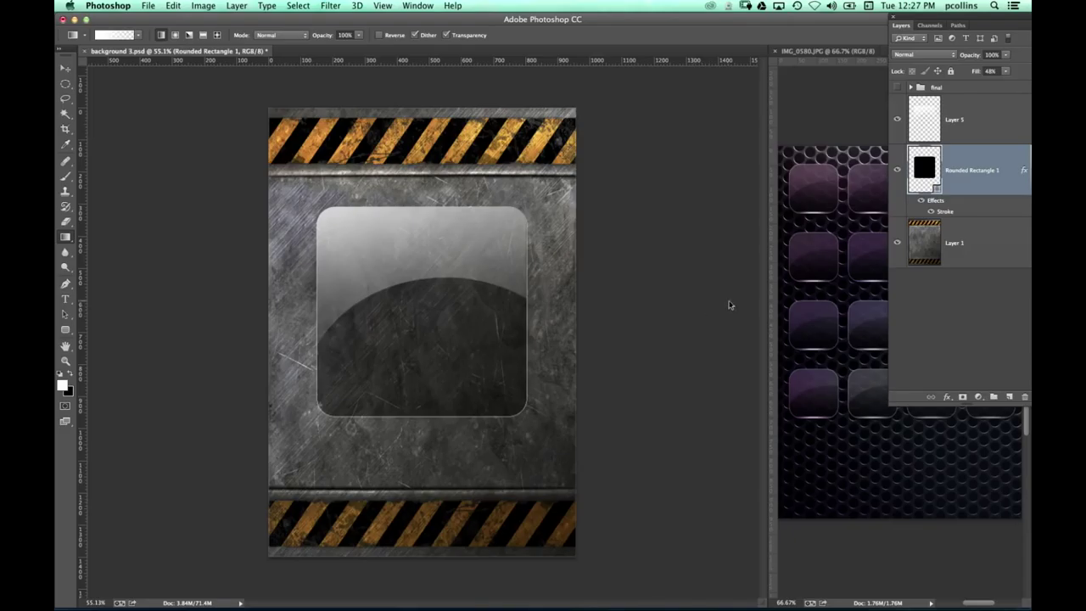
Add a new layer above the Layer 5 gloss and paint a white radial glow in the icon.
click(996, 132)
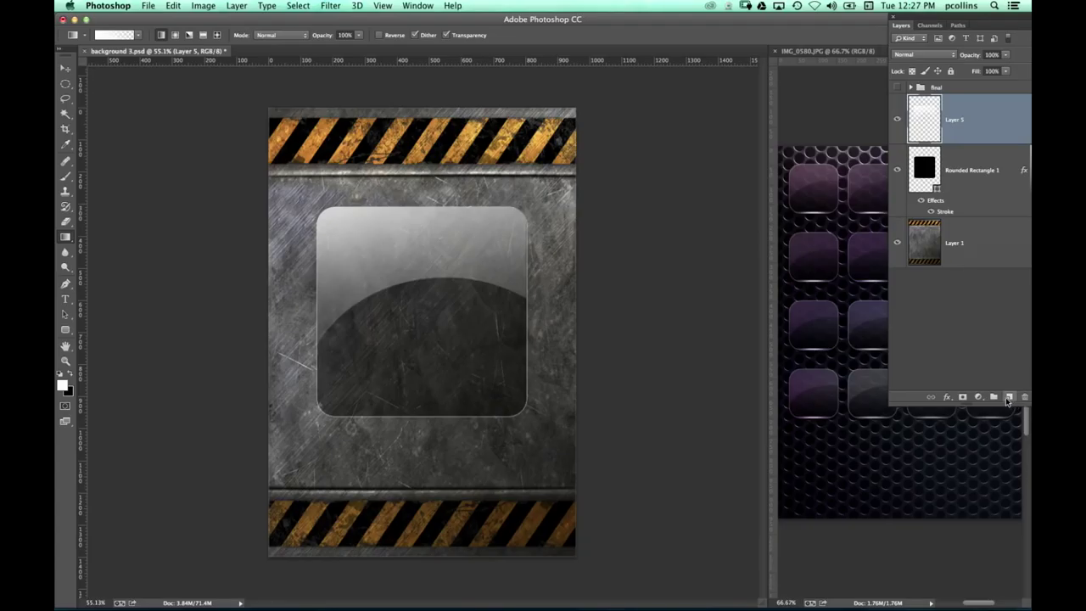
click(1010, 397)
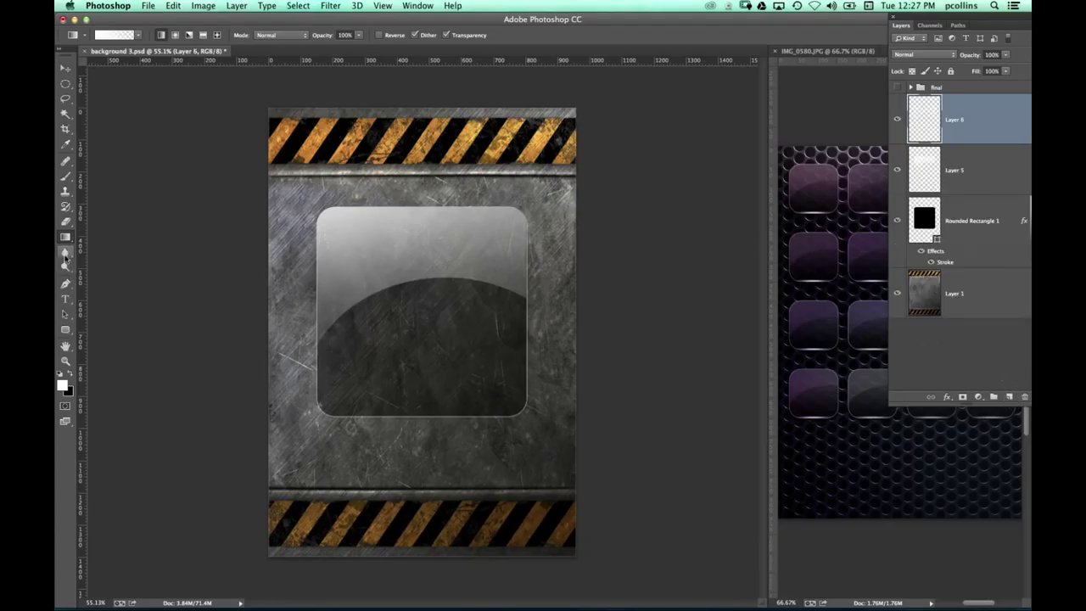
click(176, 36)
drag(418, 327, 416, 433)
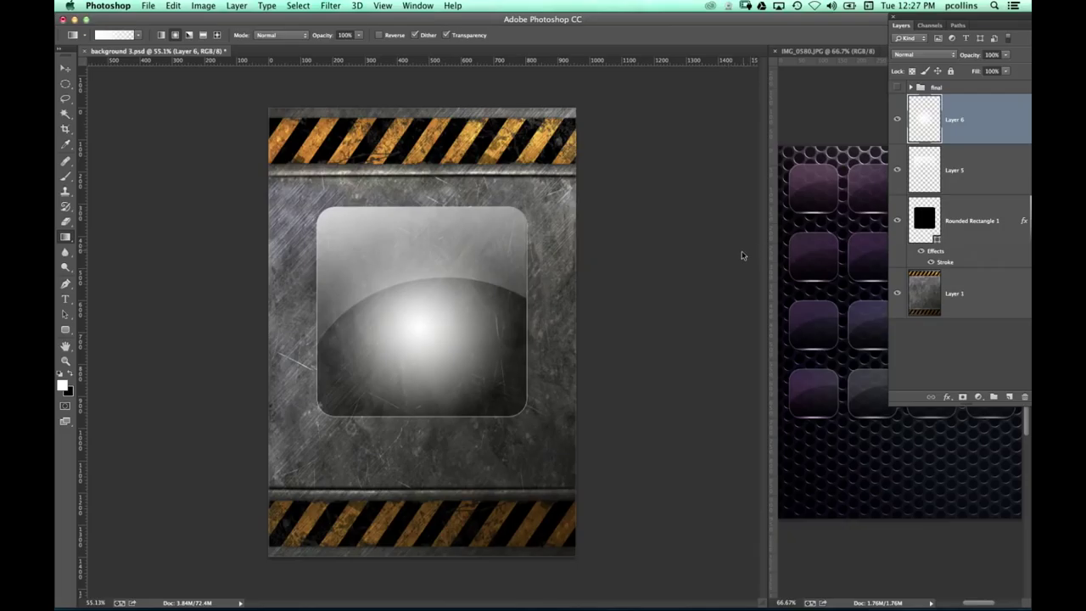
Squash the glow into a thin strip near the bottom of the button.
key(super+t)
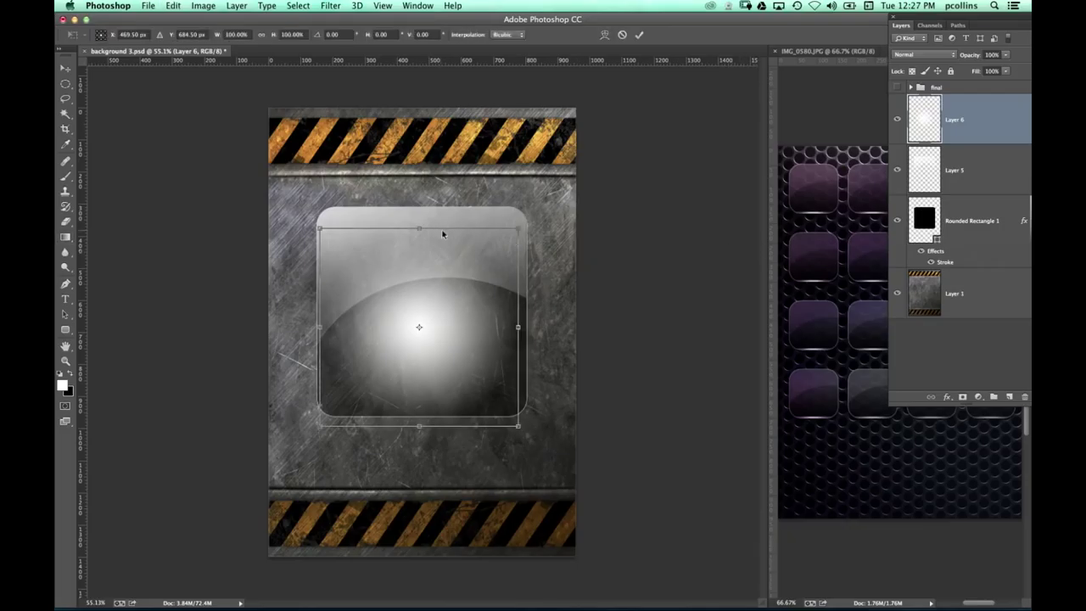
drag(418, 229, 422, 423)
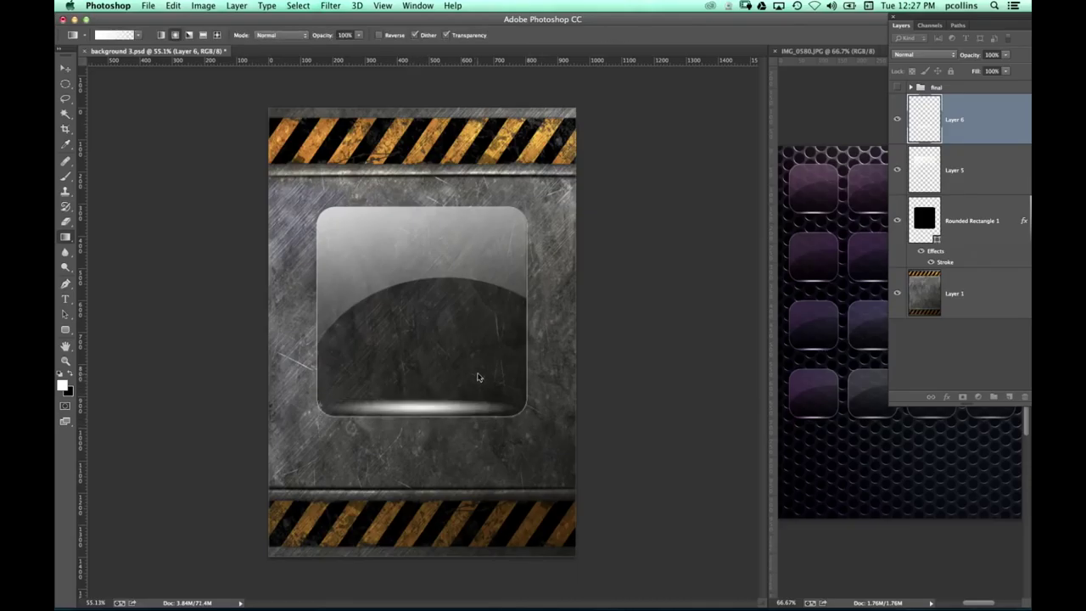
key(Return)
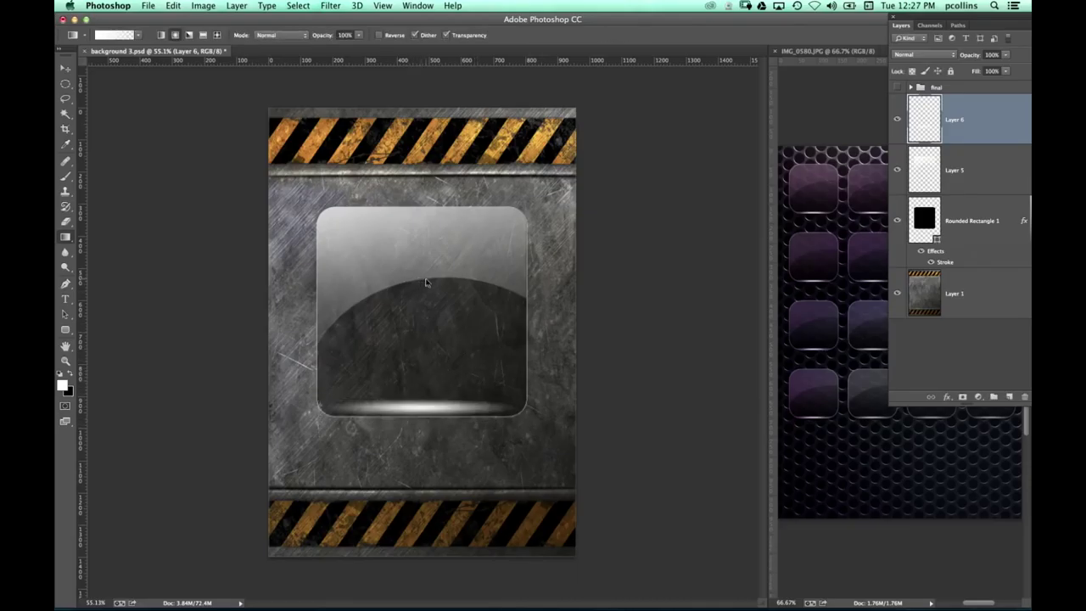
key(super+t)
drag(419, 402, 421, 412)
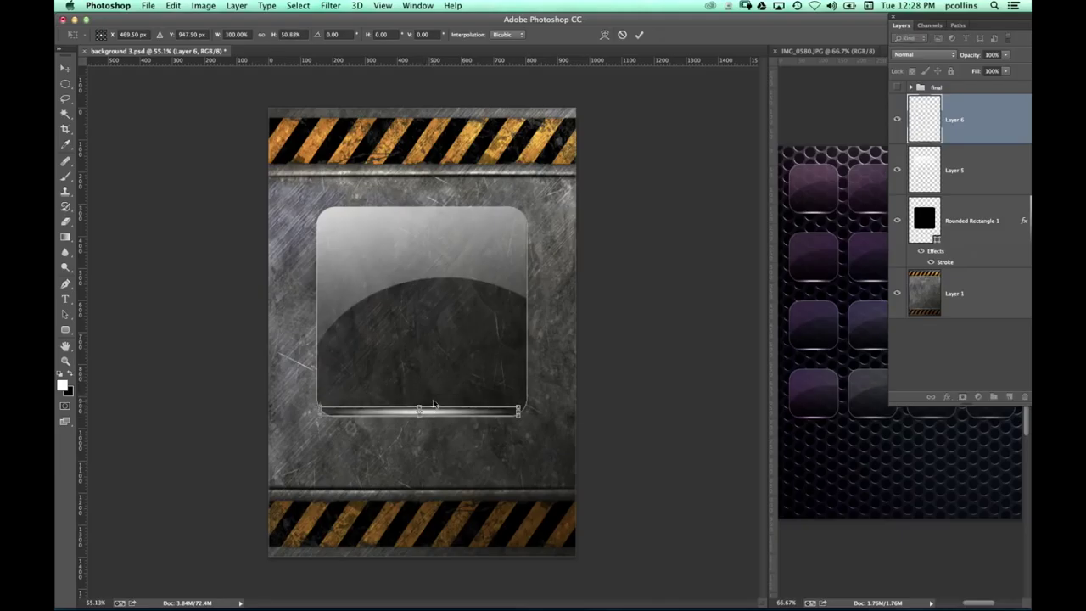
key(Return)
Set Layer 6 to 33% opacity and select Layer 6, Layer 5 and Rounded Rectangle 1.
click(65, 68)
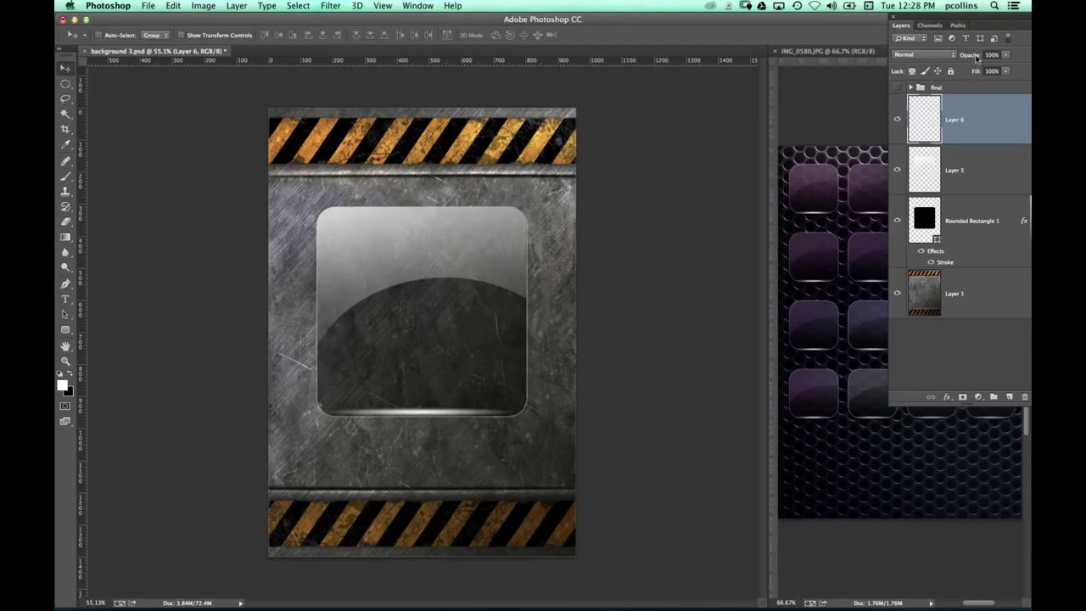
drag(976, 57, 937, 63)
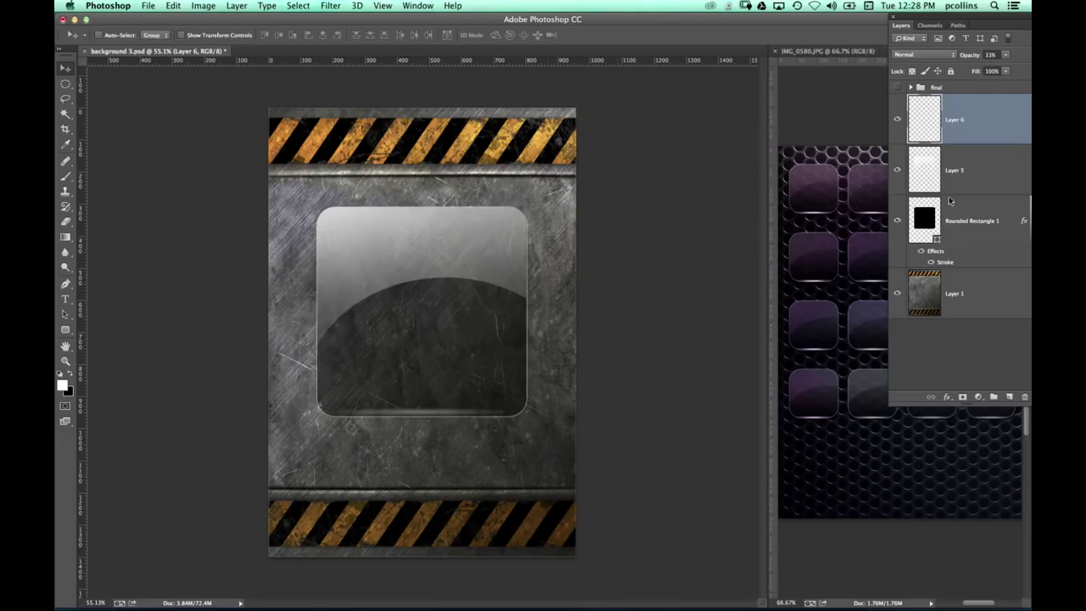
shift+click(993, 229)
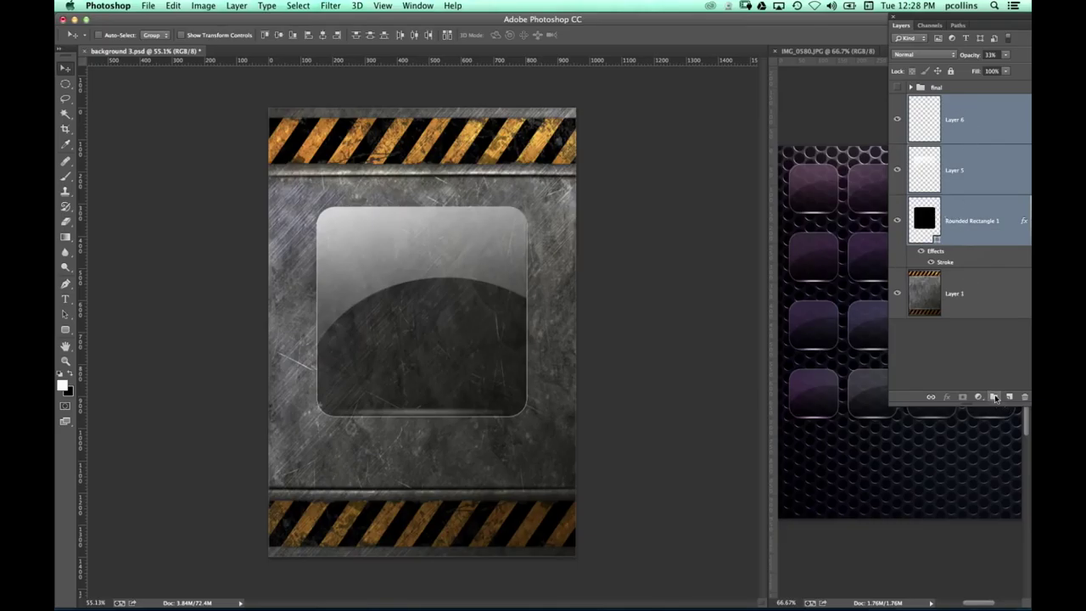
Group the selected button layers as Group 3 with a Drop Shadow of 58% opacity and 32 px size.
click(996, 398)
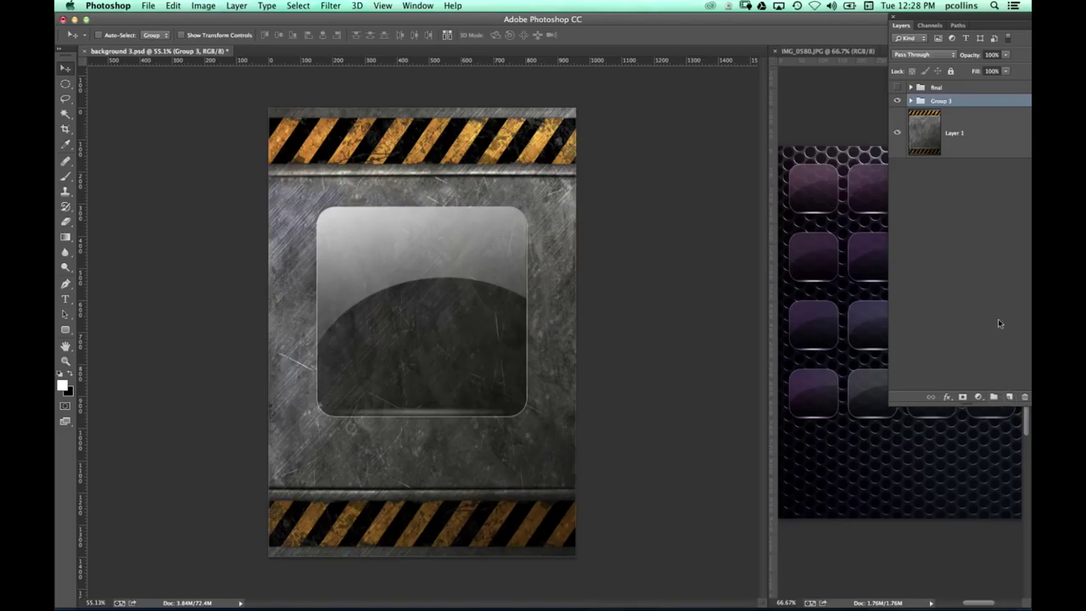
double_click(983, 101)
click(659, 367)
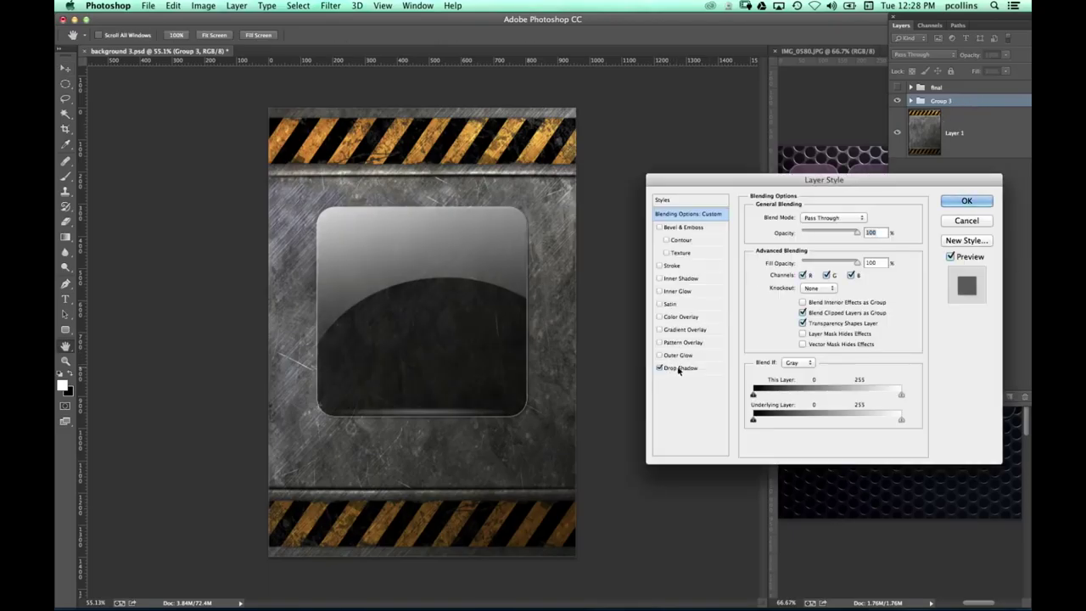
click(679, 369)
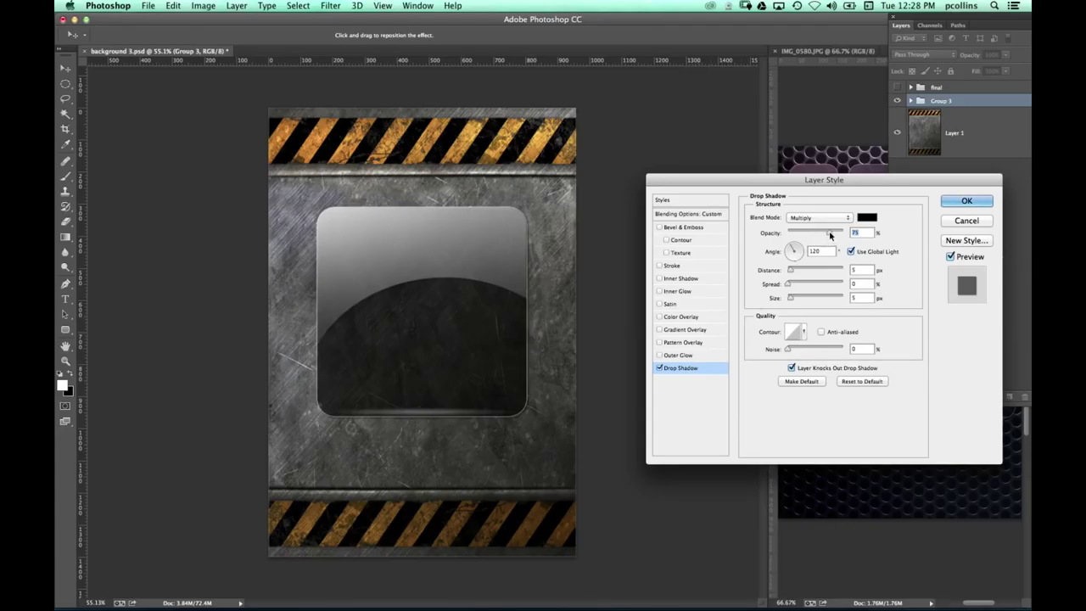
drag(830, 235, 820, 235)
drag(790, 298, 798, 298)
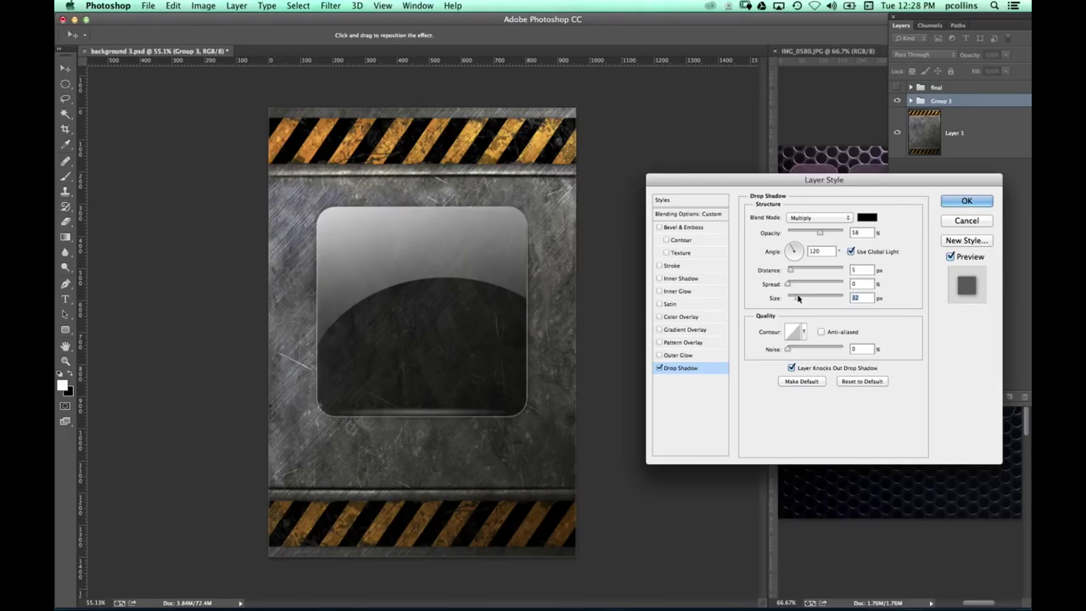
click(963, 201)
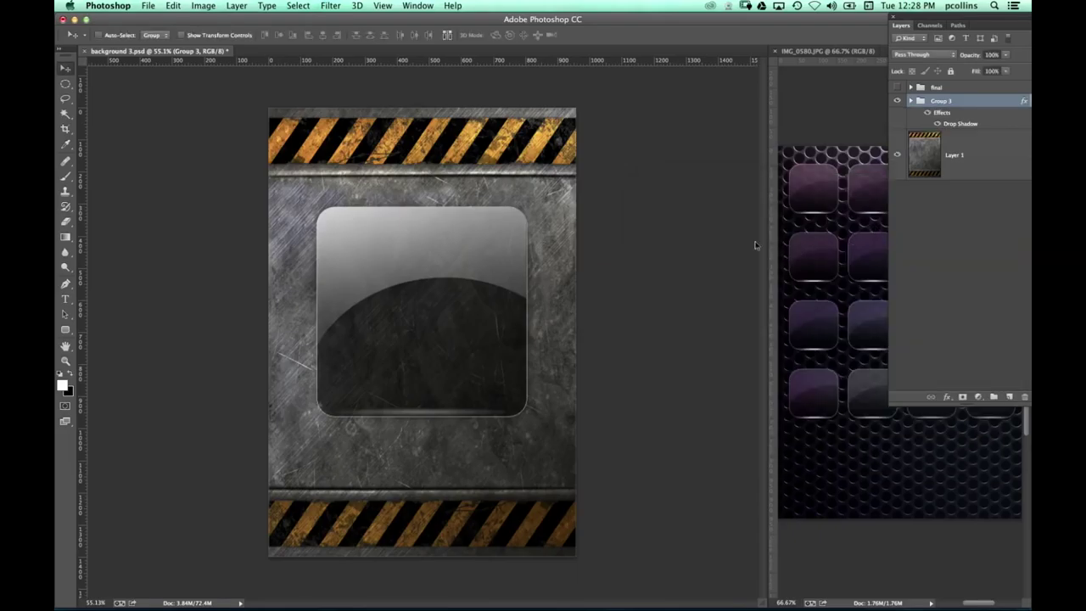
click(911, 101)
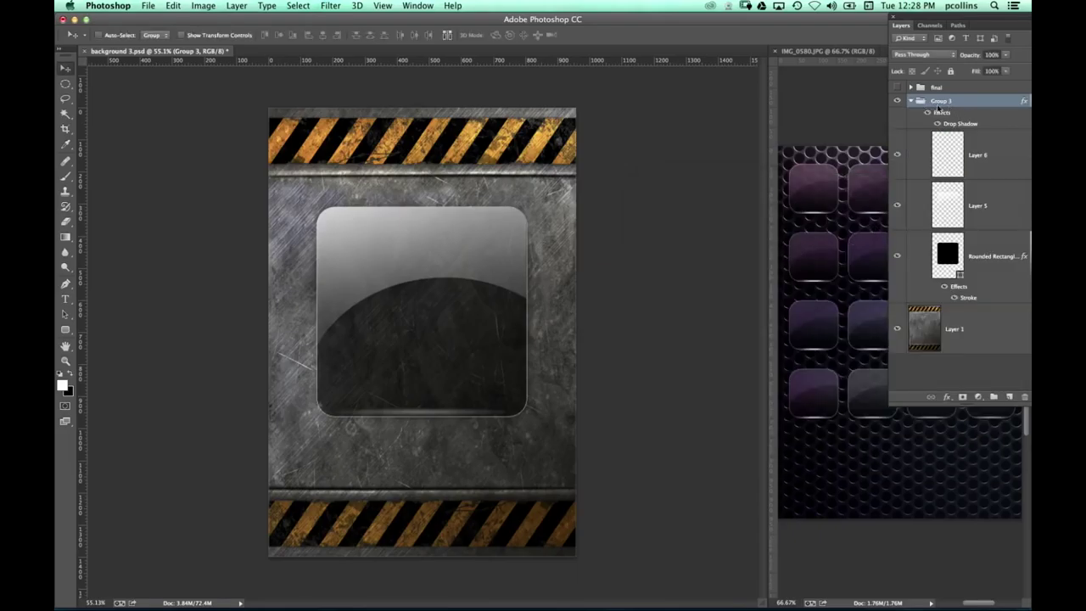
Convert Group 3 to a smart object and scale it down to about 25%.
click(911, 101)
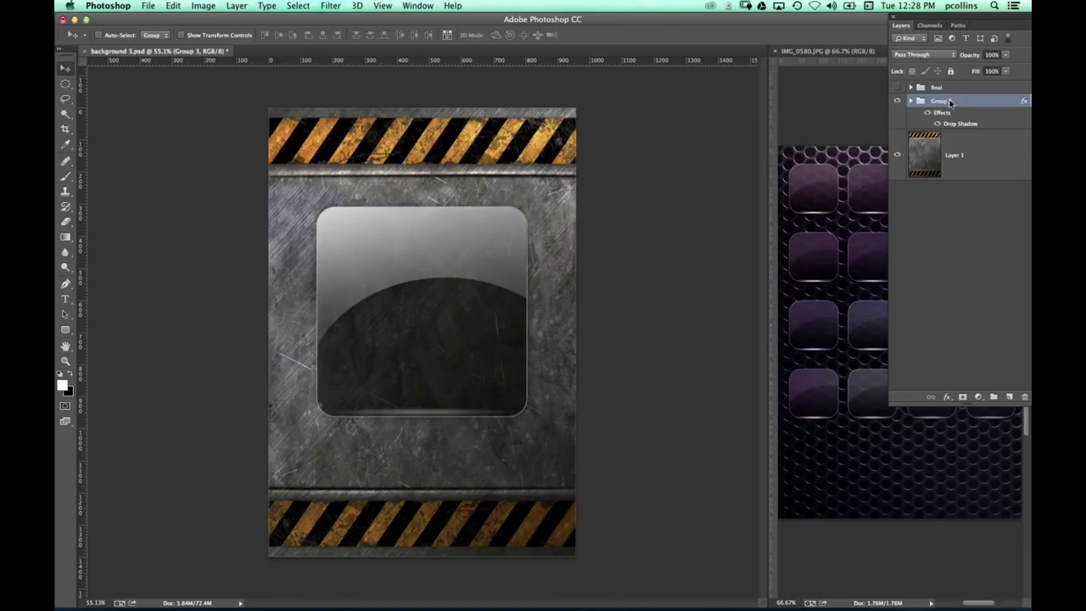
right_click(941, 102)
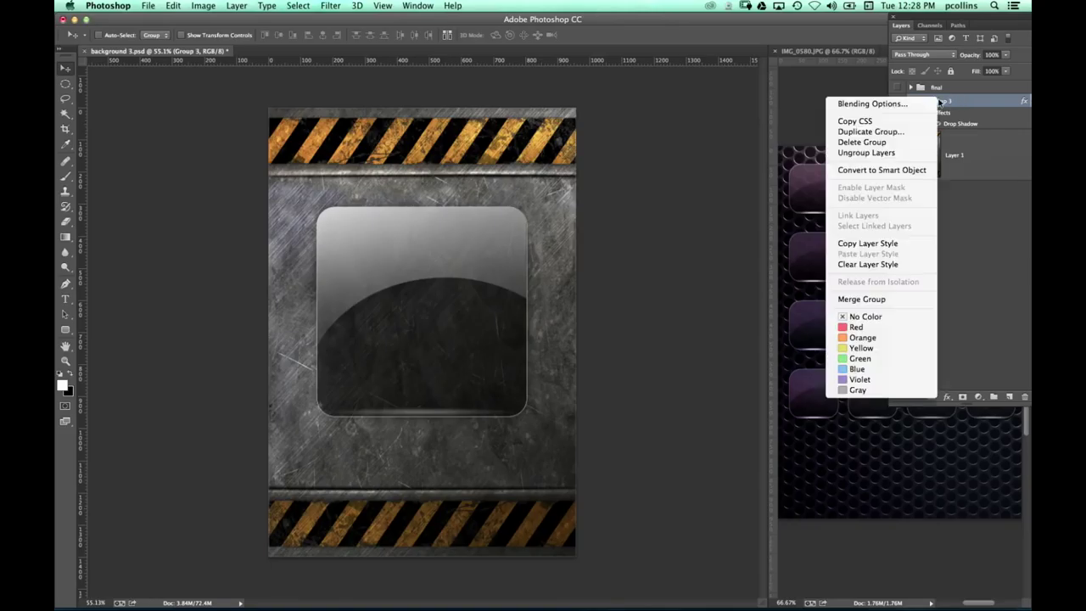
click(896, 170)
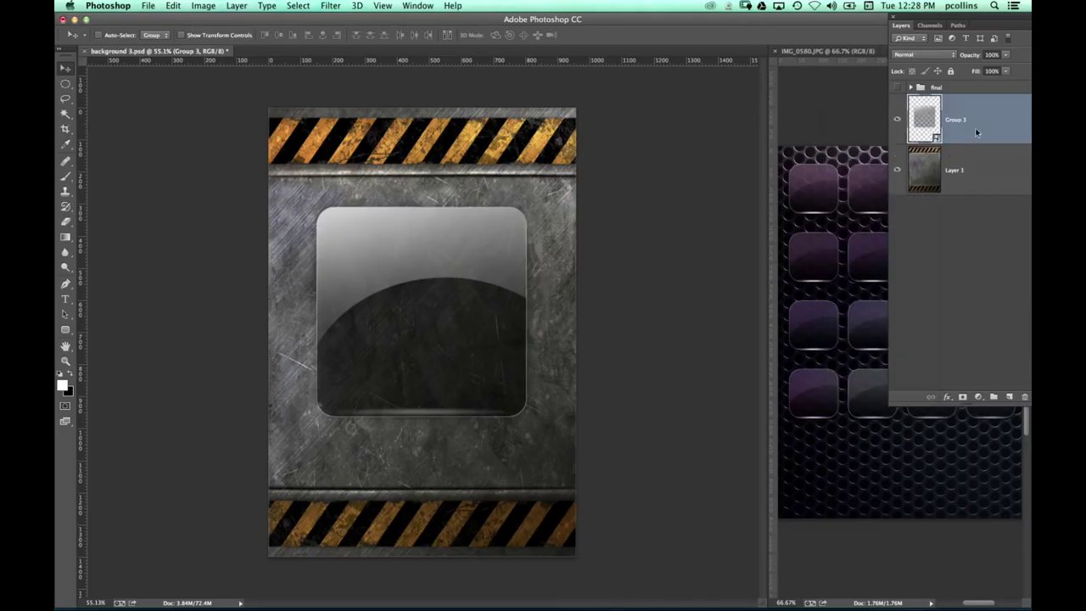
key(ctrl+t)
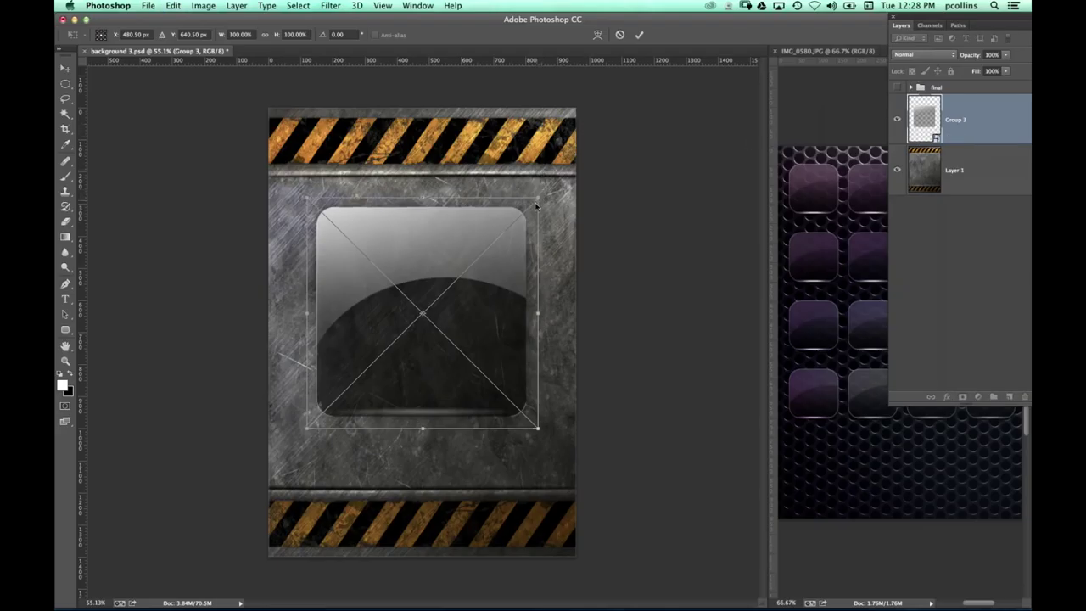
drag(534, 202, 437, 276)
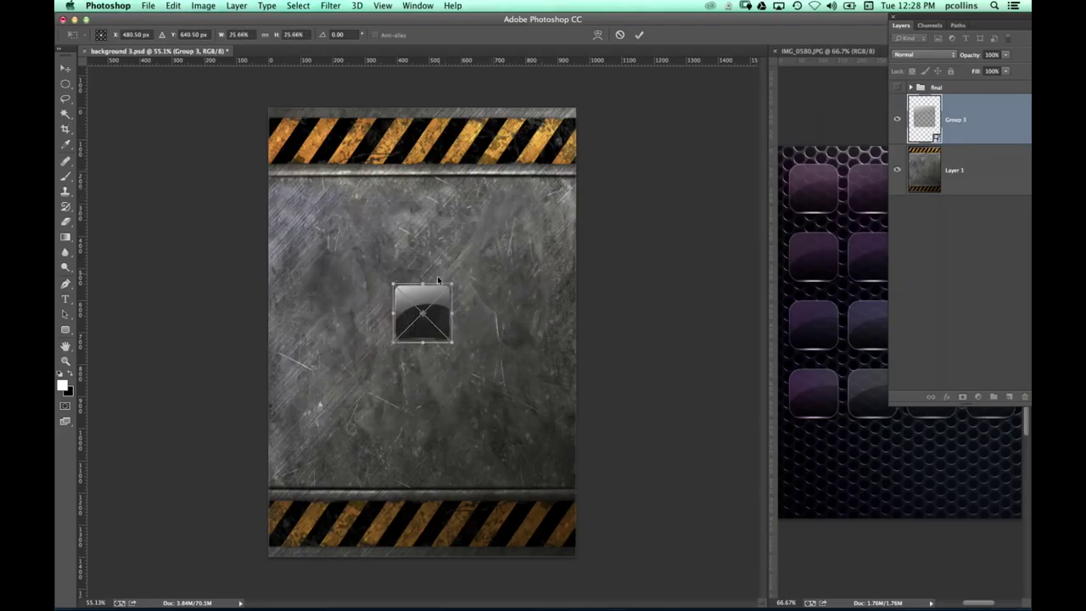
key(Return)
Place the button at the plate's upper left, duplicate it into a row of four, and select all four.
drag(422, 312, 465, 261)
key(super+z)
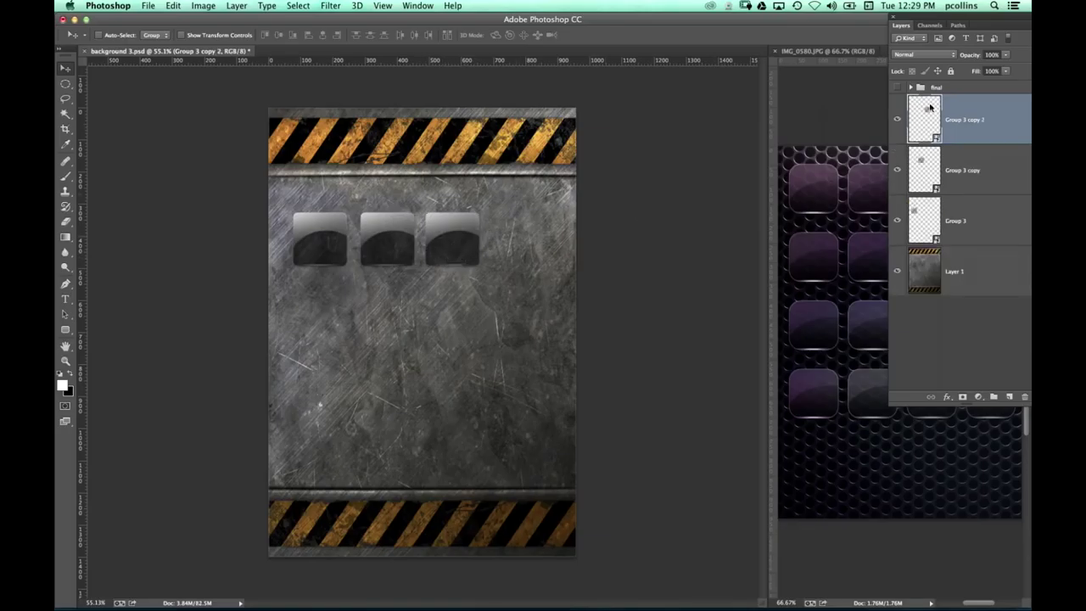
drag(450, 248, 519, 255)
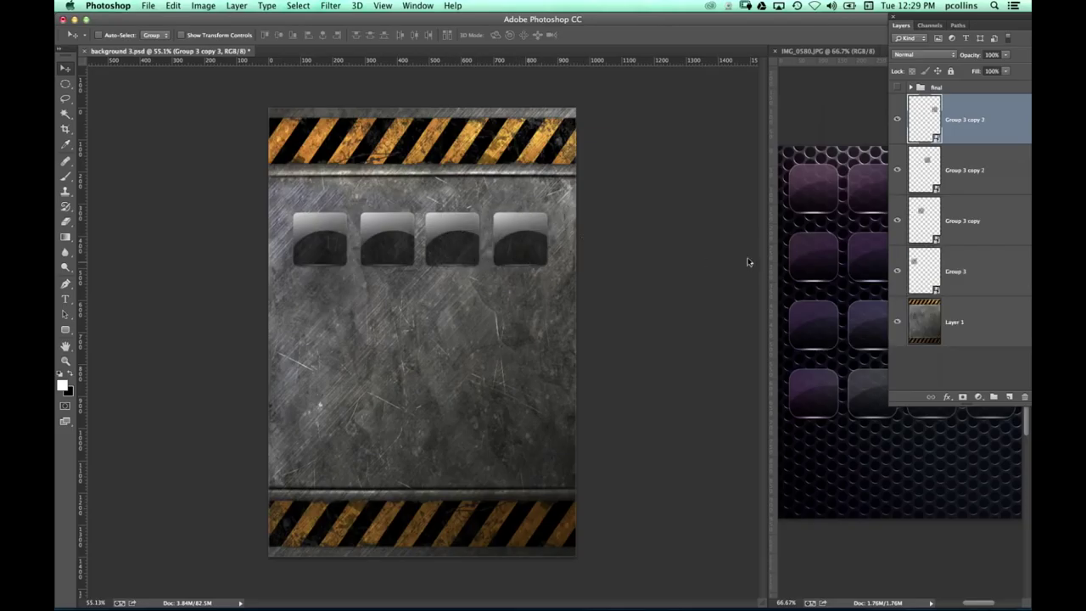
shift+click(993, 270)
Group the four buttons as Group 4, copy the row three times downward, and distribute vertical centers.
click(994, 396)
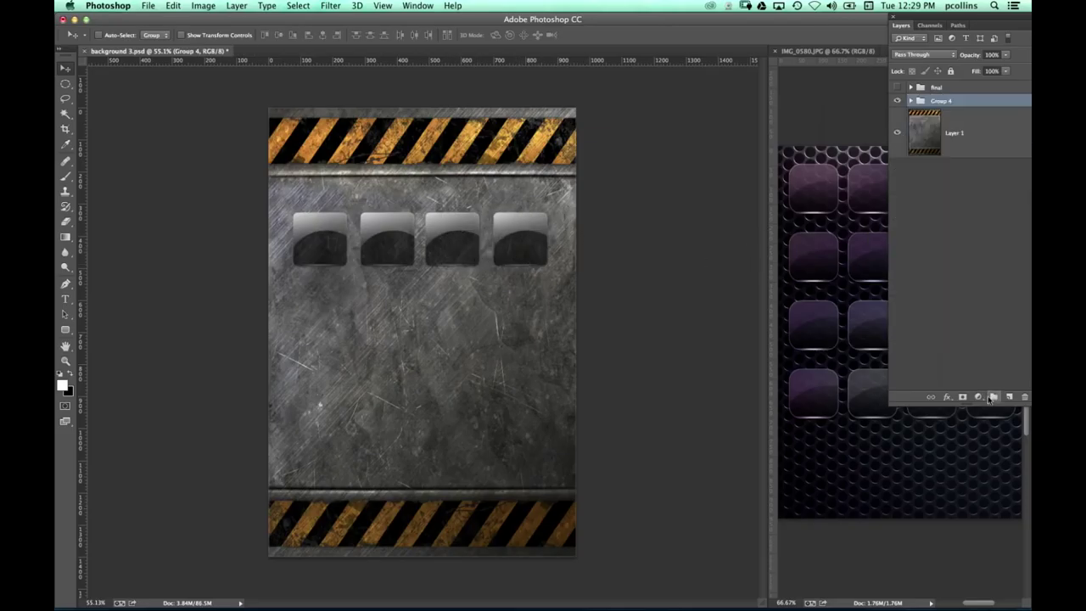
drag(448, 248, 450, 440)
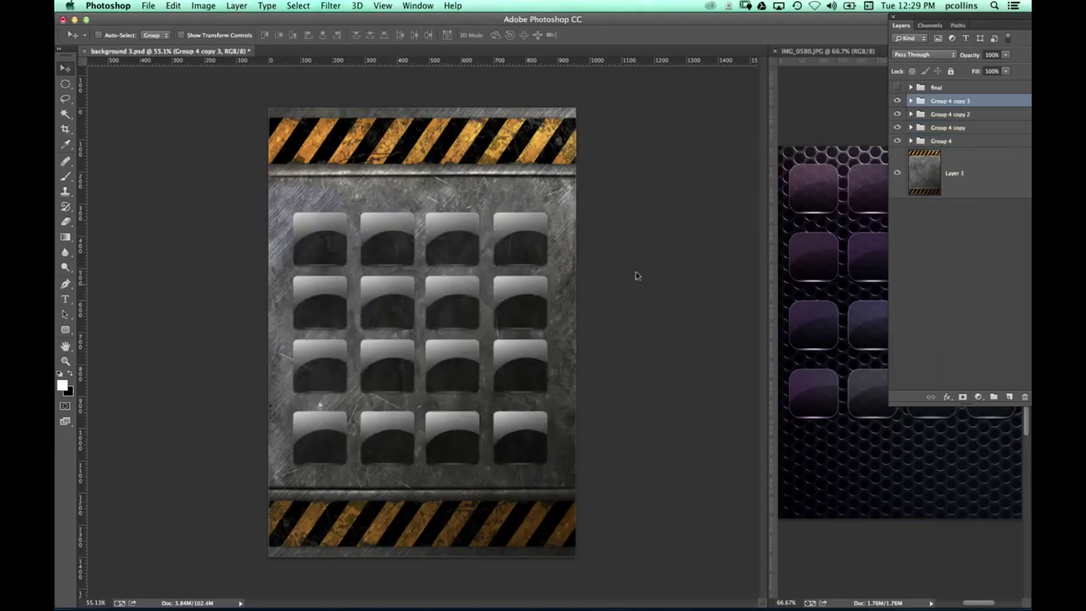
shift+click(965, 142)
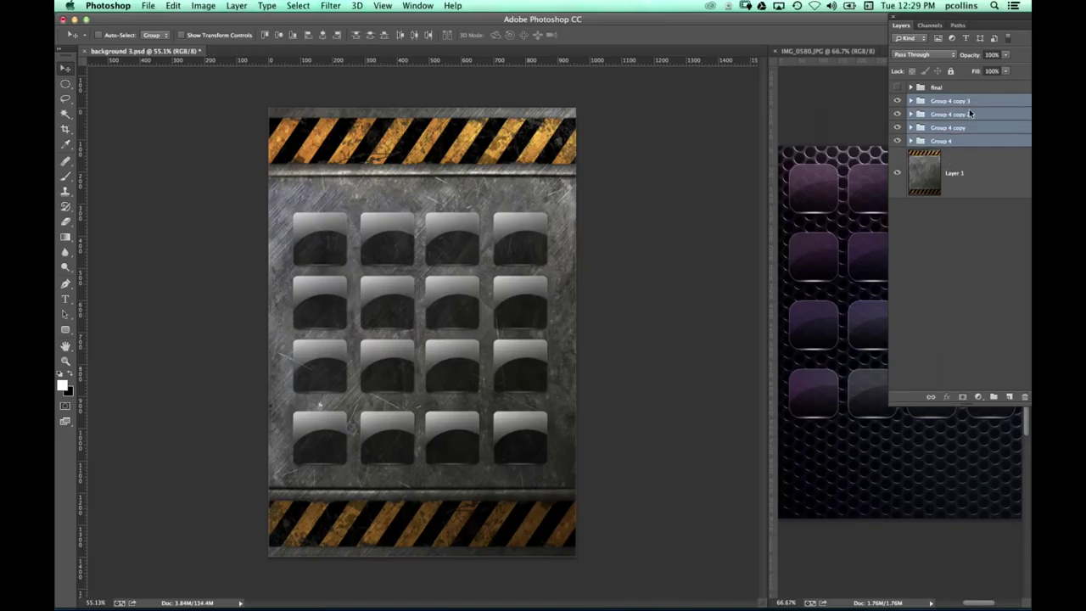
click(370, 36)
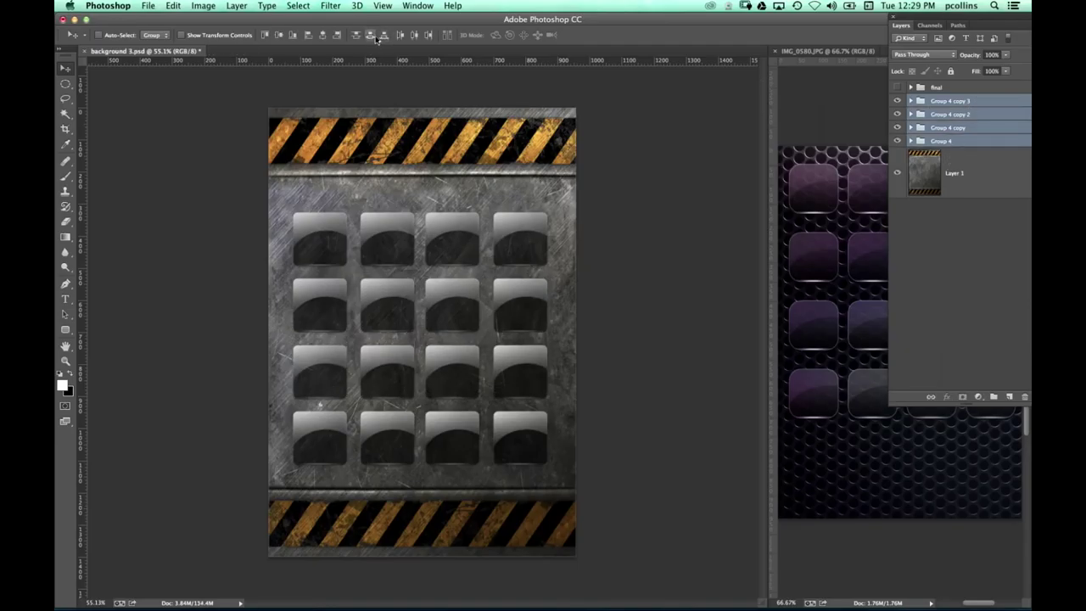
click(911, 101)
Open Group 3 copy 3's contents as Group 3.psb, inspect Group 3, then return to background 3.psd.
double_click(960, 139)
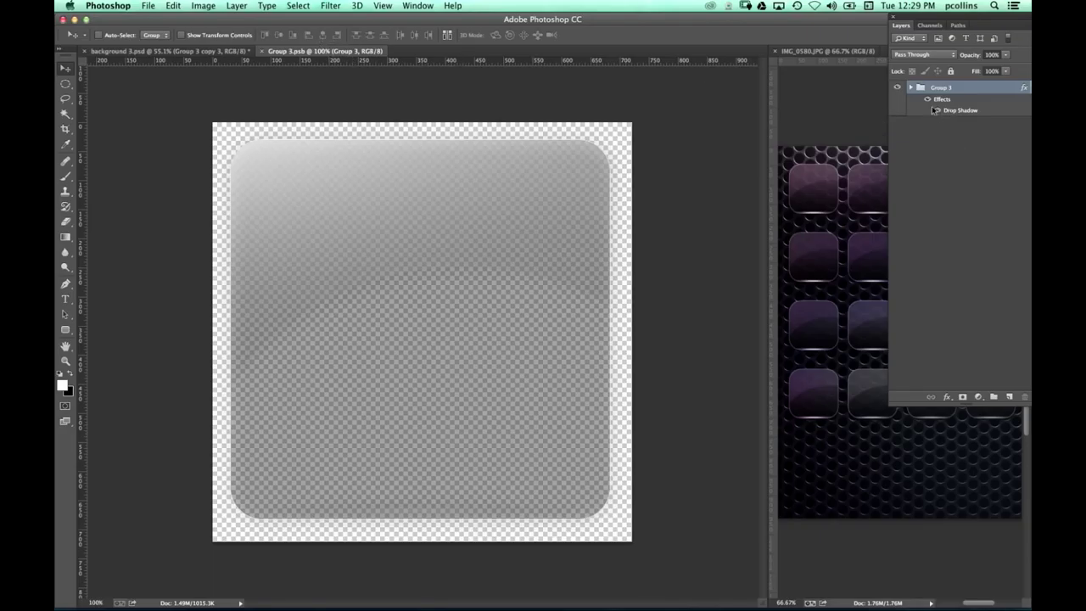
click(911, 88)
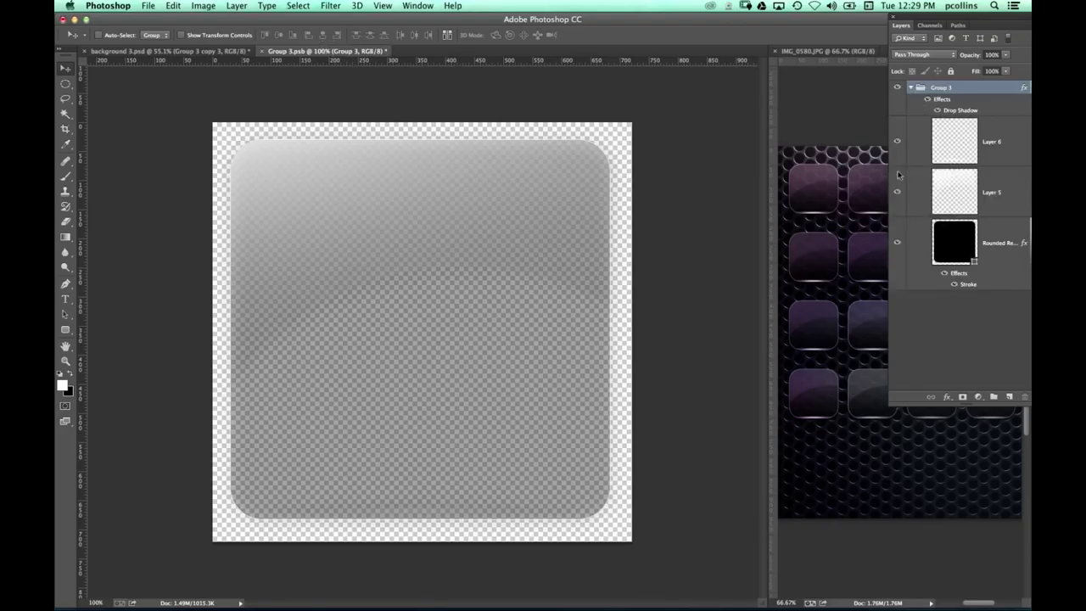
click(909, 88)
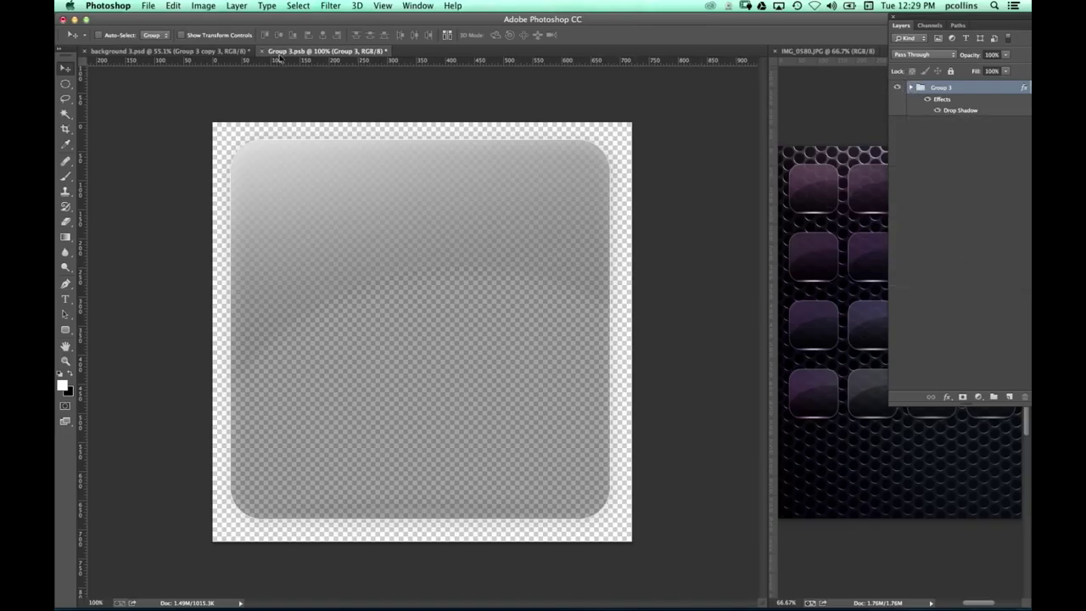
click(226, 53)
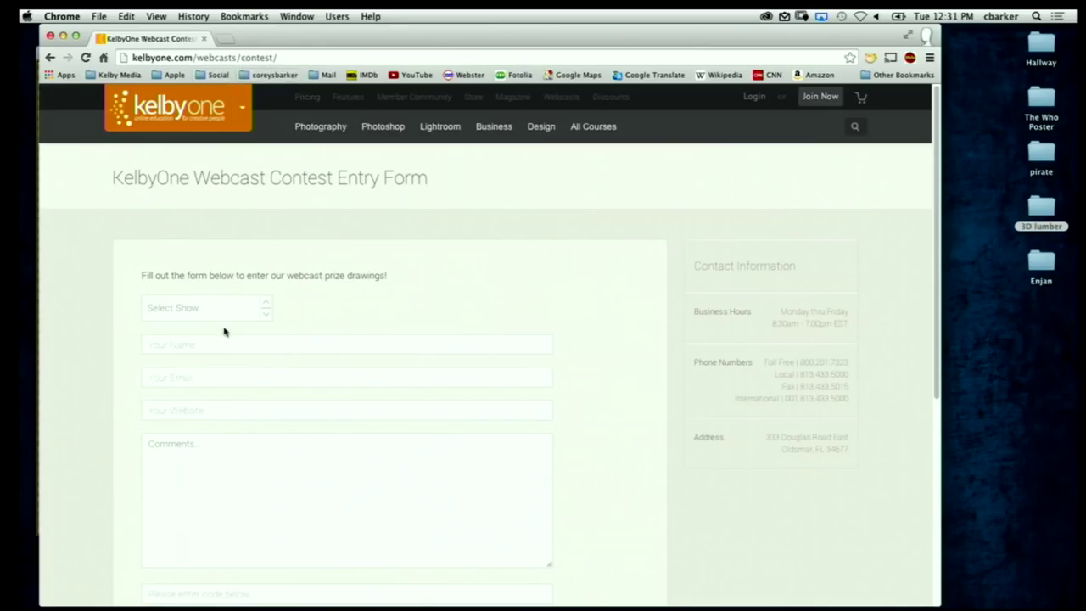
Choose PhotoshopUser TV from the Select Show dropdown.
click(269, 315)
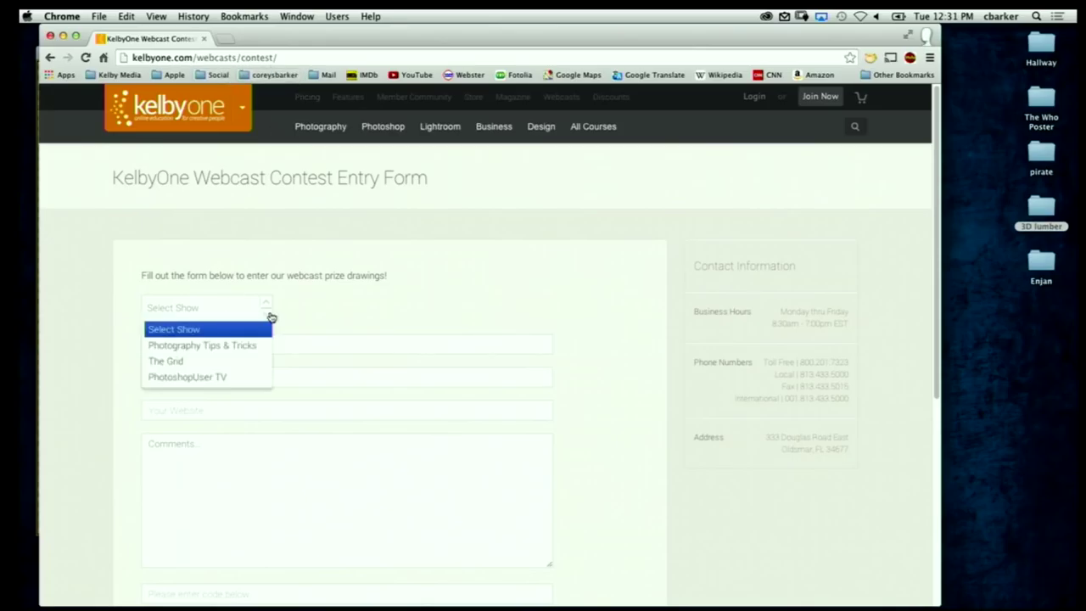
click(252, 376)
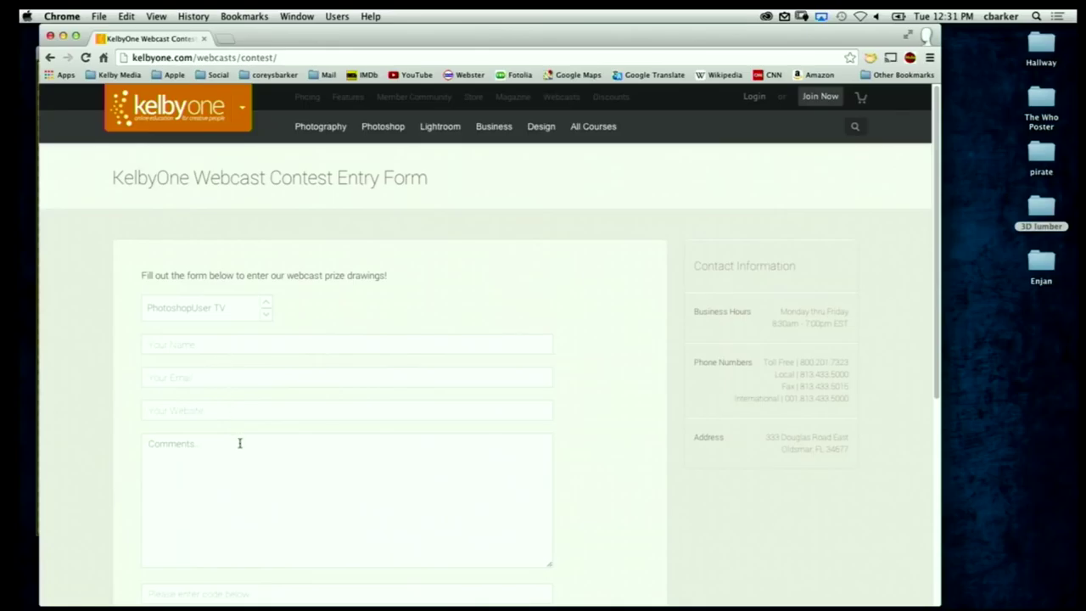